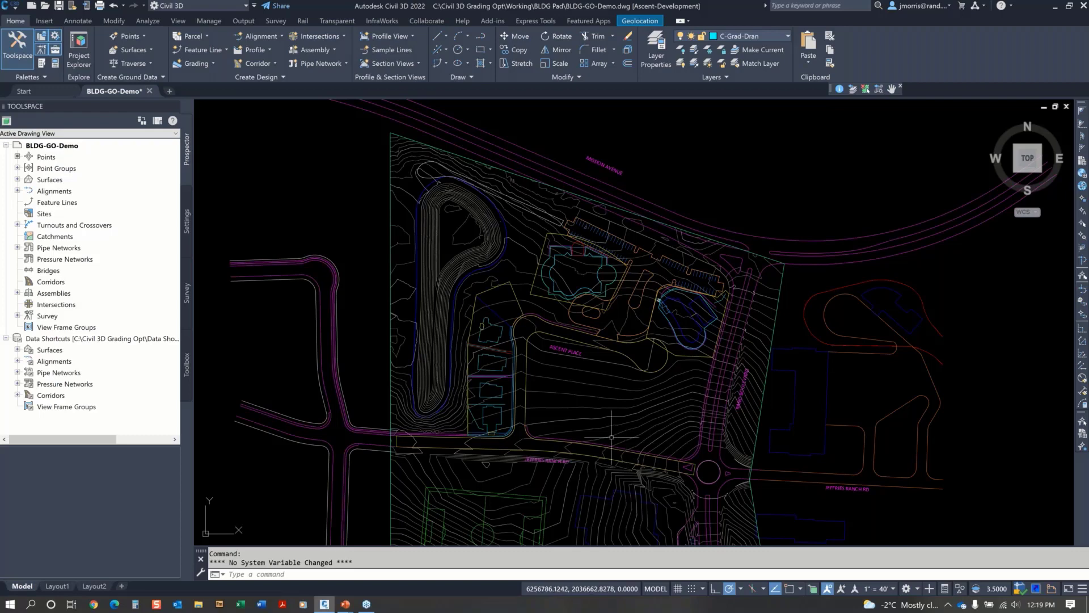
# - Examine the overall site layout and list the surfaces contained in the drawing
pyautogui.moveTo(605, 409)
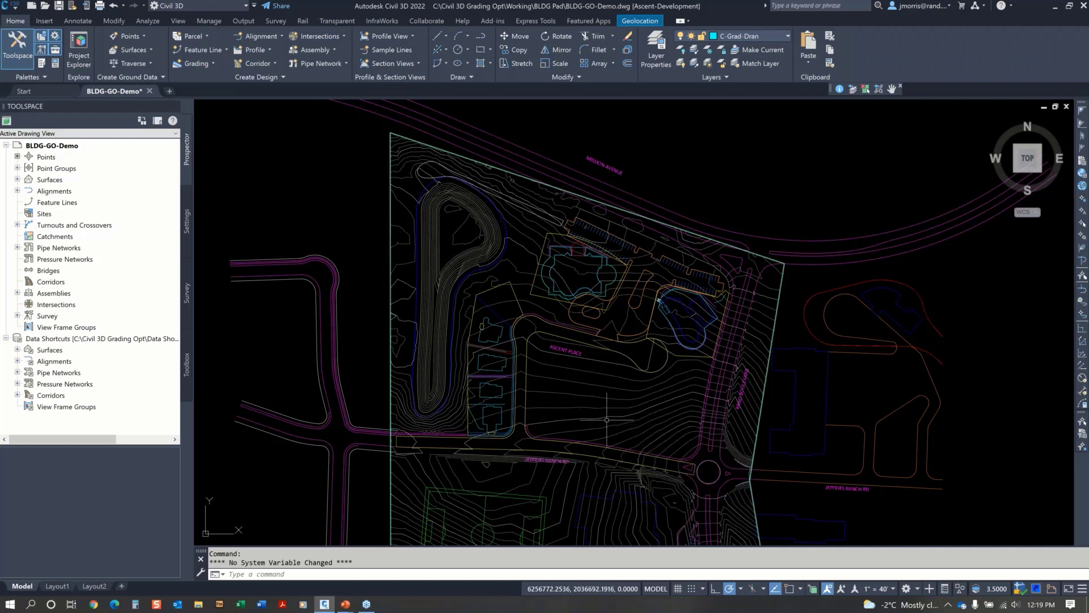
pyautogui.moveTo(608, 477); pyautogui.dragTo(646, 316, button='middle')
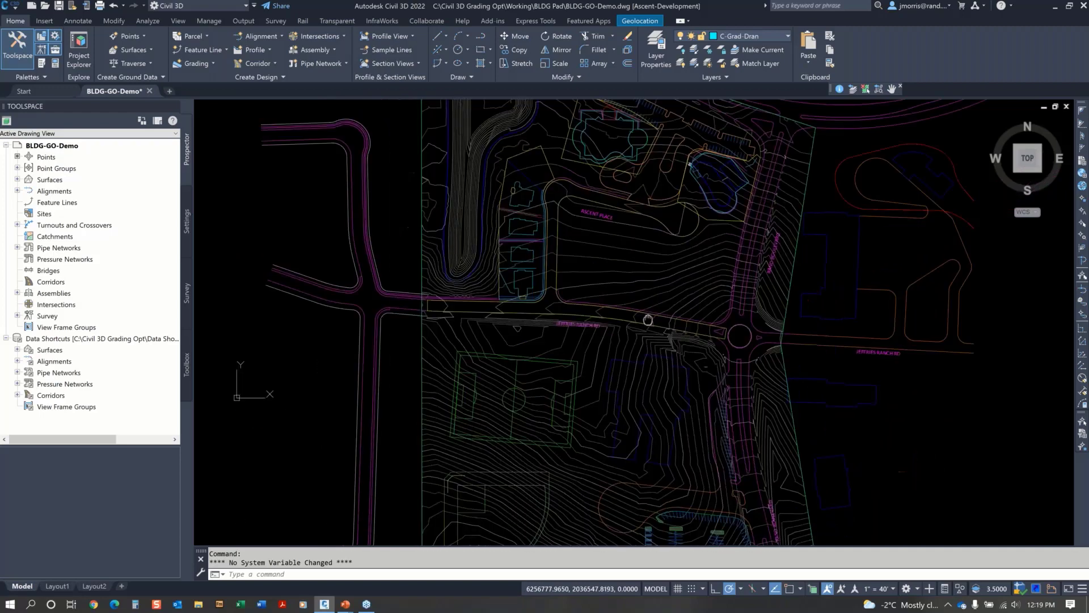
pyautogui.scroll(-3, 652, 309)
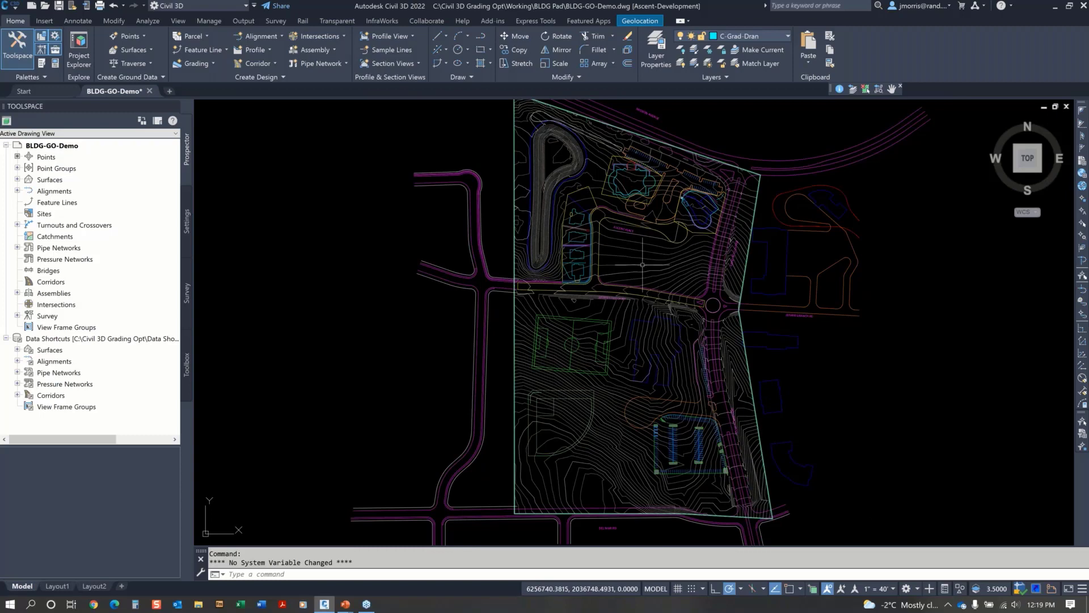
pyautogui.moveTo(642, 264)
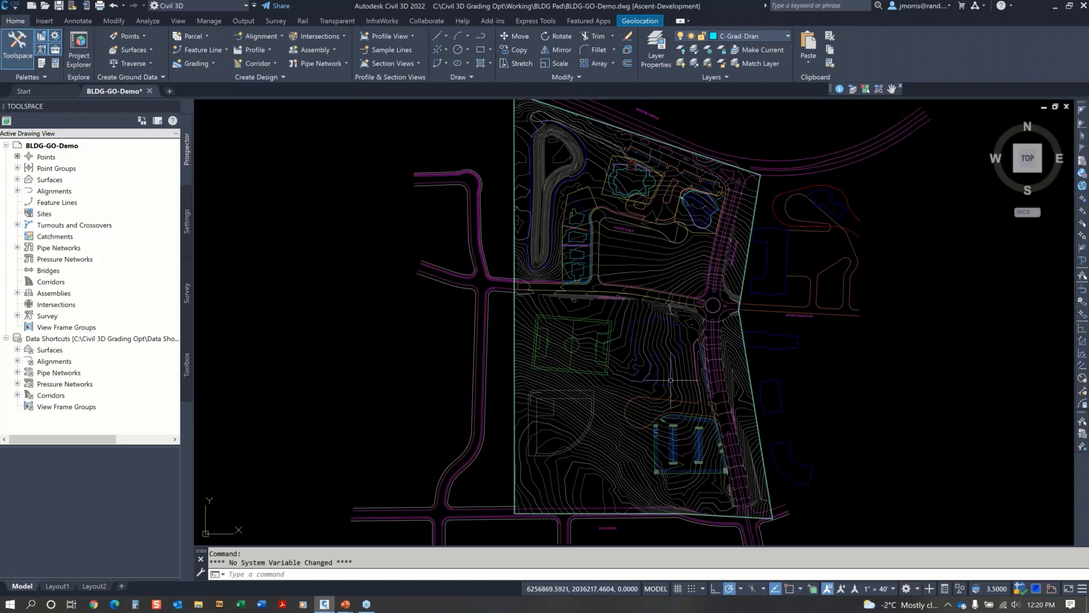
pyautogui.scroll(5, 620, 409)
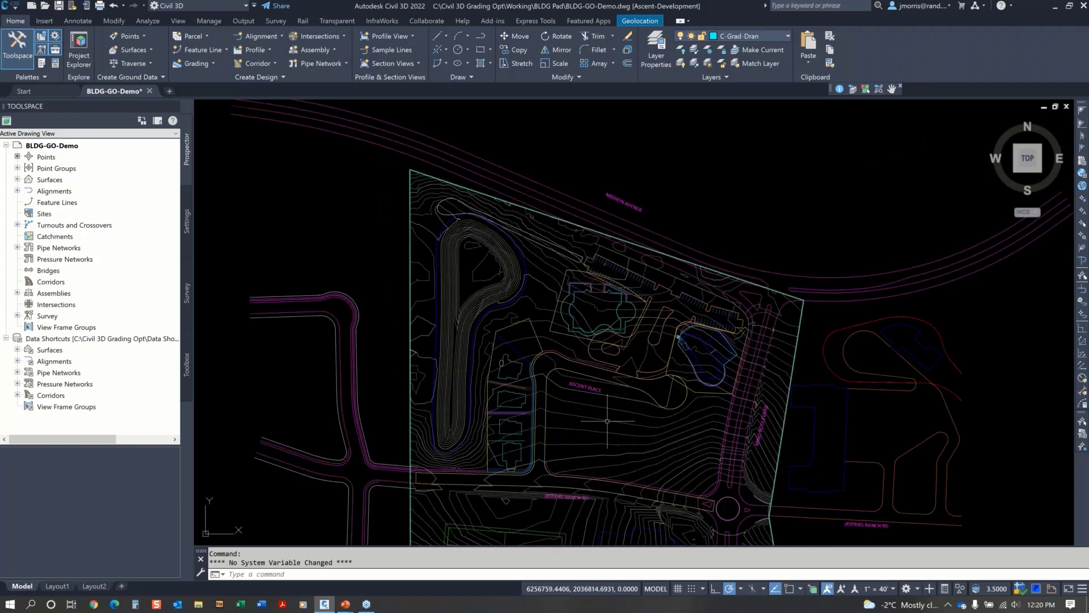
pyautogui.click(17, 180)
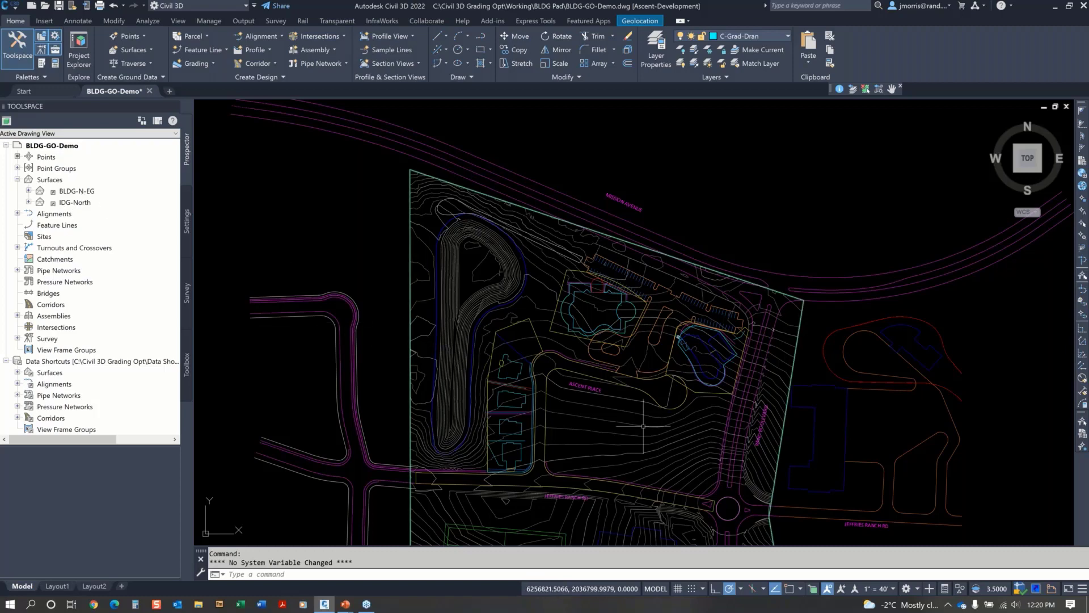
# - Examine the pond, buildings, parking and house lots around Ascent Place, including the empty lot north of the houses
pyautogui.moveTo(623, 428)
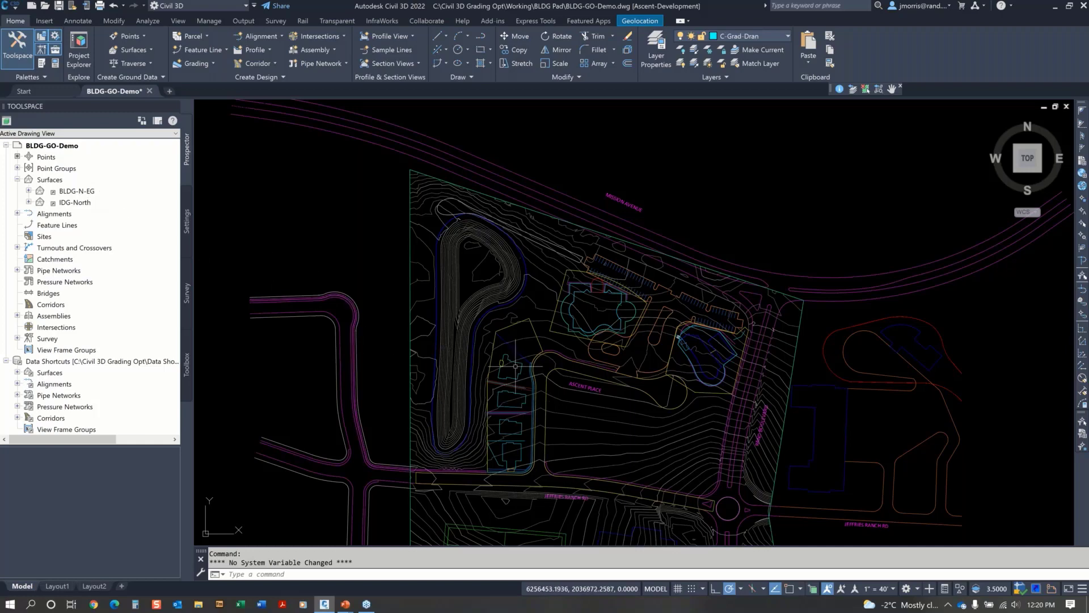
pyautogui.scroll(2, 515, 366)
pyautogui.moveTo(578, 412); pyautogui.dragTo(492, 390, button='middle')
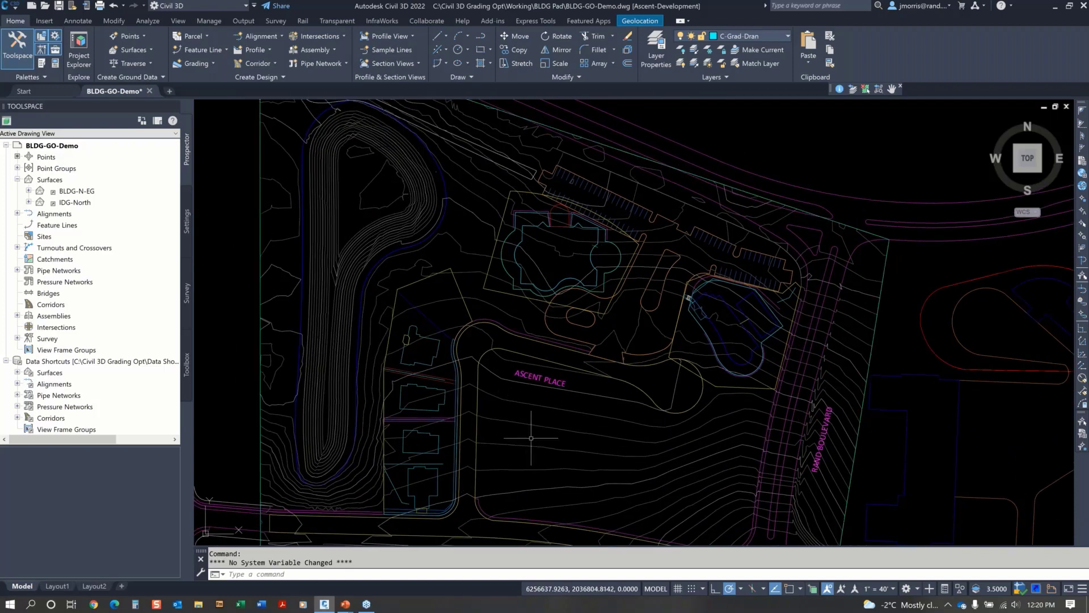
pyautogui.moveTo(532, 438)
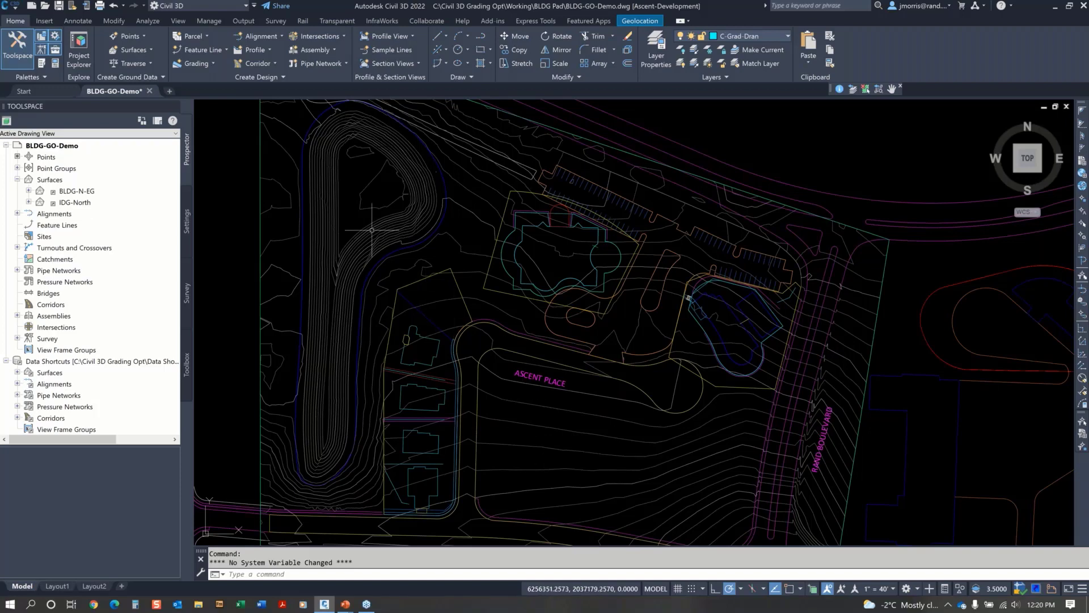
pyautogui.moveTo(361, 232)
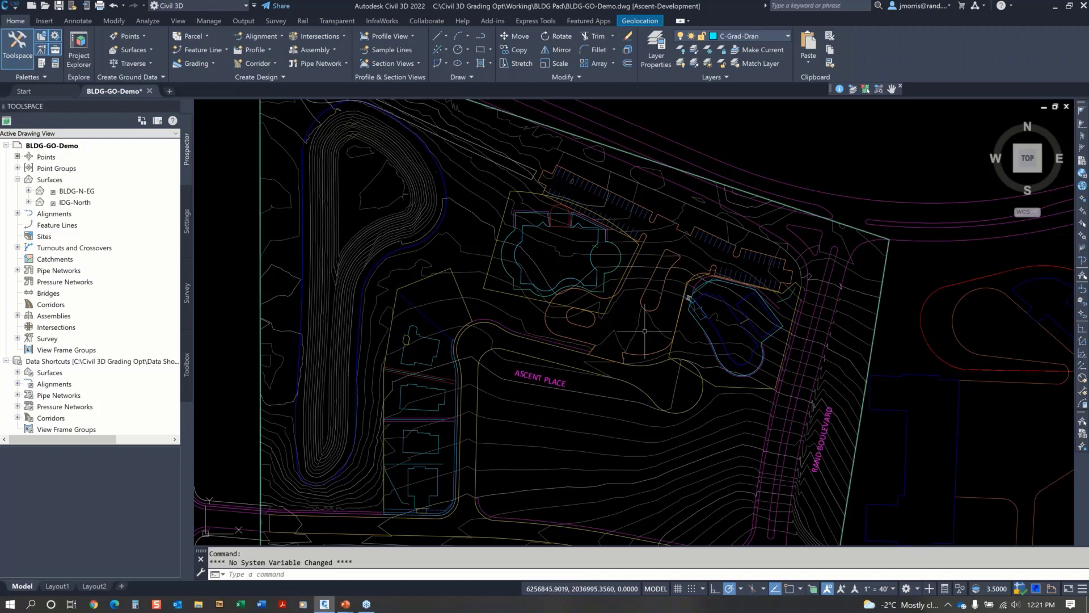
pyautogui.moveTo(644, 334)
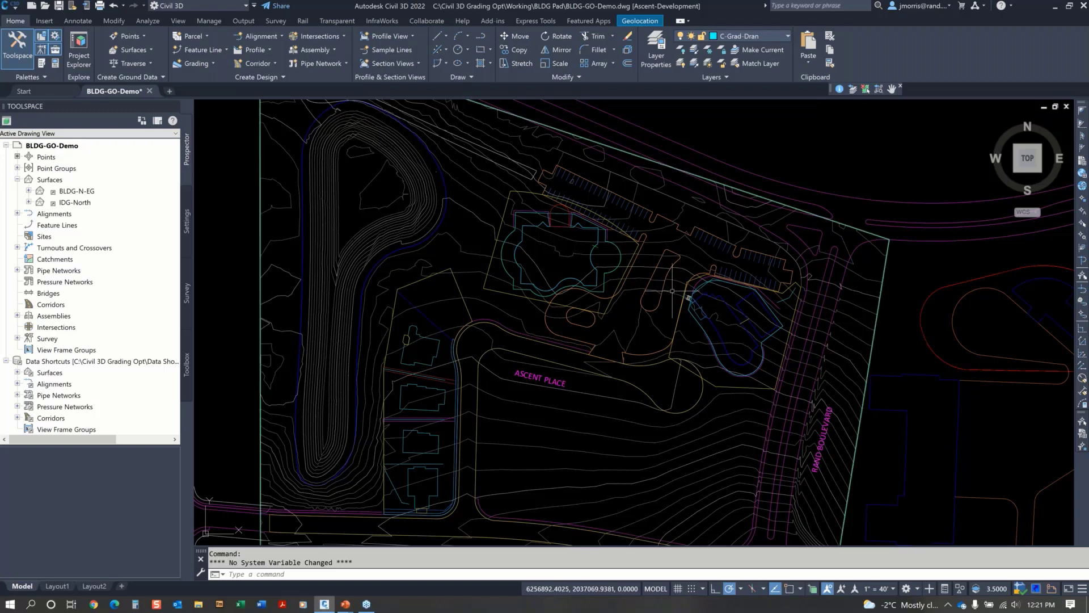
pyautogui.scroll(3, 650, 312)
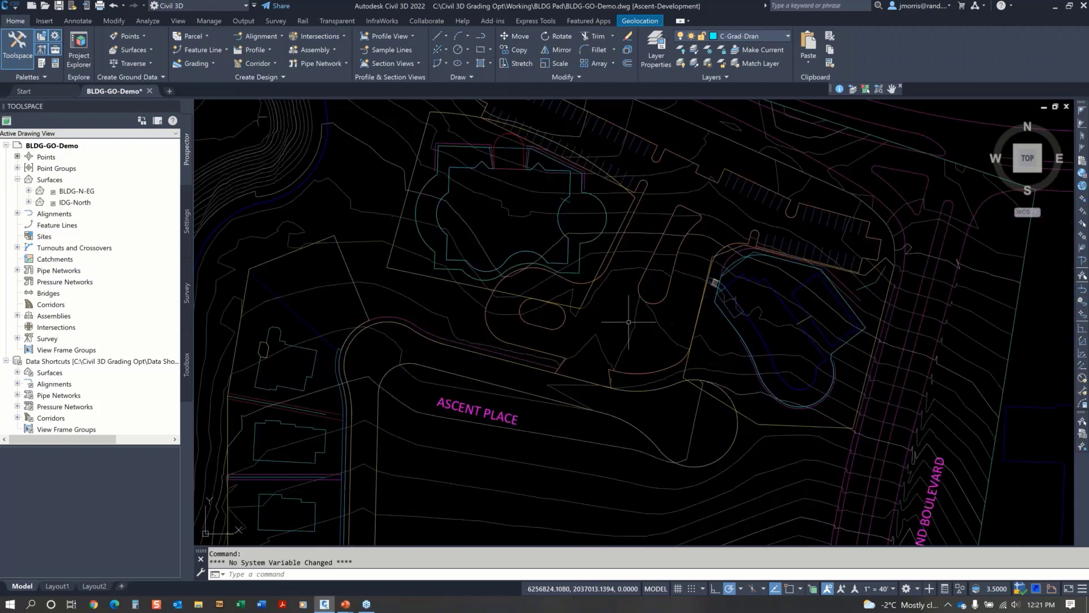
pyautogui.scroll(2, 662, 284)
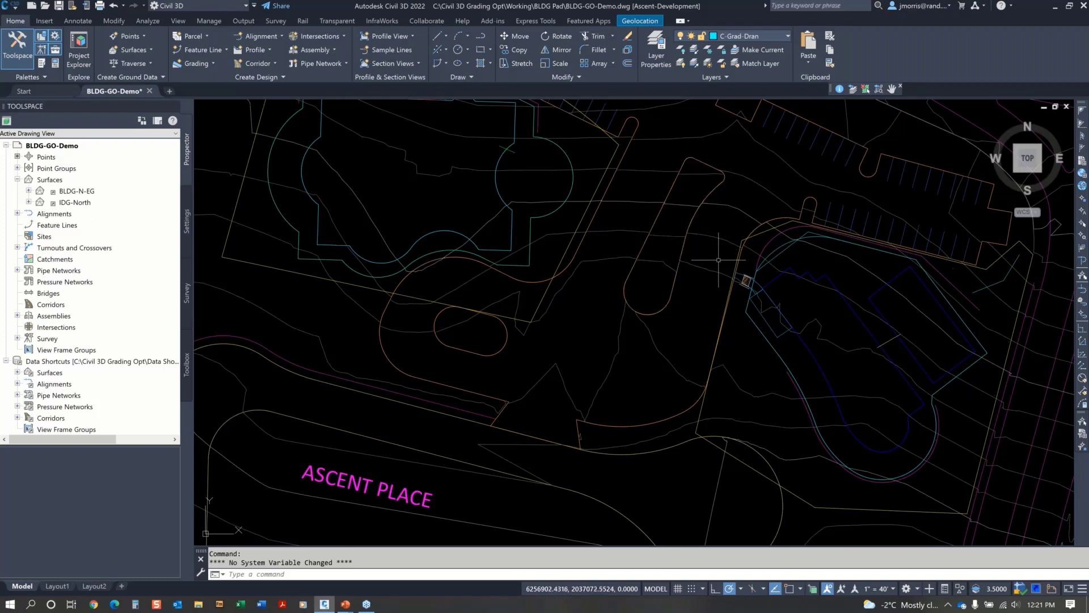
pyautogui.scroll(-4, 716, 265)
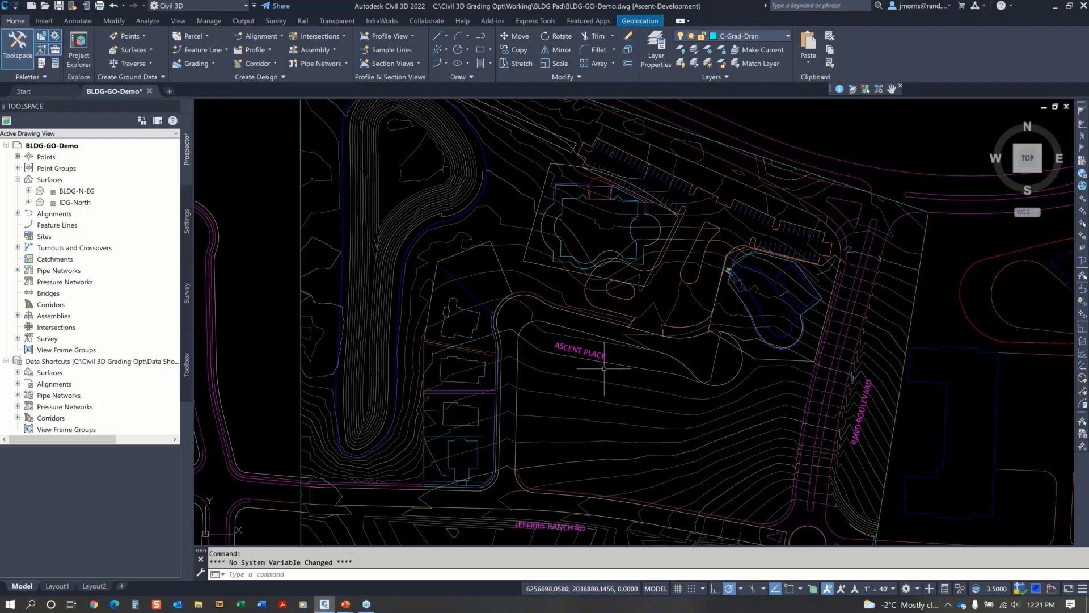
pyautogui.moveTo(621, 379)
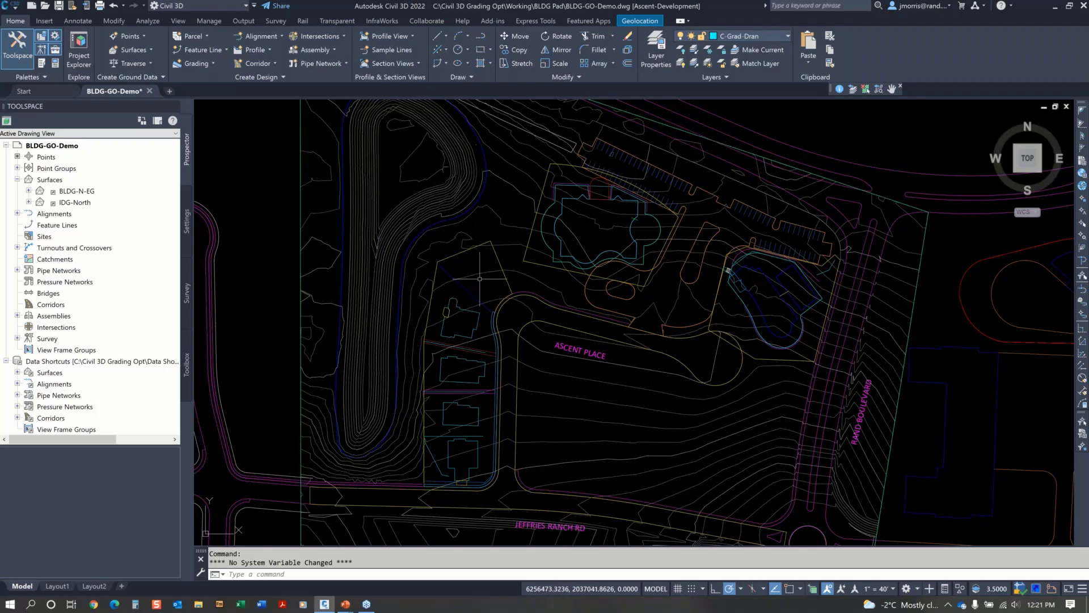
pyautogui.moveTo(504, 245)
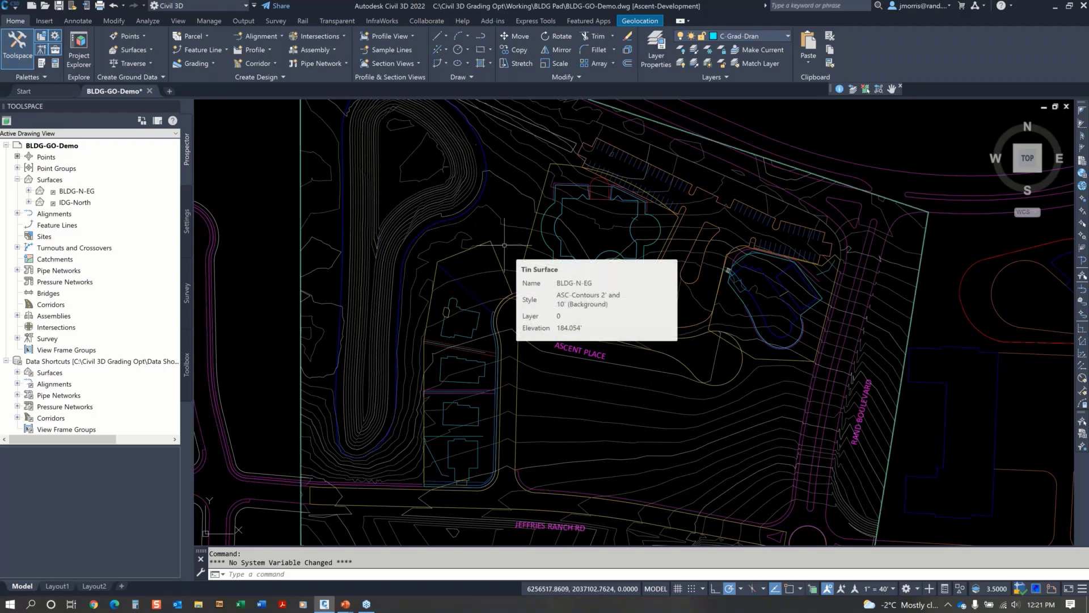
# - Make C-Grad-Bldg-Pads the current layer
pyautogui.write('P')
pyautogui.press('Escape')
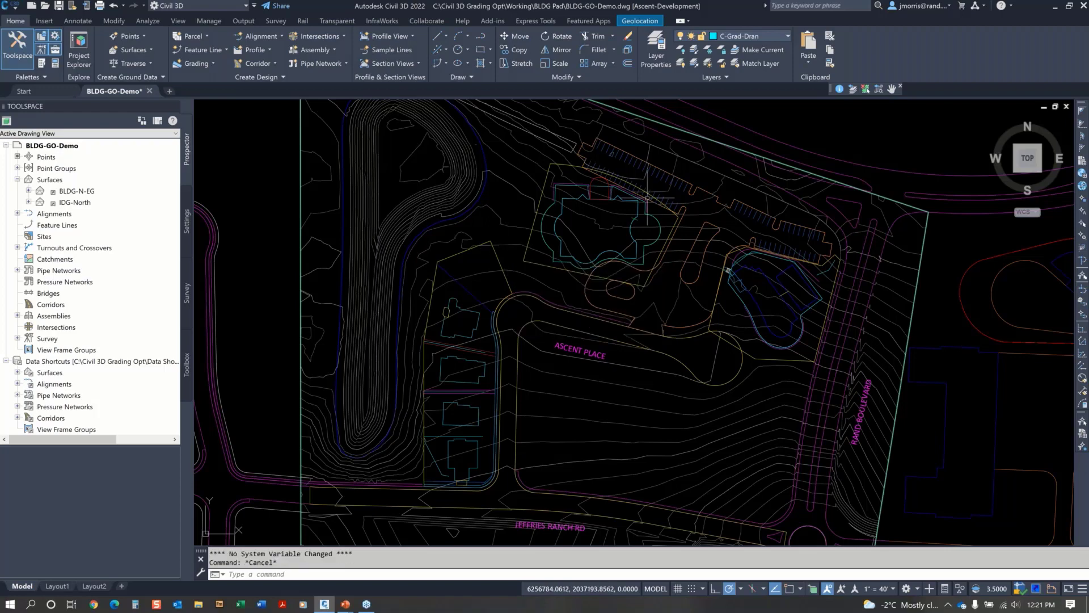
pyautogui.click(786, 36)
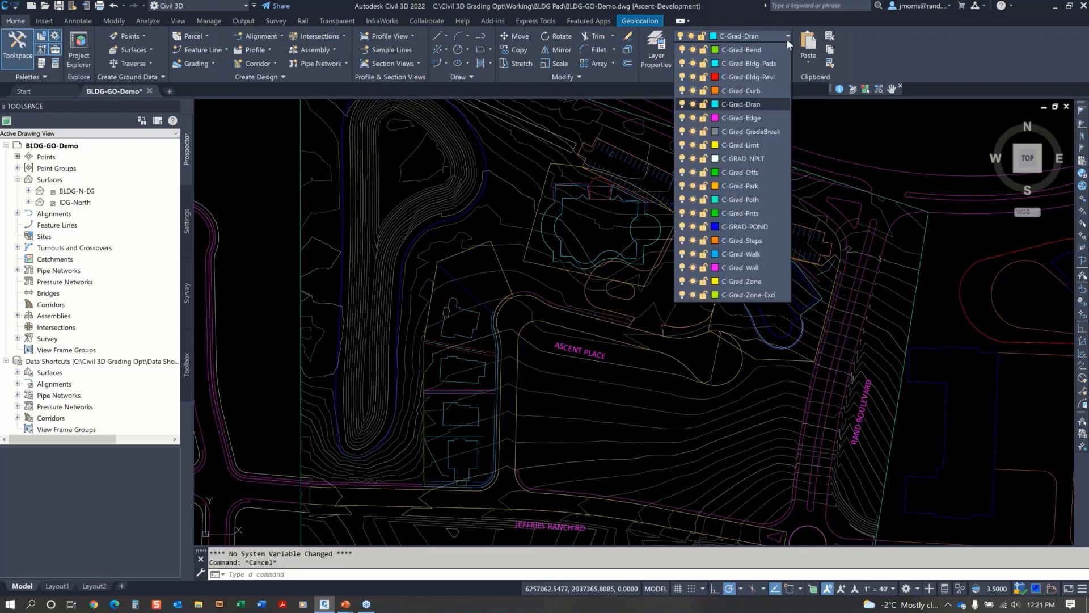
pyautogui.click(765, 63)
# - Draw a closed four-sided polyline as a building outline in the empty lot north of the houses on Ascent Place
pyautogui.write('P')
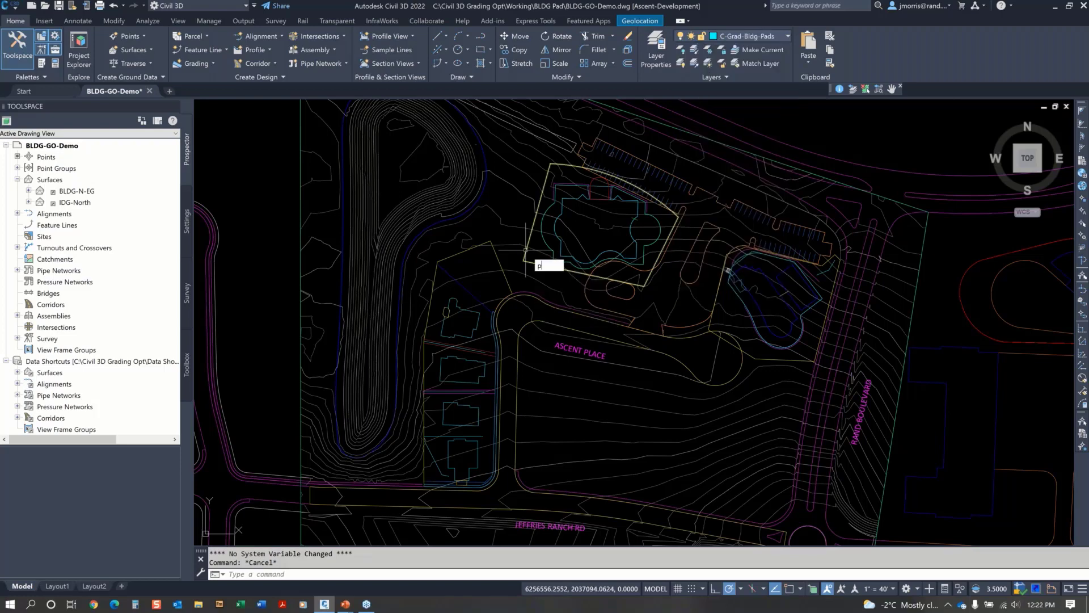
pyautogui.write('L')
pyautogui.press('Return')
pyautogui.scroll(2, 483, 280)
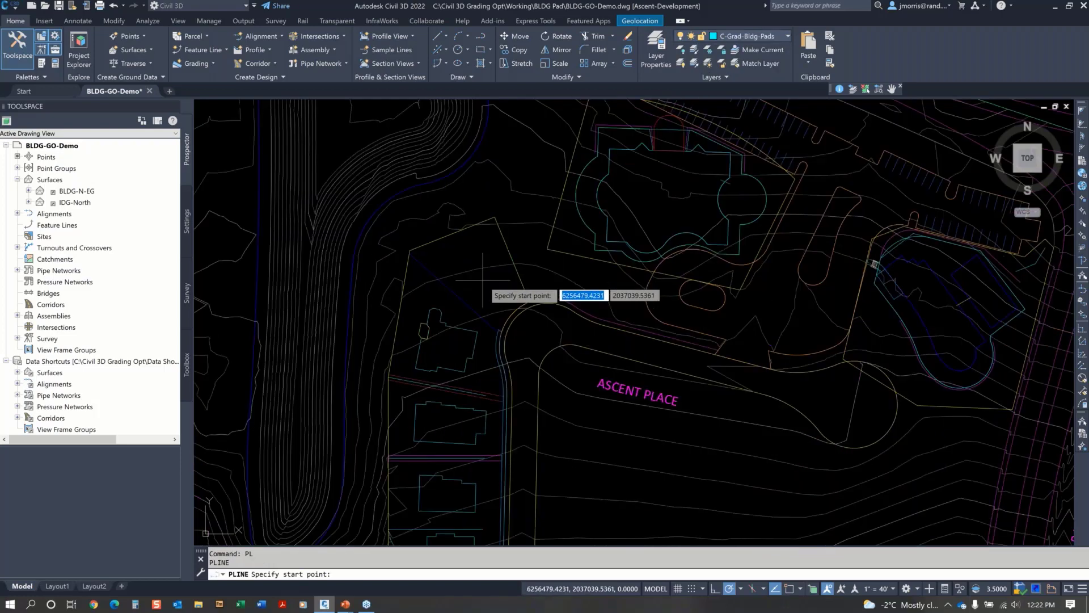
pyautogui.click(451, 268)
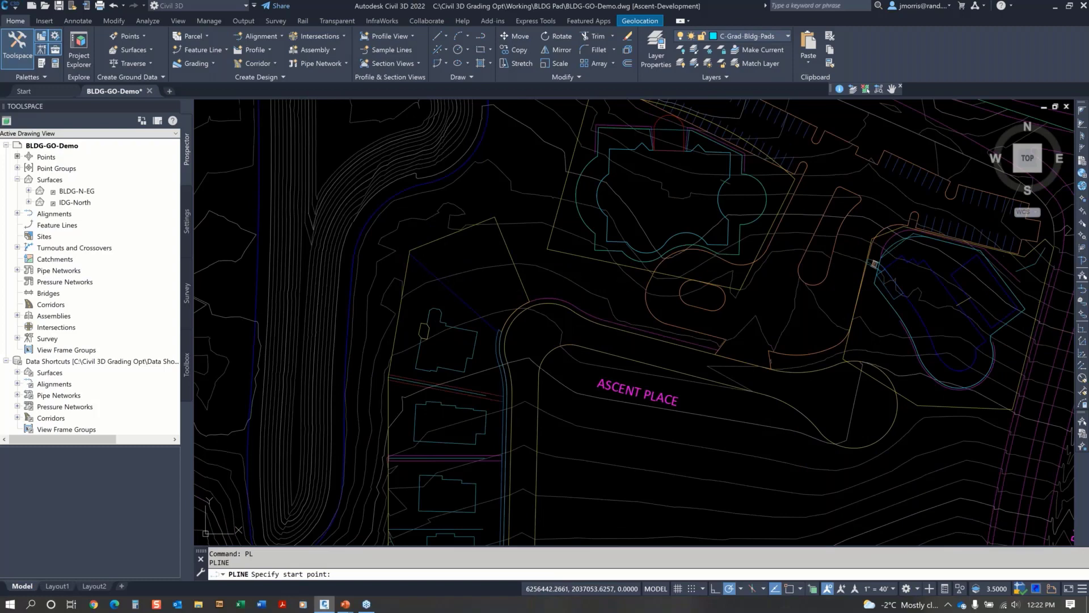
pyautogui.click(486, 304)
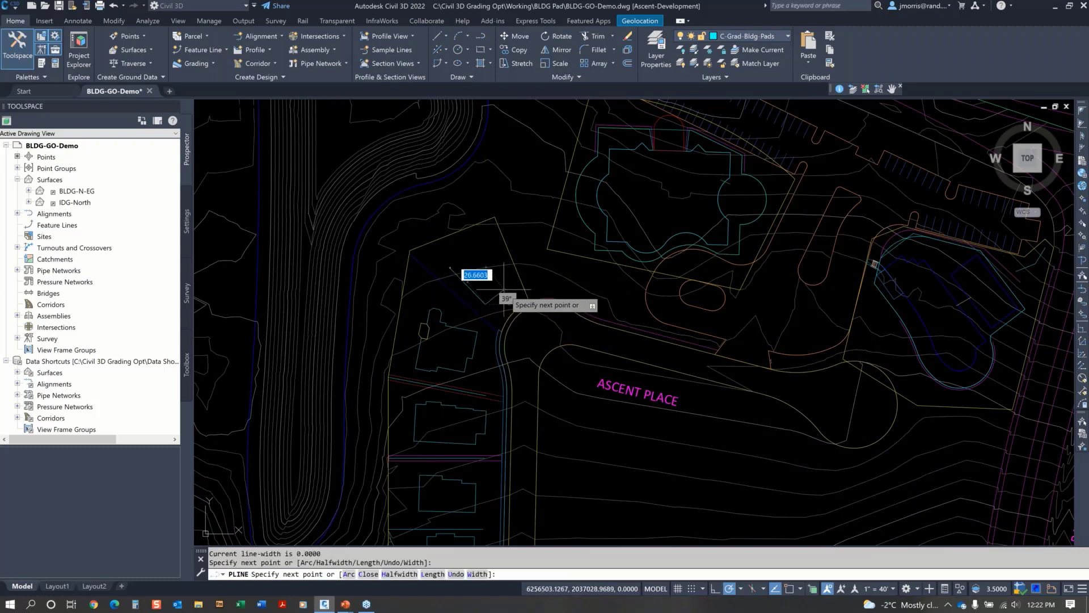
pyautogui.click(507, 288)
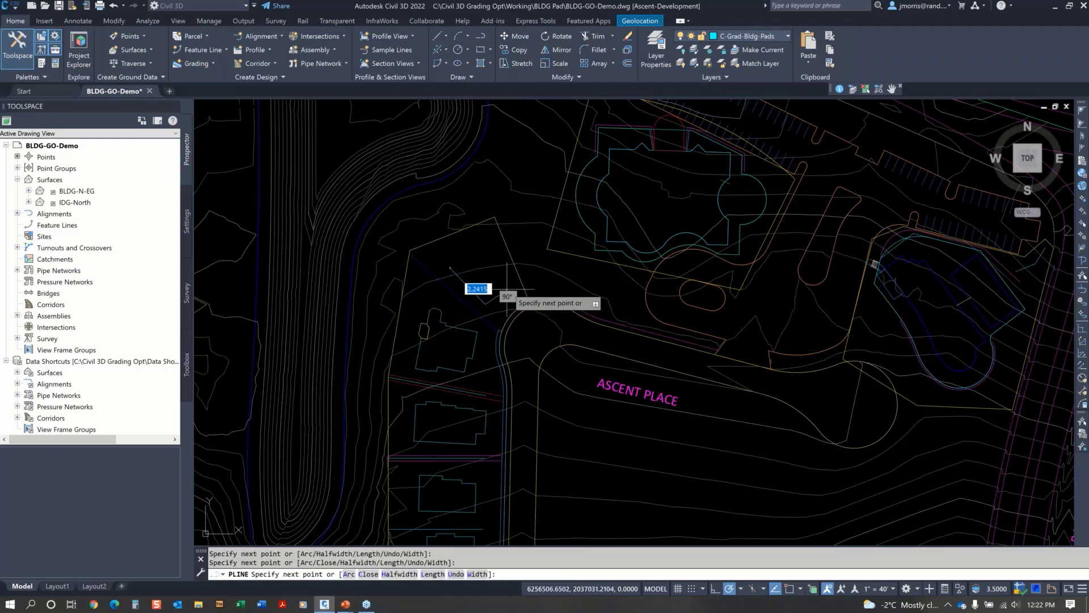
pyautogui.click(484, 247)
pyautogui.write('c')
pyautogui.press('Return')
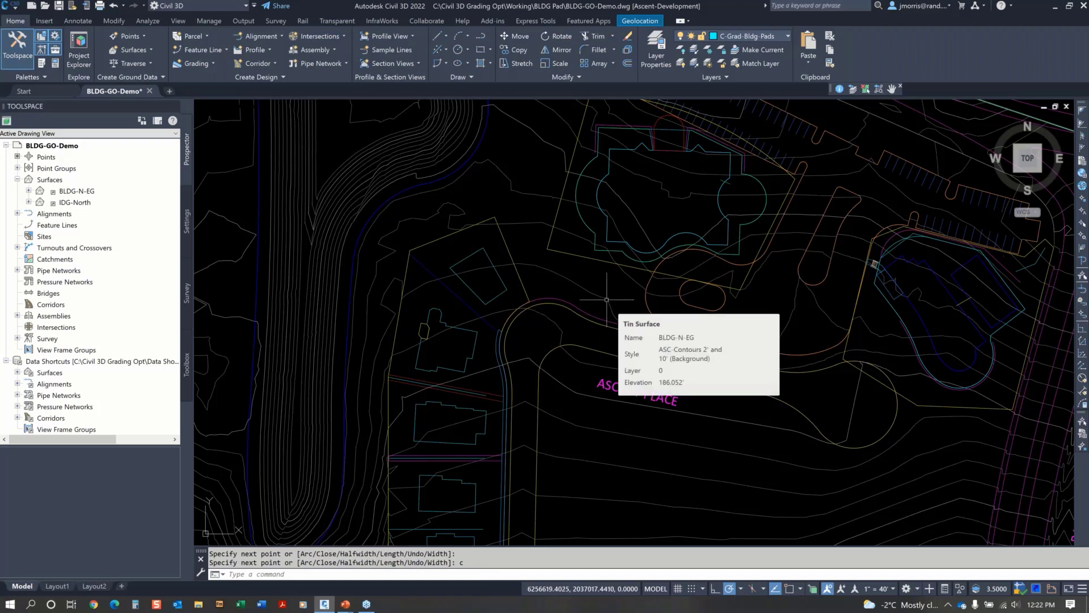
# - Show the Grading Optimization object tools and the Grading Objects Browser
pyautogui.moveTo(594, 279)
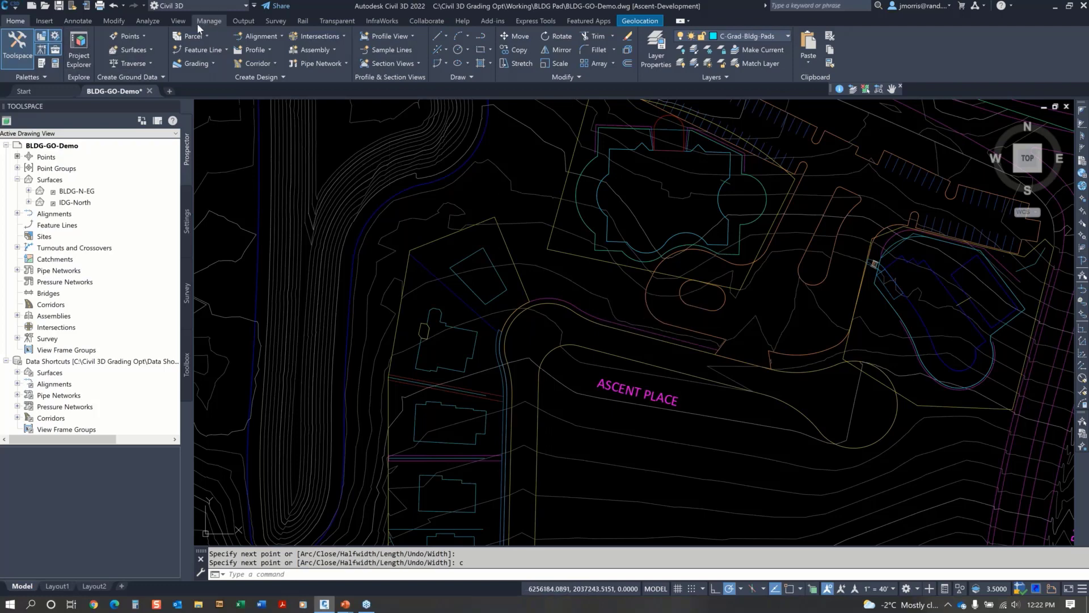
pyautogui.click(155, 21)
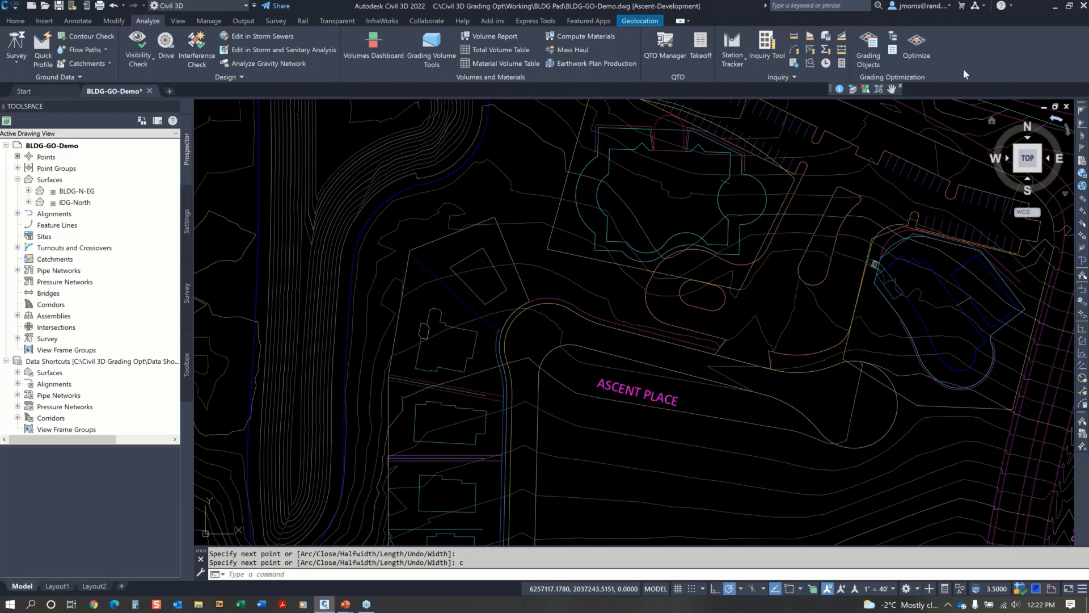
pyautogui.click(870, 55)
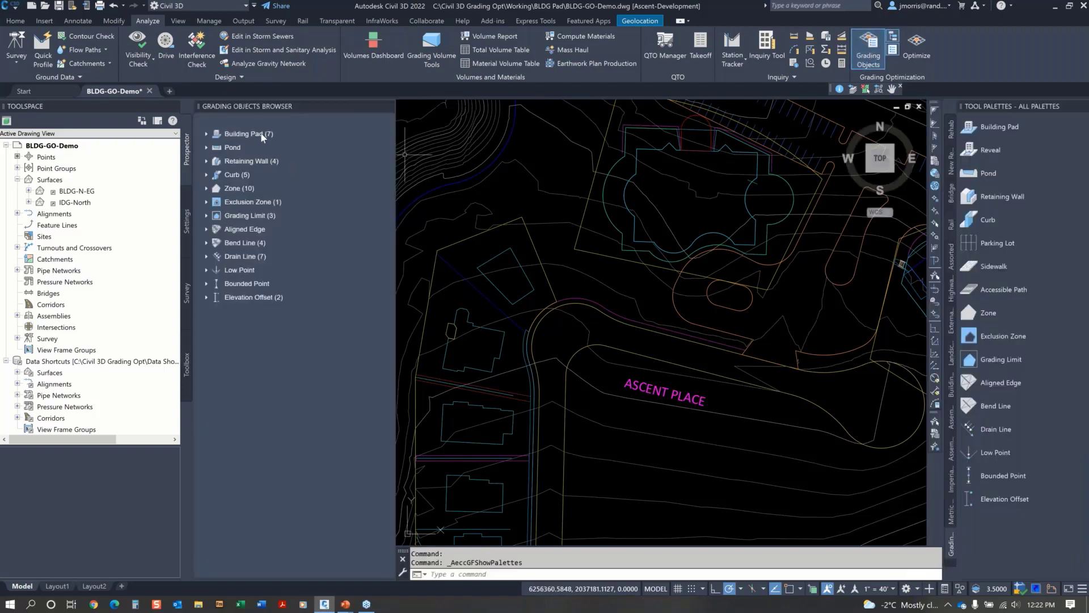
# - Hide and redisplay the grading tool palette and the Grading Objects Browser, and return from the bridge subassemblies to the grading tools
pyautogui.click(892, 50)
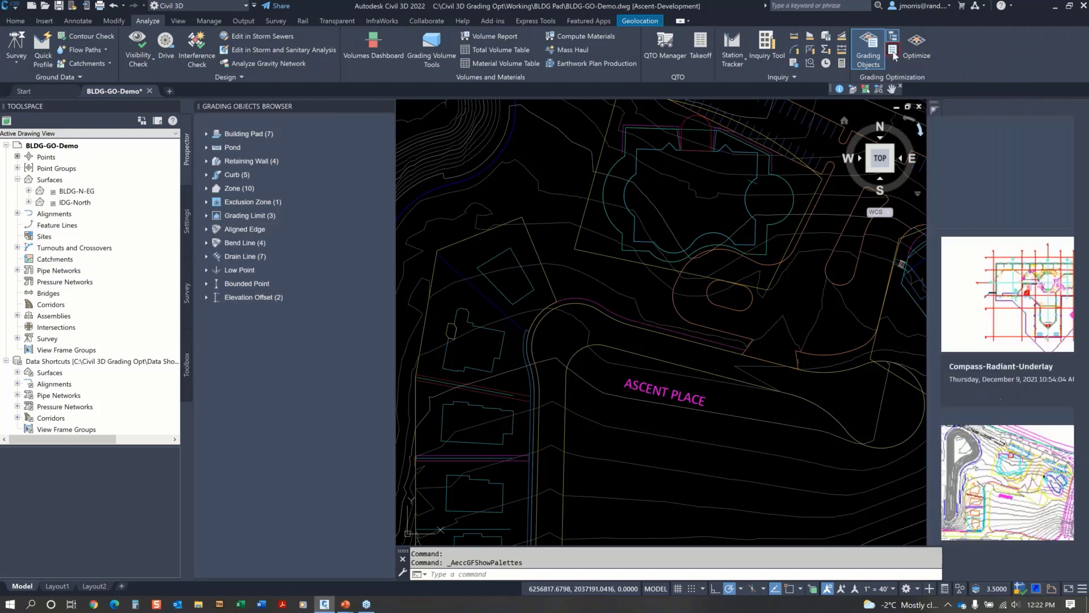
pyautogui.click(894, 52)
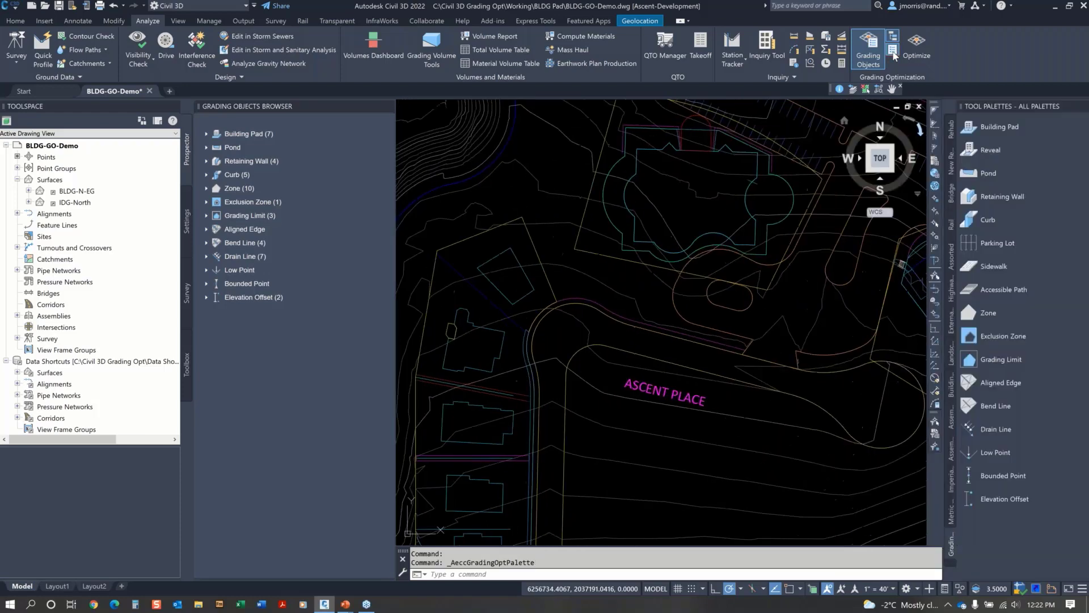
pyautogui.click(894, 36)
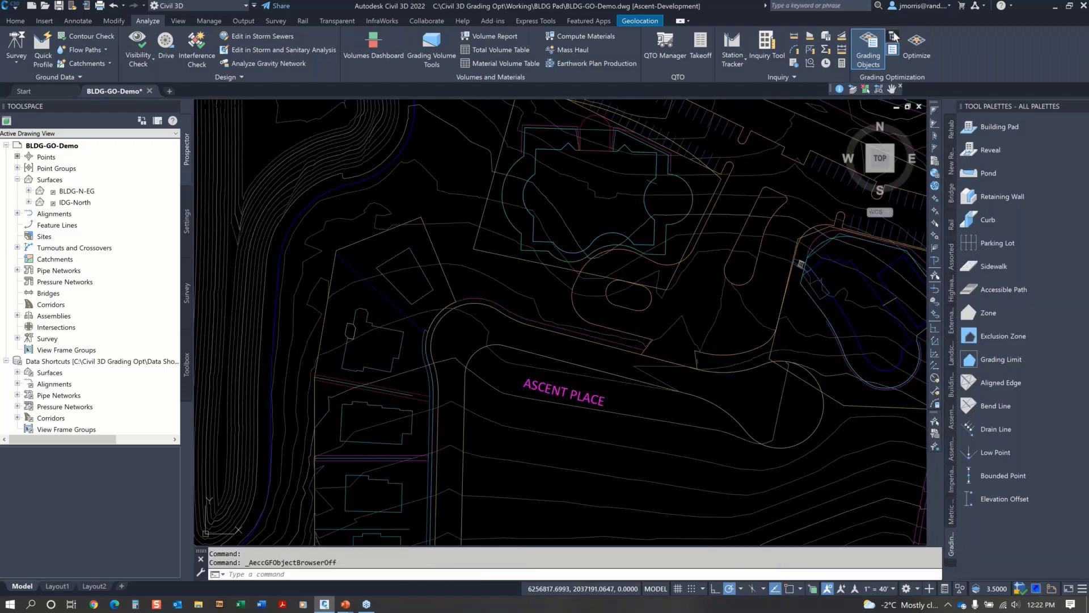
pyautogui.click(893, 36)
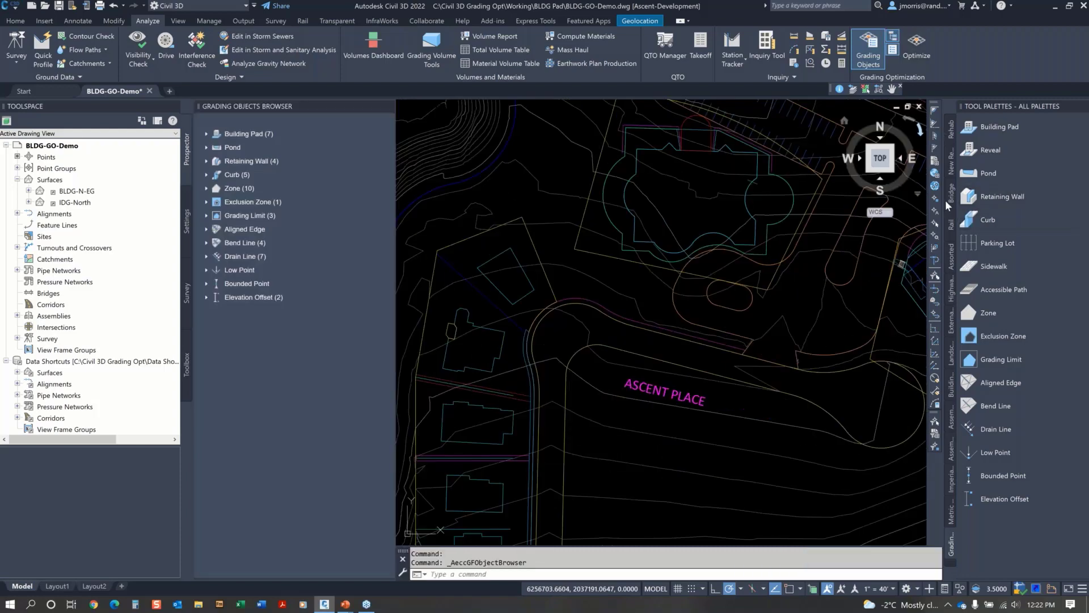
pyautogui.click(951, 195)
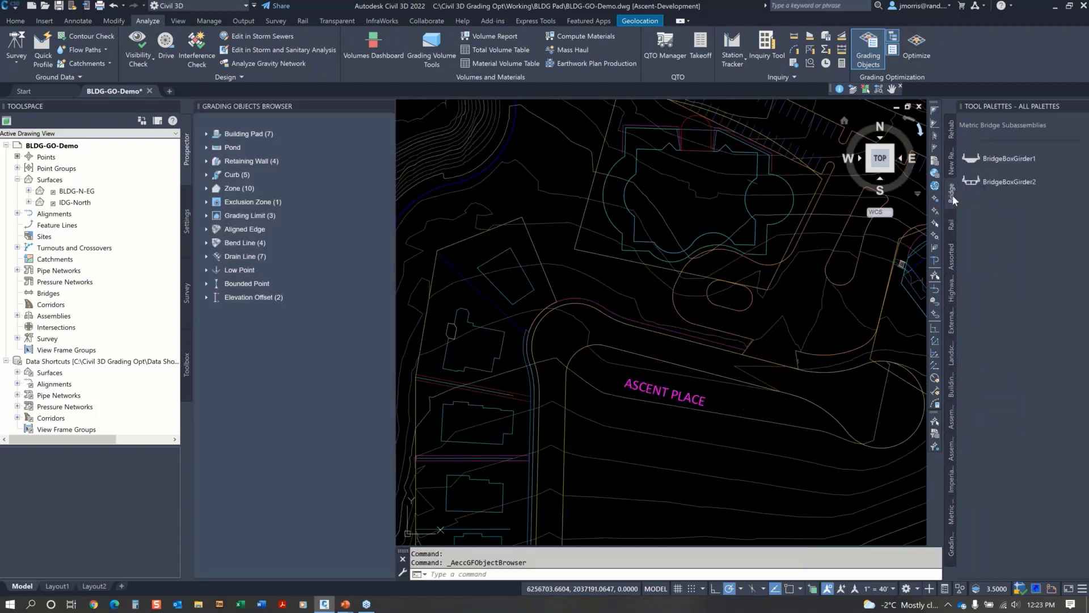
pyautogui.click(893, 51)
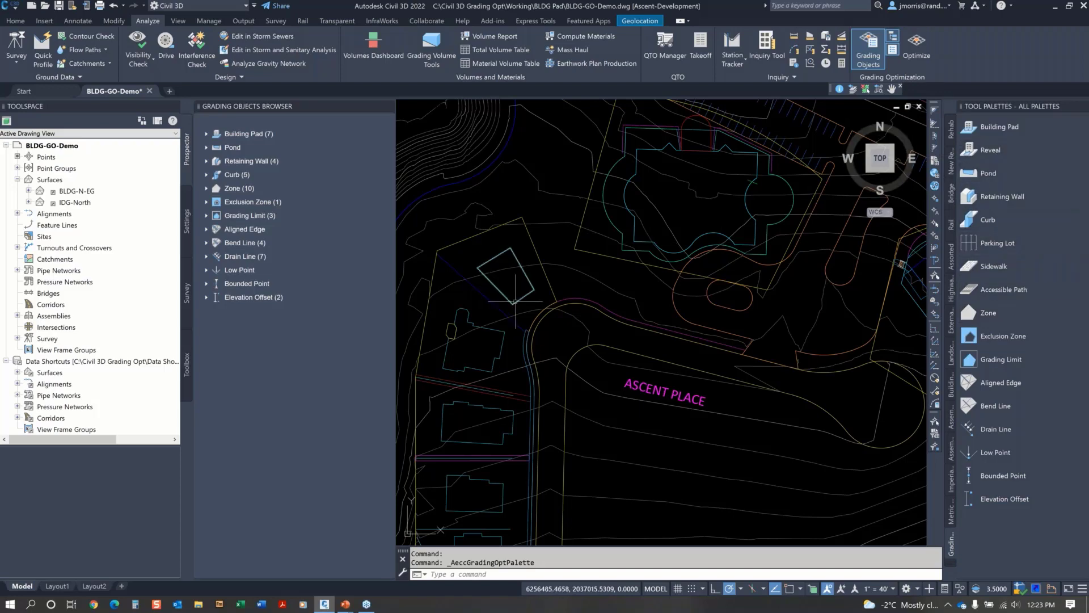
# - Define the new four-sided outline in the empty lot north of the houses as a Building Pad grading object
pyautogui.moveTo(521, 297)
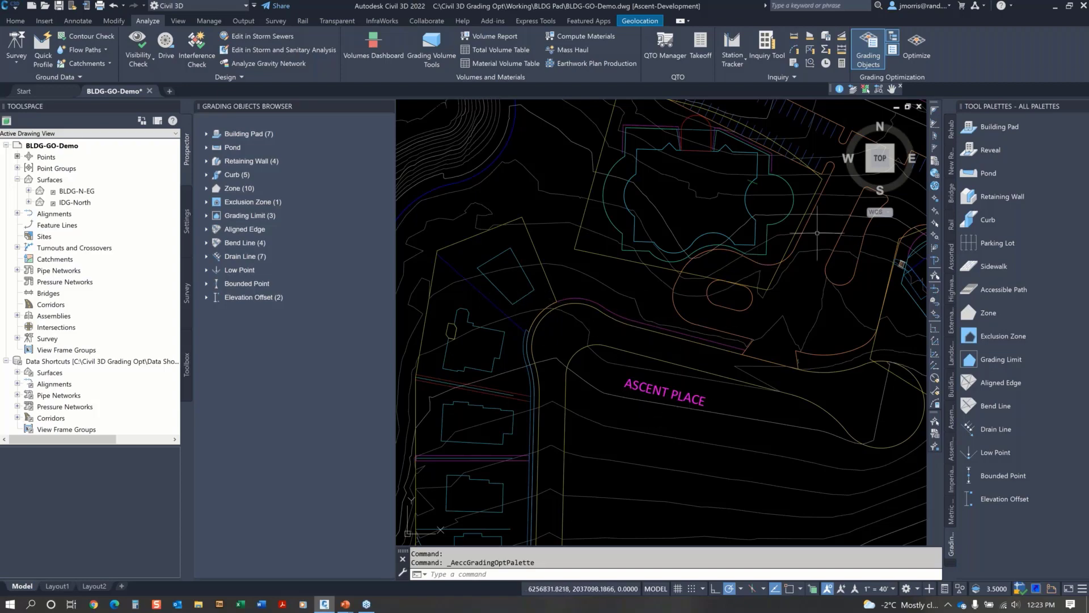
pyautogui.click(979, 127)
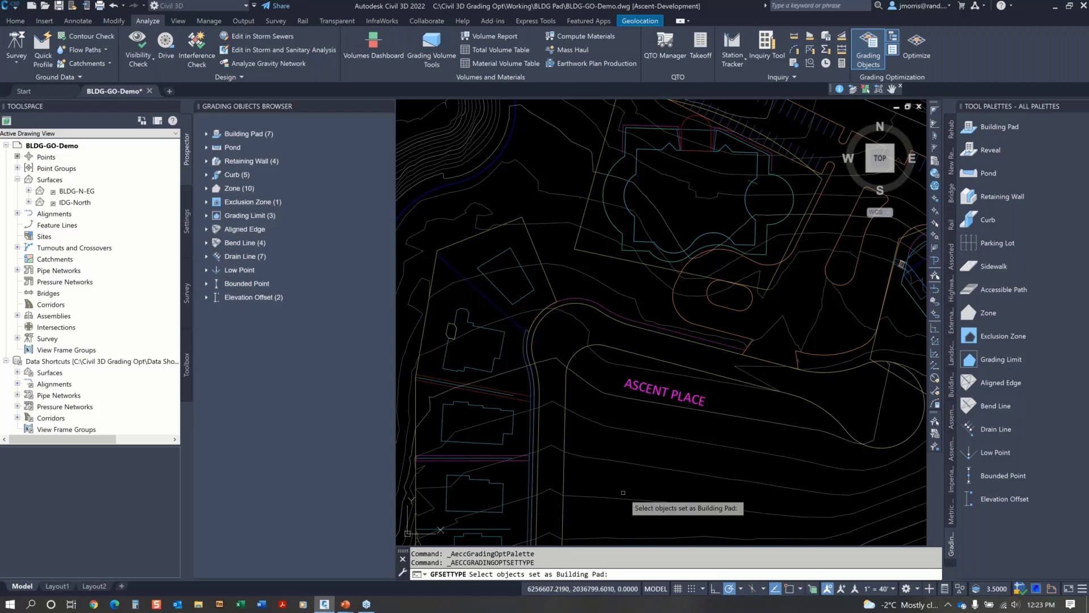
pyautogui.click(527, 295)
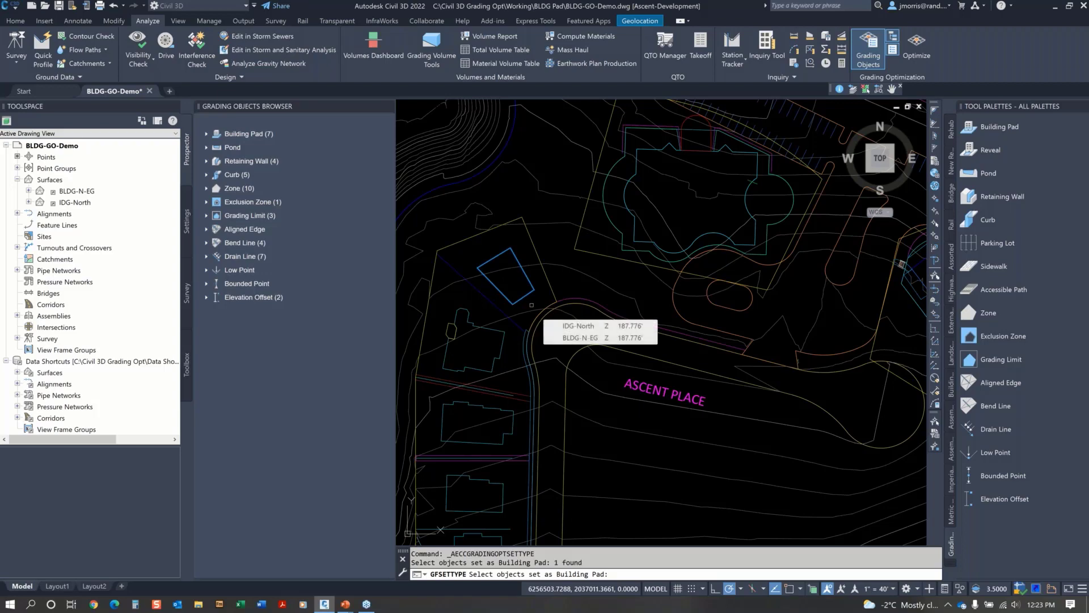
pyautogui.press('Return')
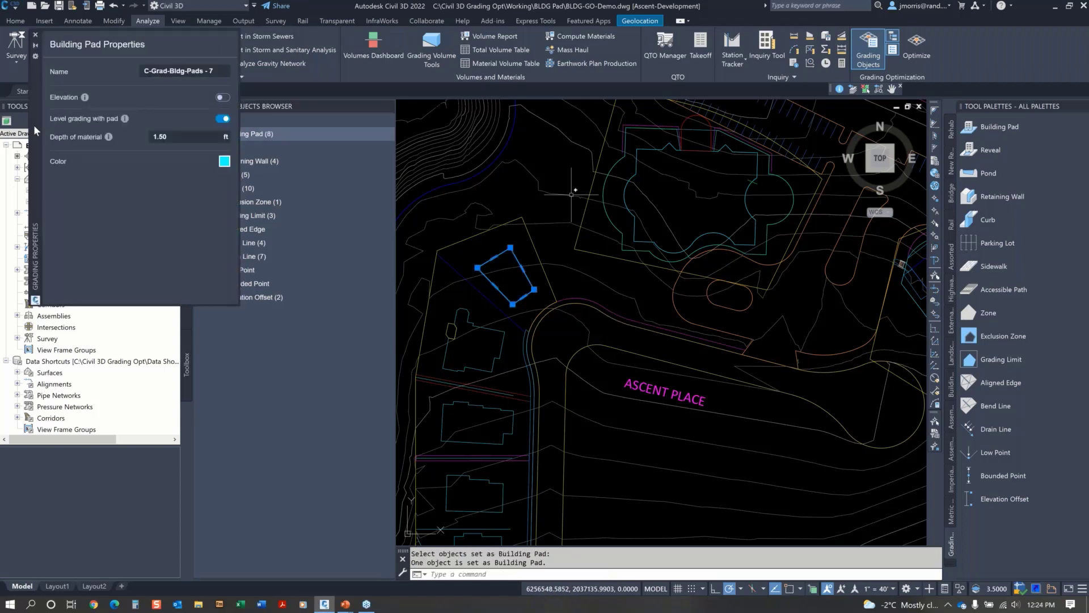
# - Name the new building pad Lot-Demo and move its properties clear of the pad in the drawing
pyautogui.moveTo(450, 234); pyautogui.dragTo(465, 233)
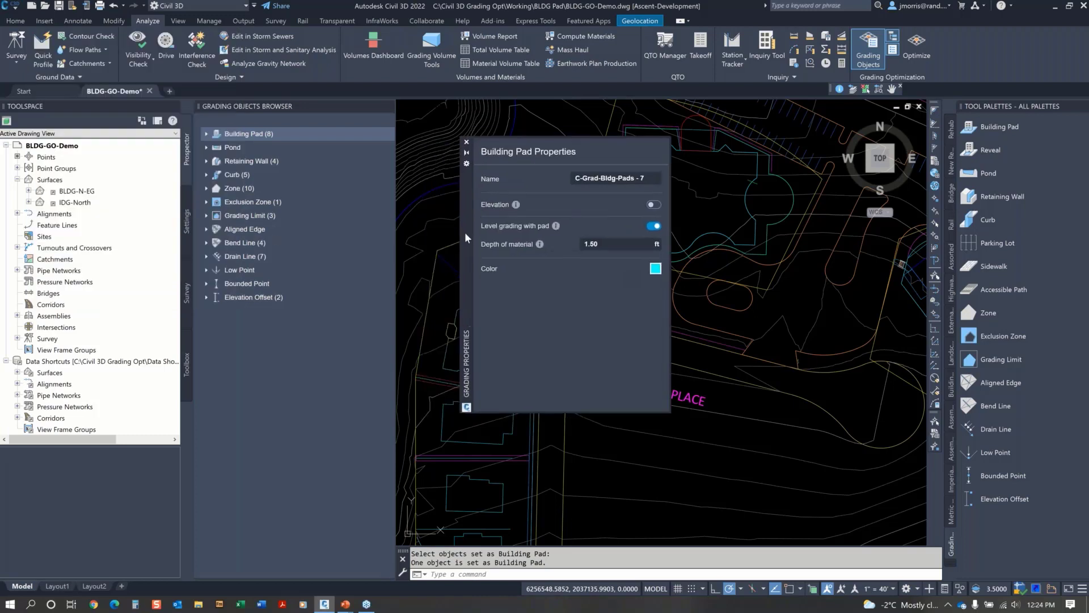
pyautogui.moveTo(648, 177); pyautogui.dragTo(573, 176)
pyautogui.write('Lot-Demo')
pyautogui.moveTo(463, 237); pyautogui.dragTo(632, 260)
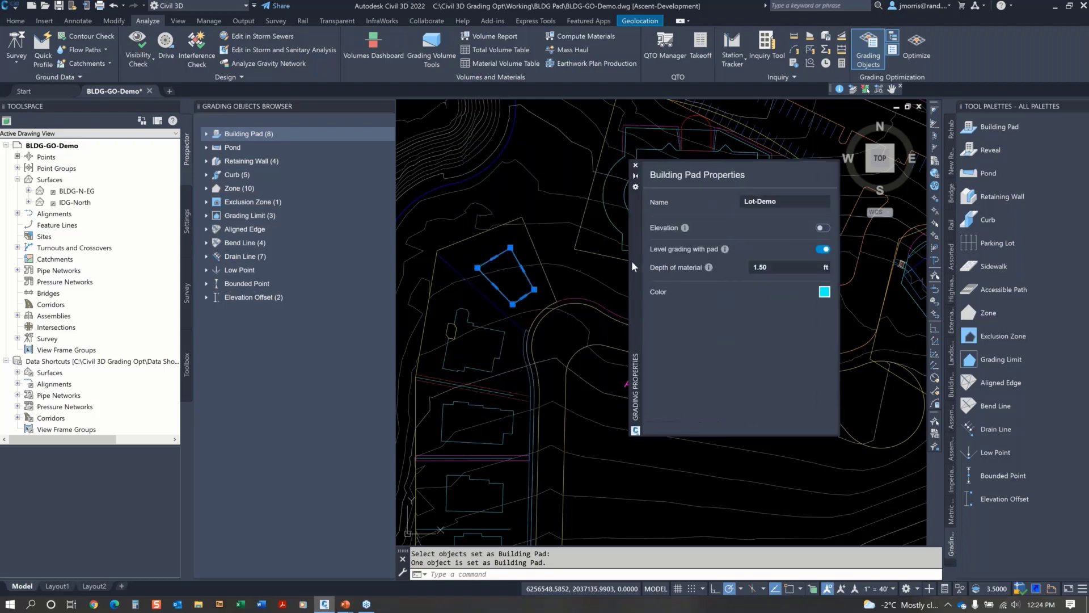
# - Try the fixed-value and min/max elevation options for the Lot-Demo pad, switch the elevation constraint off, and close its properties
pyautogui.click(823, 228)
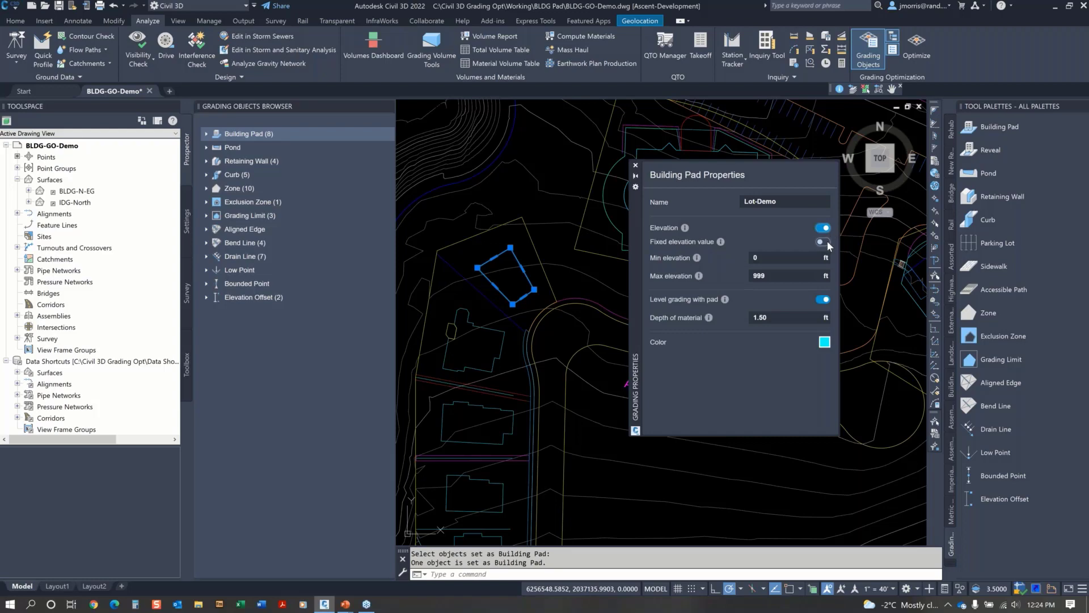
pyautogui.click(828, 242)
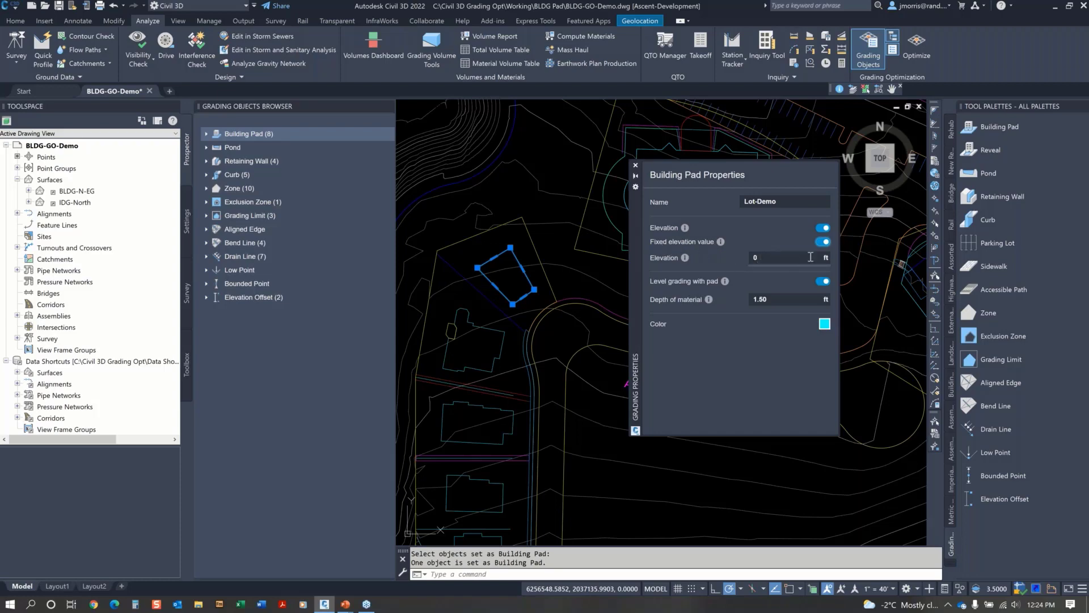
pyautogui.click(821, 242)
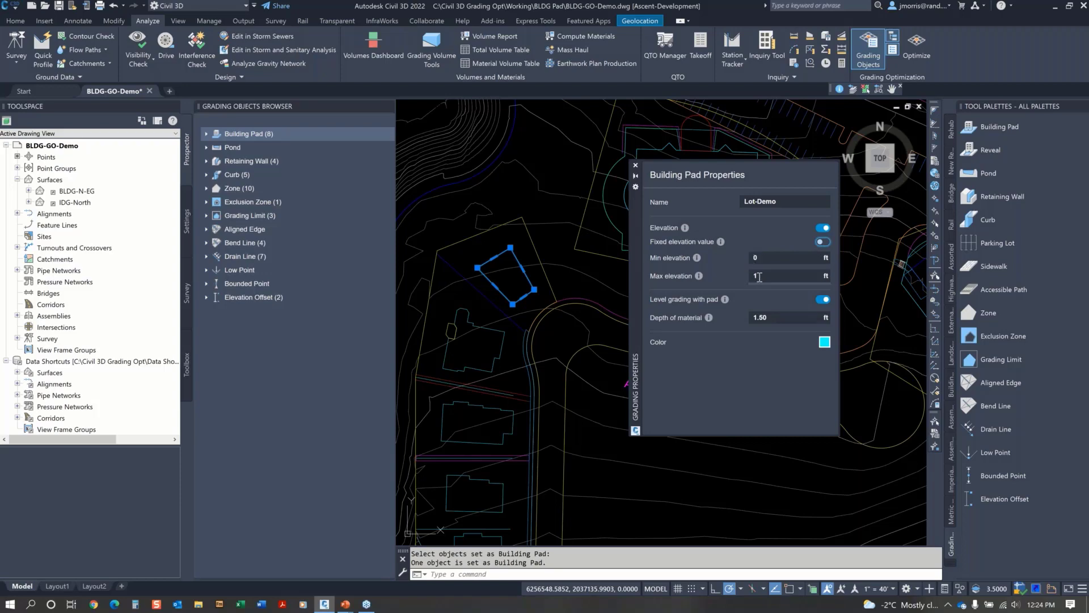
pyautogui.click(819, 229)
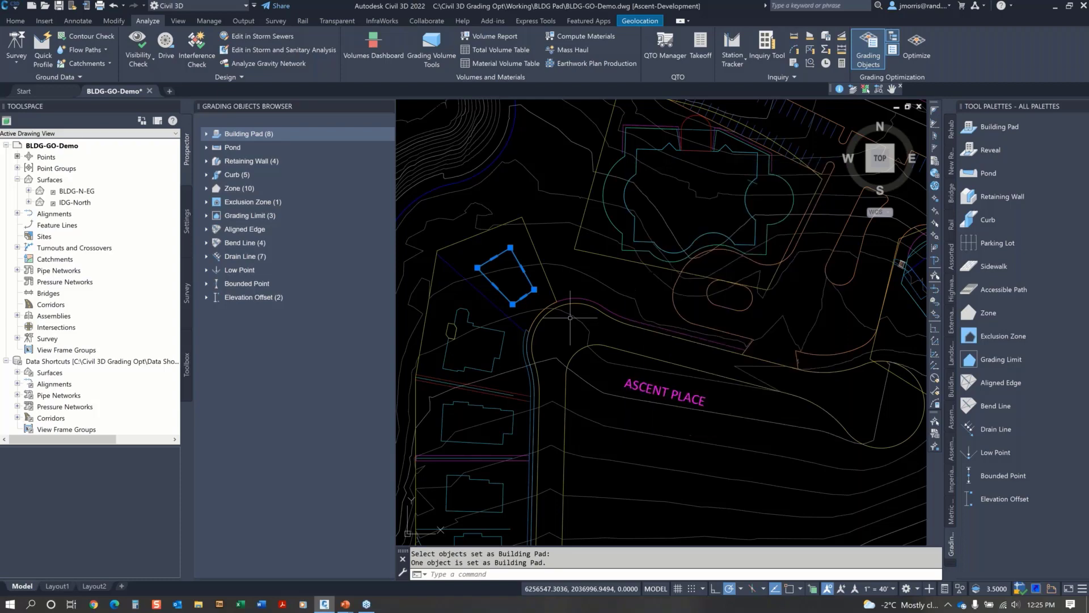
pyautogui.click(635, 165)
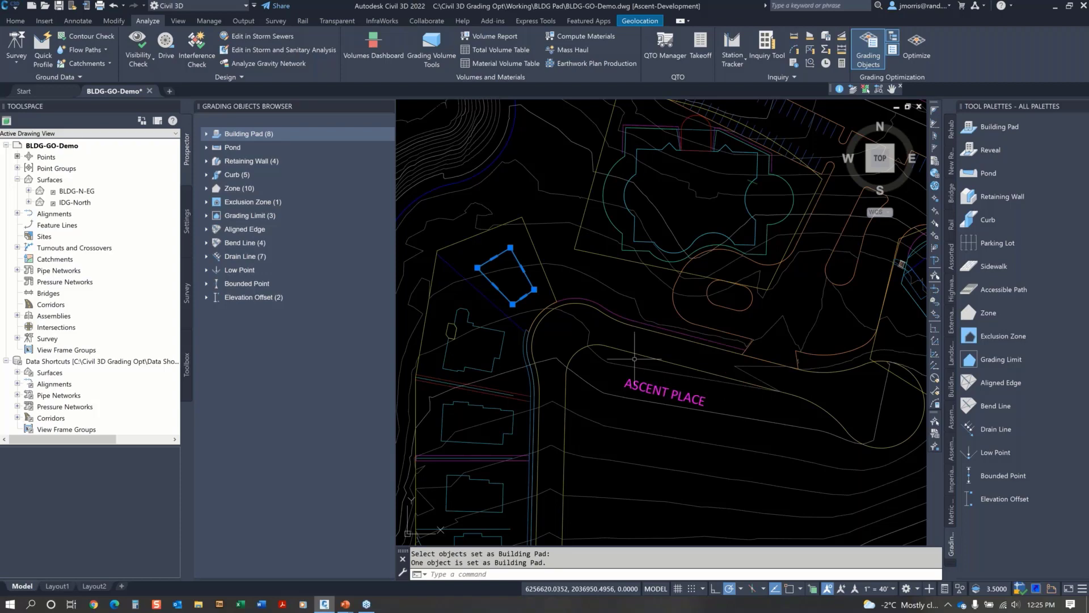
pyautogui.press('Escape')
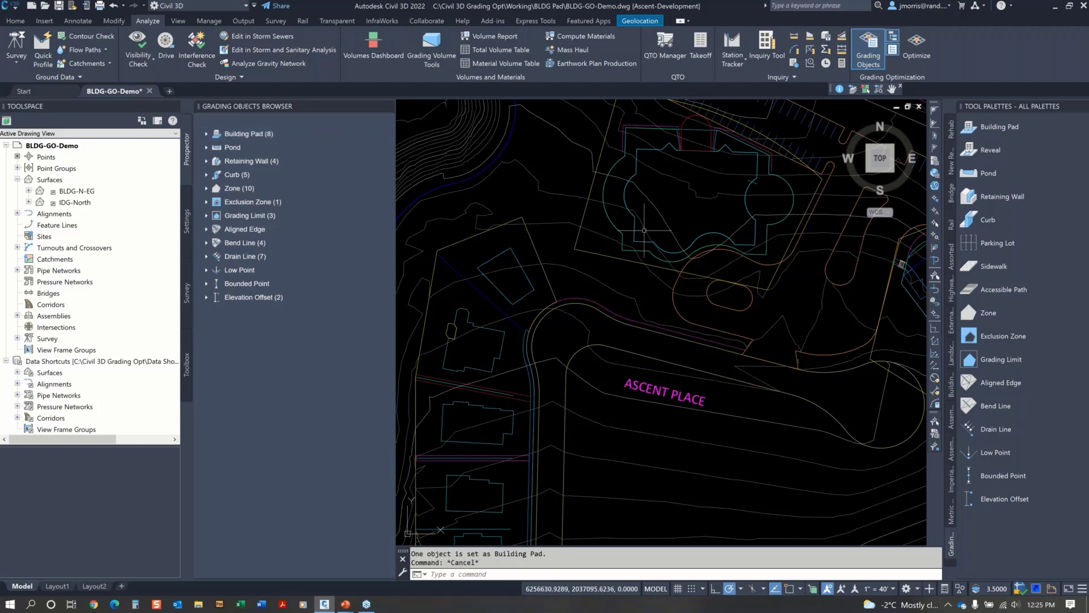
# - Examine the building pad properties and reveal edges of the Lot-4 house and the Lot-1 house beside Jeffries Ranch Rd
pyautogui.click(500, 348)
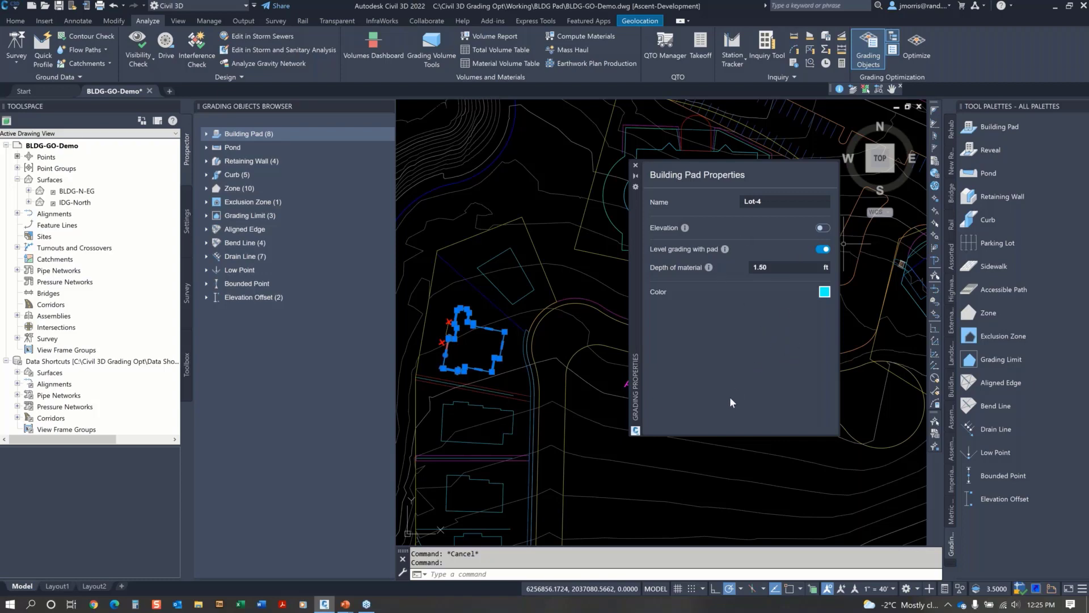
pyautogui.press('Escape')
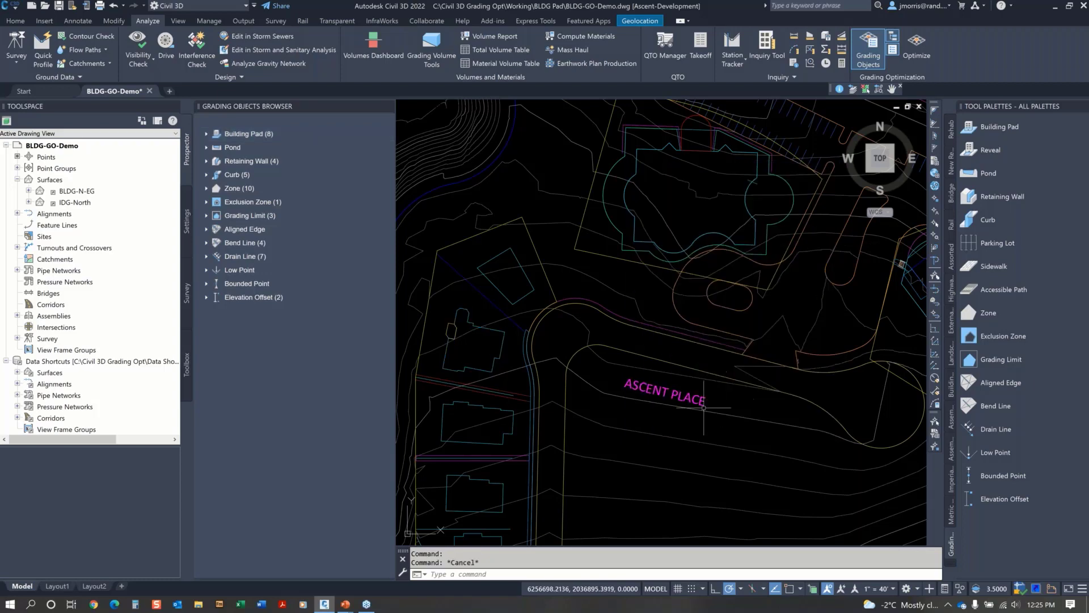
pyautogui.scroll(-5, 695, 421)
pyautogui.scroll(6, 696, 421)
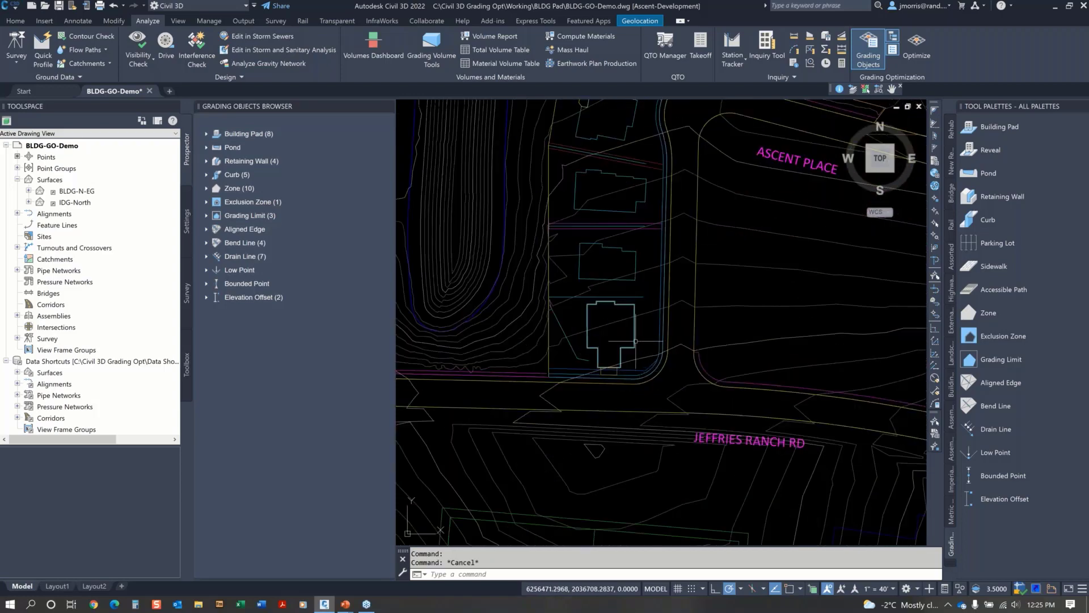
pyautogui.click(587, 326)
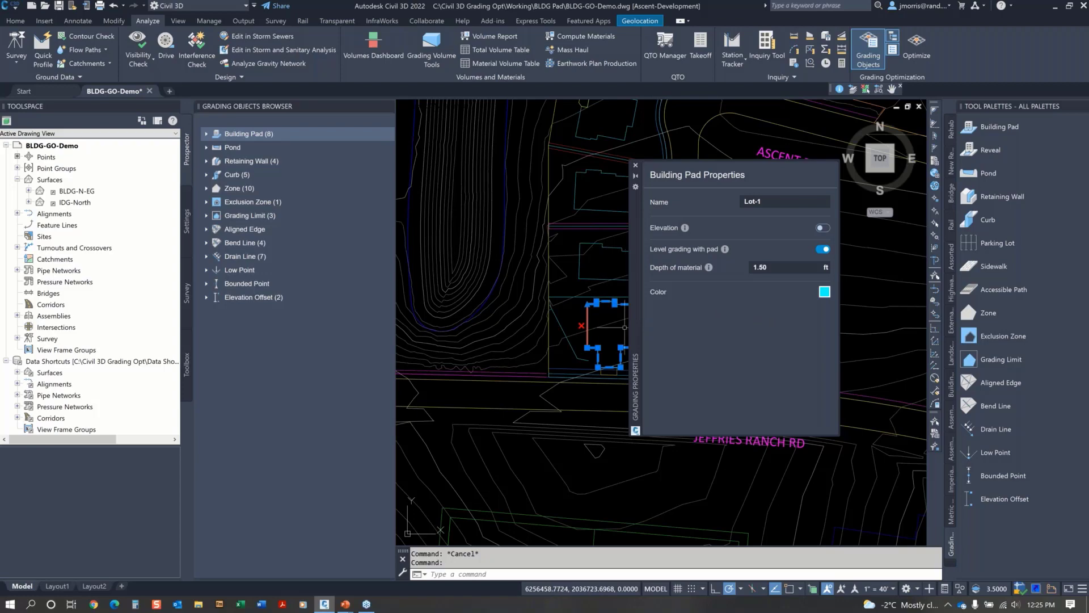
pyautogui.scroll(2, 588, 331)
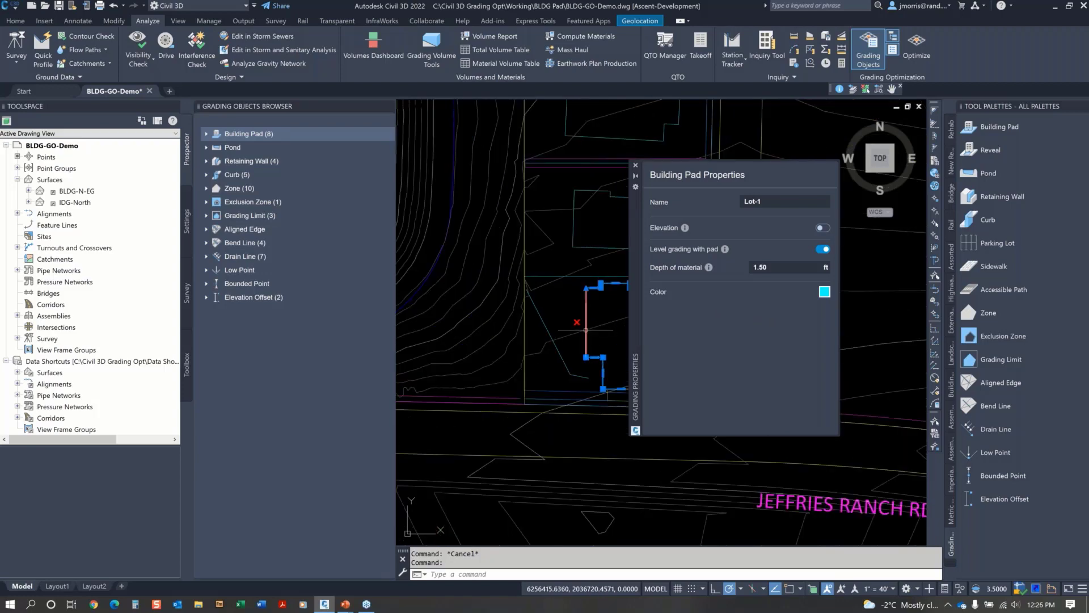
pyautogui.scroll(1, 590, 334)
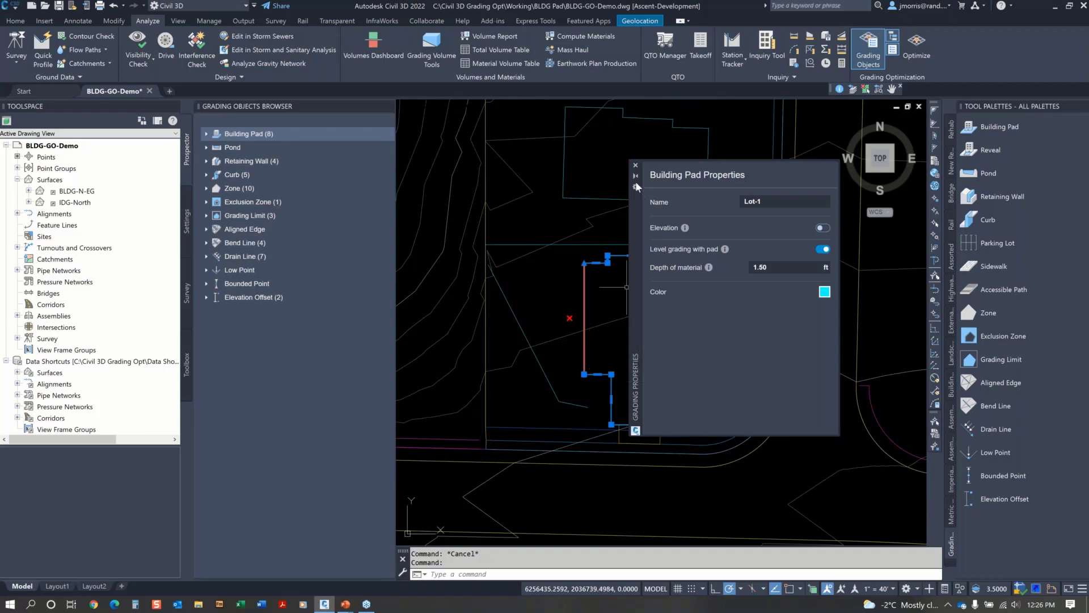
# - List the building pads with the reveals of Lot-4 and Lot-3, and examine the elevation difference properties of Reveal 1
pyautogui.click(206, 135)
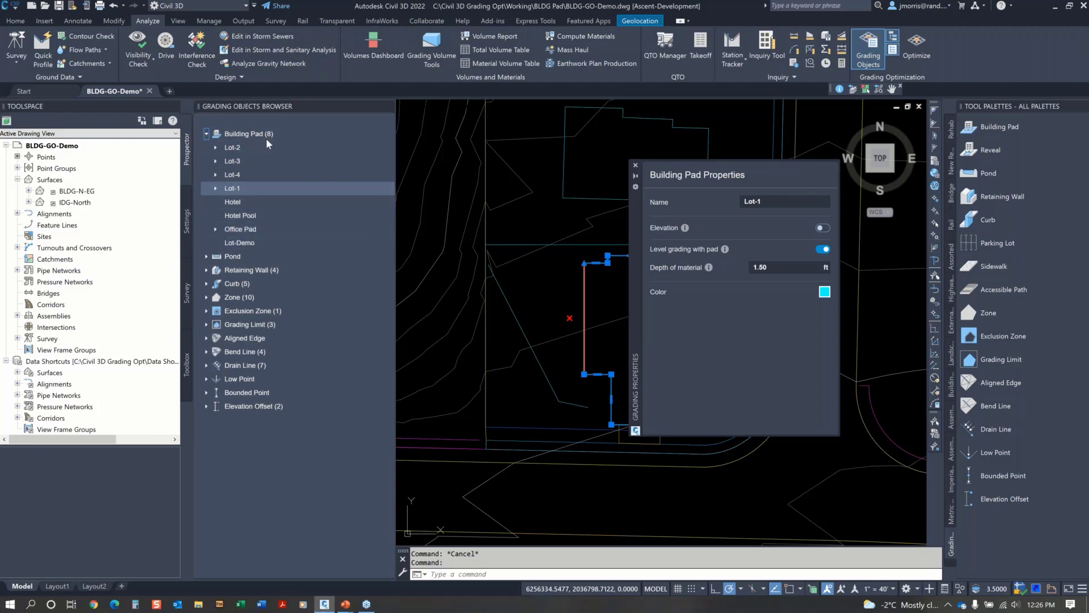
pyautogui.click(216, 176)
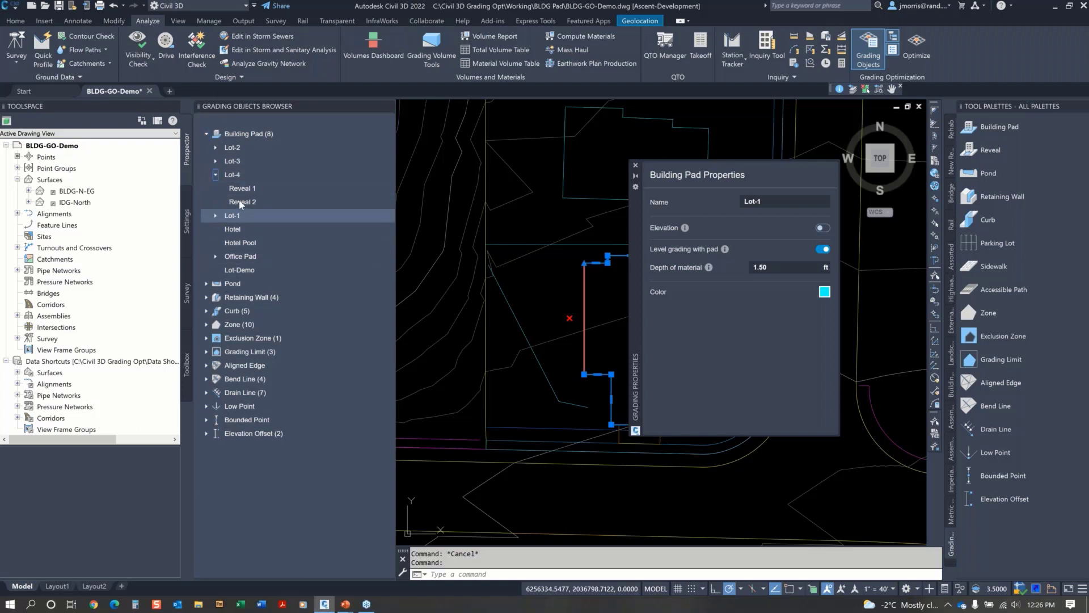
pyautogui.click(216, 162)
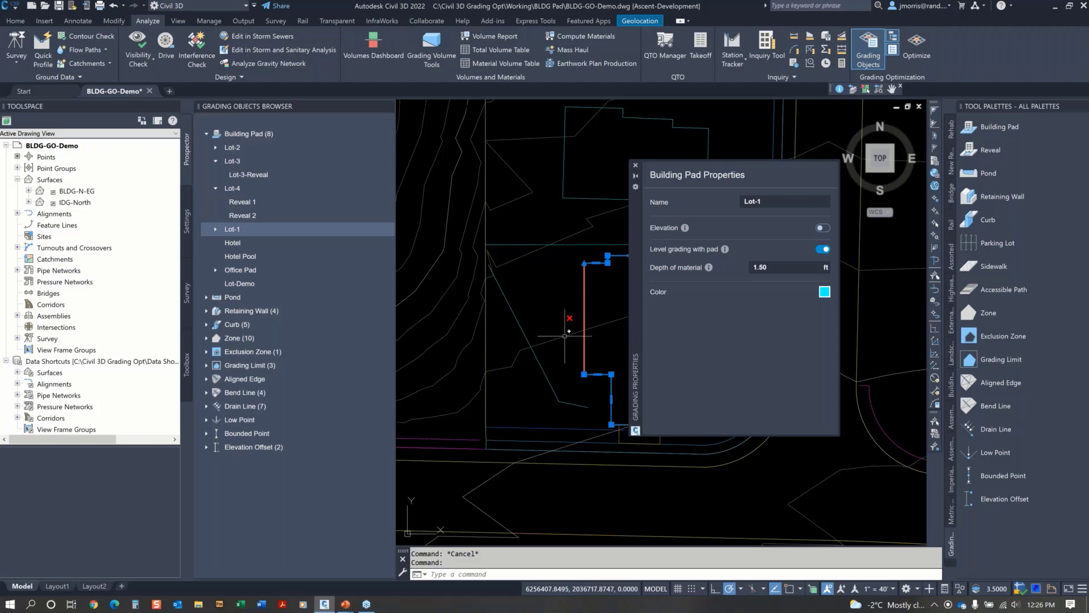
pyautogui.click(254, 202)
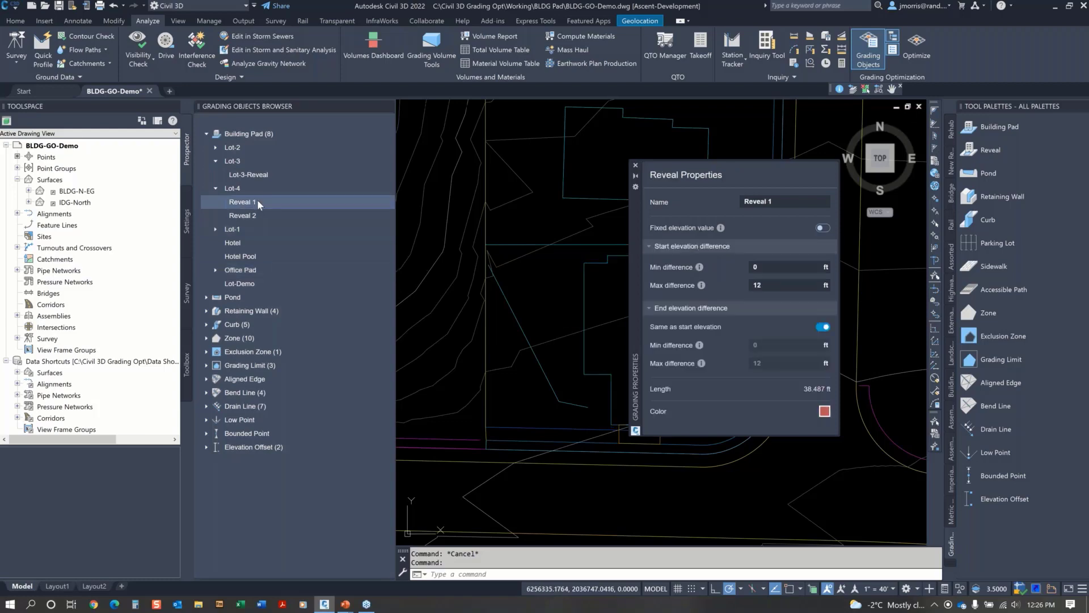
pyautogui.click(771, 284)
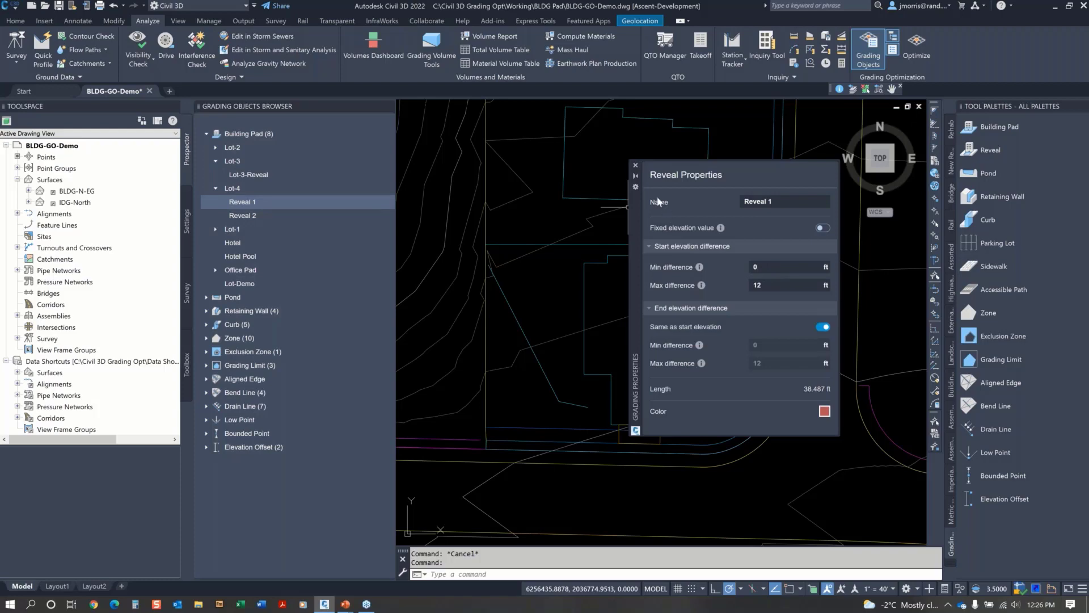
pyautogui.click(635, 165)
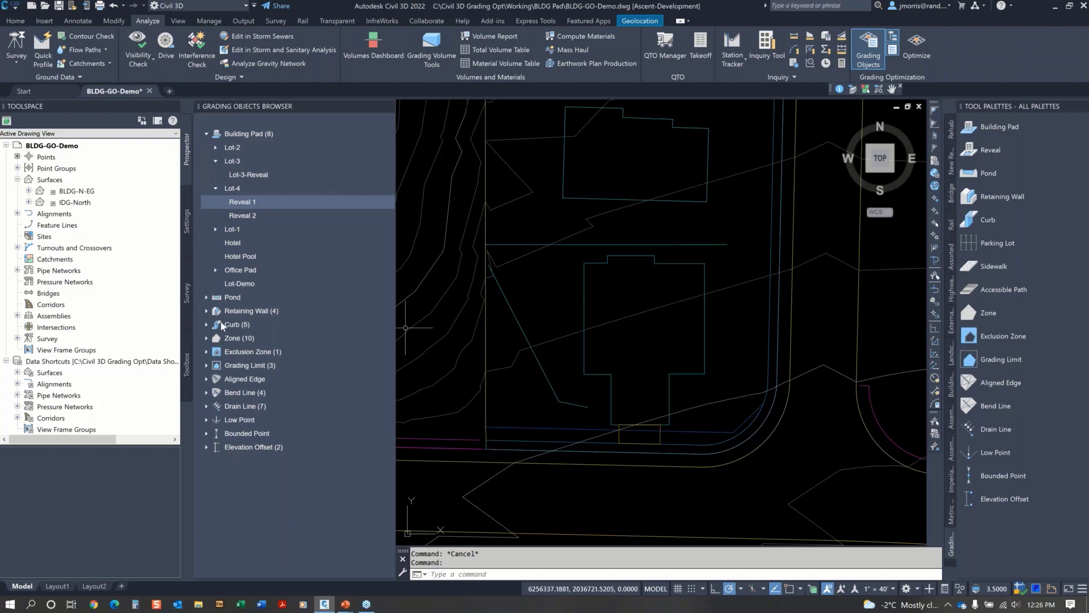
# - Look through the retaining wall and curb objects in the Grading Objects Browser, and collapse both lists
pyautogui.click(206, 311)
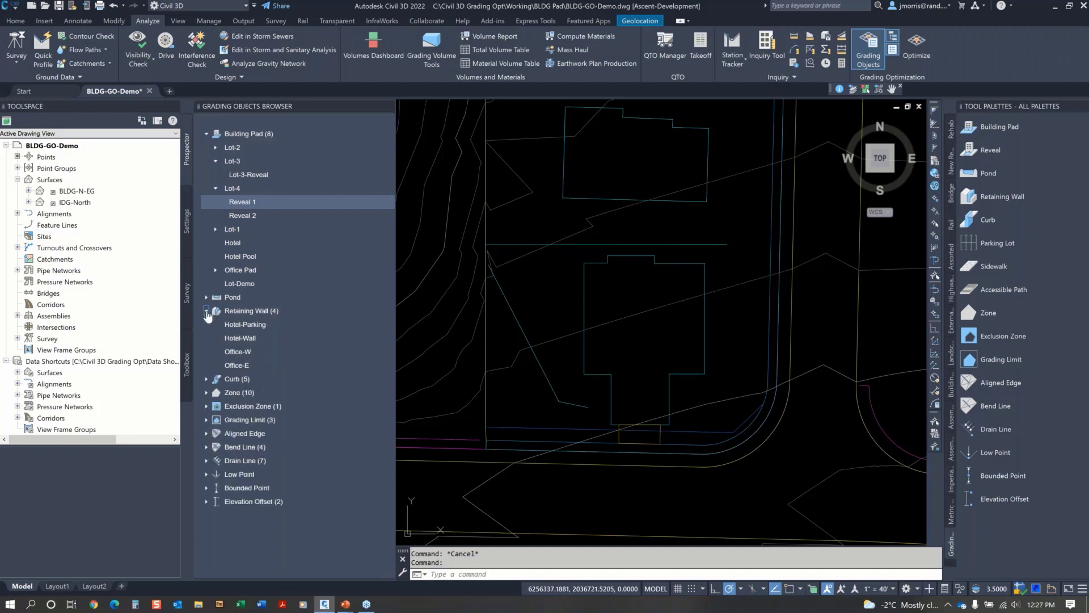
pyautogui.click(206, 379)
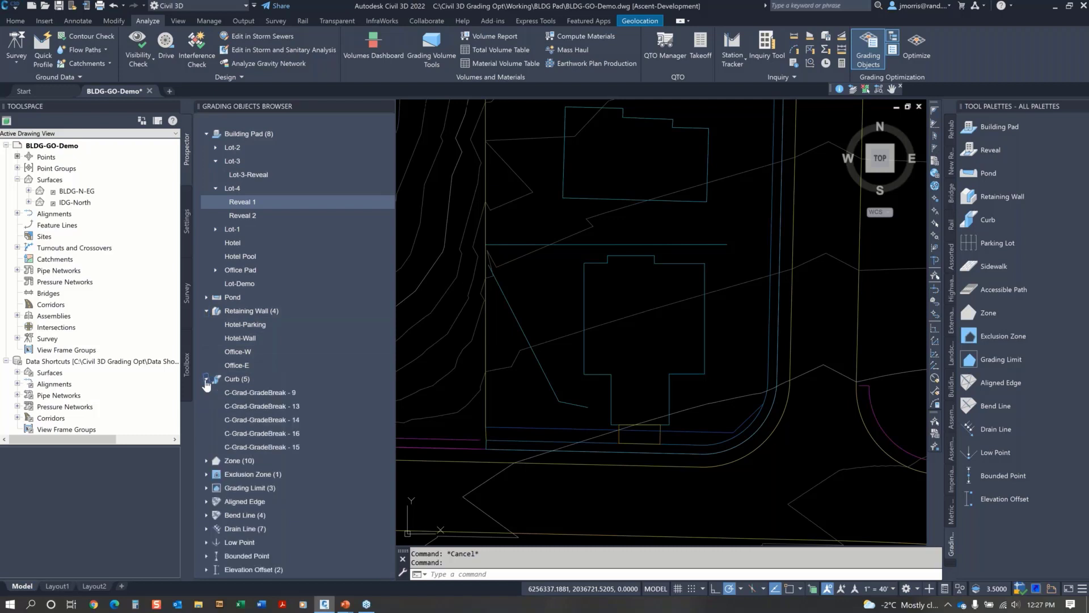
pyautogui.click(206, 379)
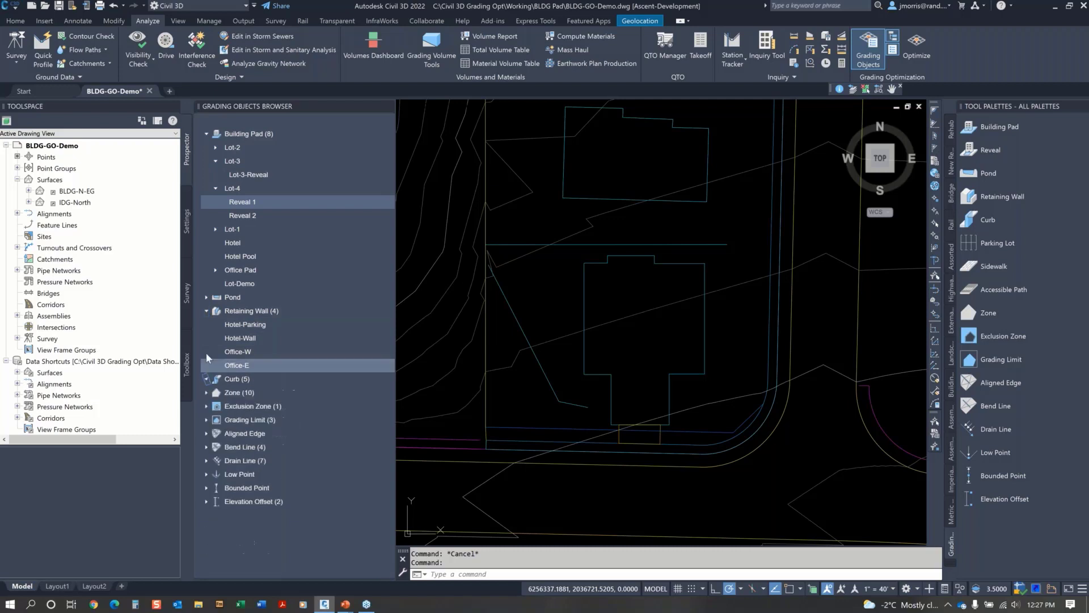
pyautogui.click(206, 311)
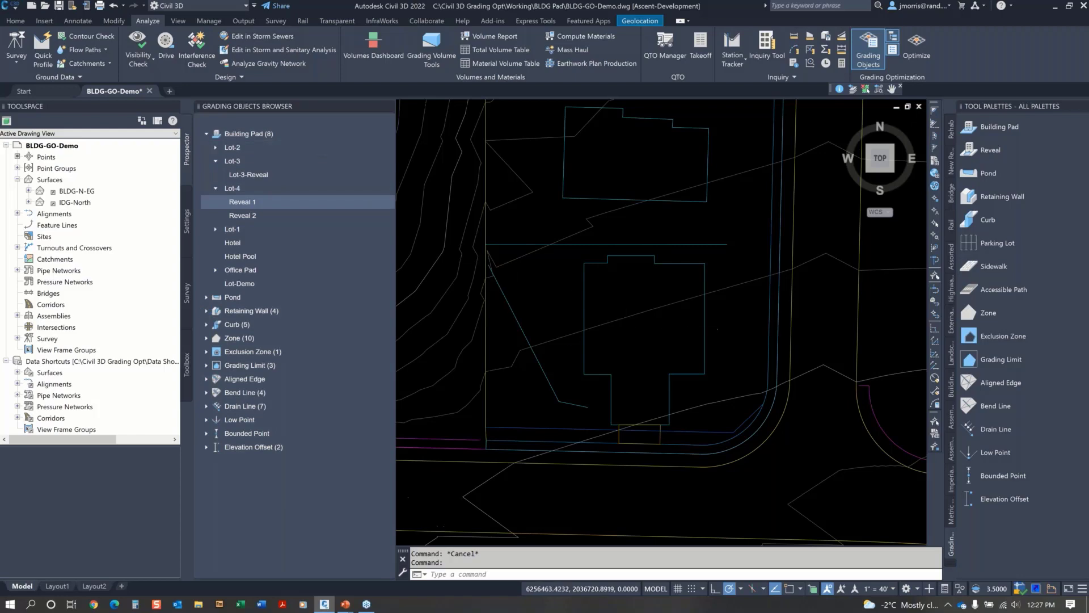
# - Show the Reveal Segment options for the Lot-Demo pad, leave them without adding a segment, and close the pad's properties
pyautogui.scroll(-2, 690, 328)
pyautogui.moveTo(664, 245); pyautogui.dragTo(589, 484, button='middle')
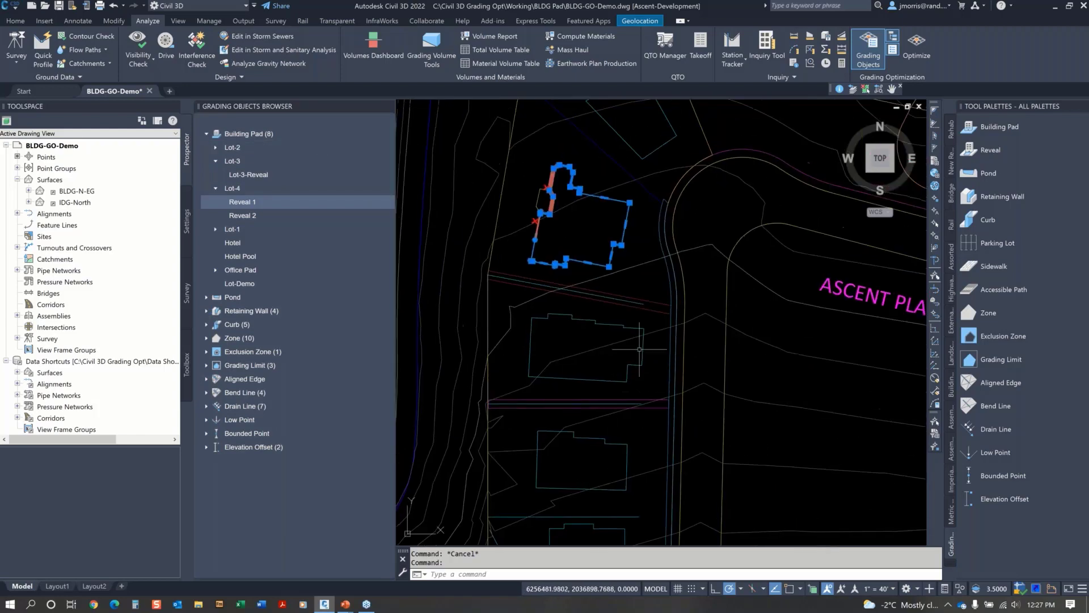
pyautogui.press('Escape')
pyautogui.moveTo(587, 272); pyautogui.dragTo(529, 457, button='middle')
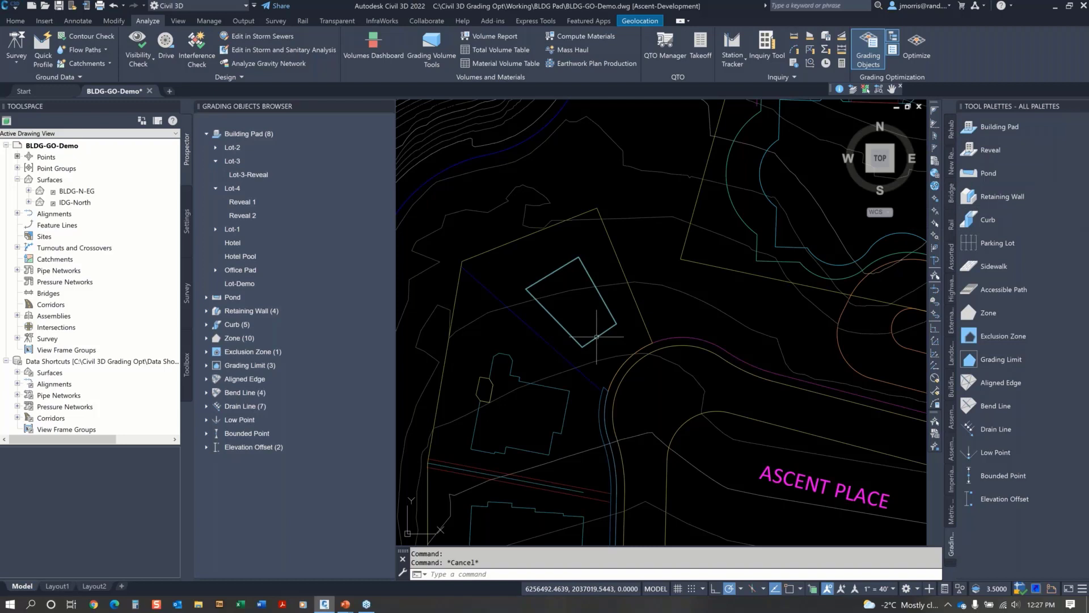
pyautogui.moveTo(596, 337)
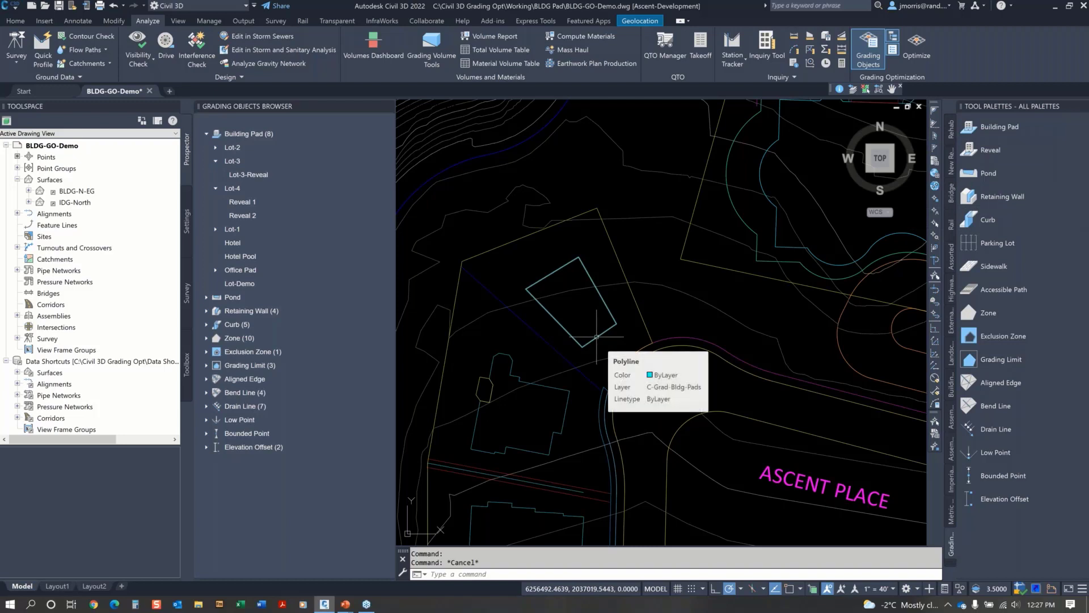
pyautogui.click(596, 337)
pyautogui.rightClick(578, 313)
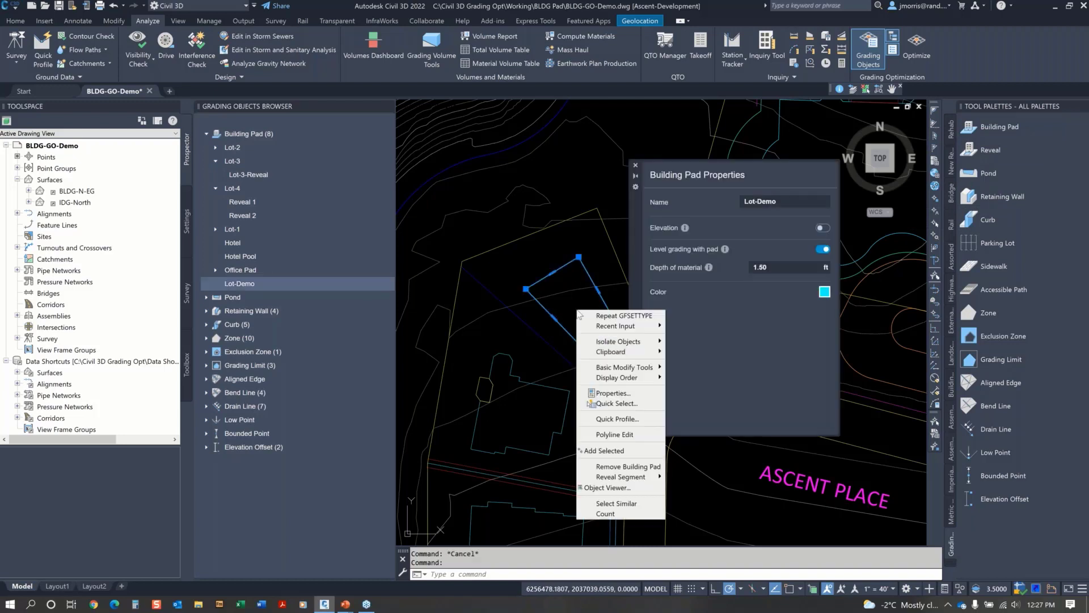
pyautogui.moveTo(642, 477)
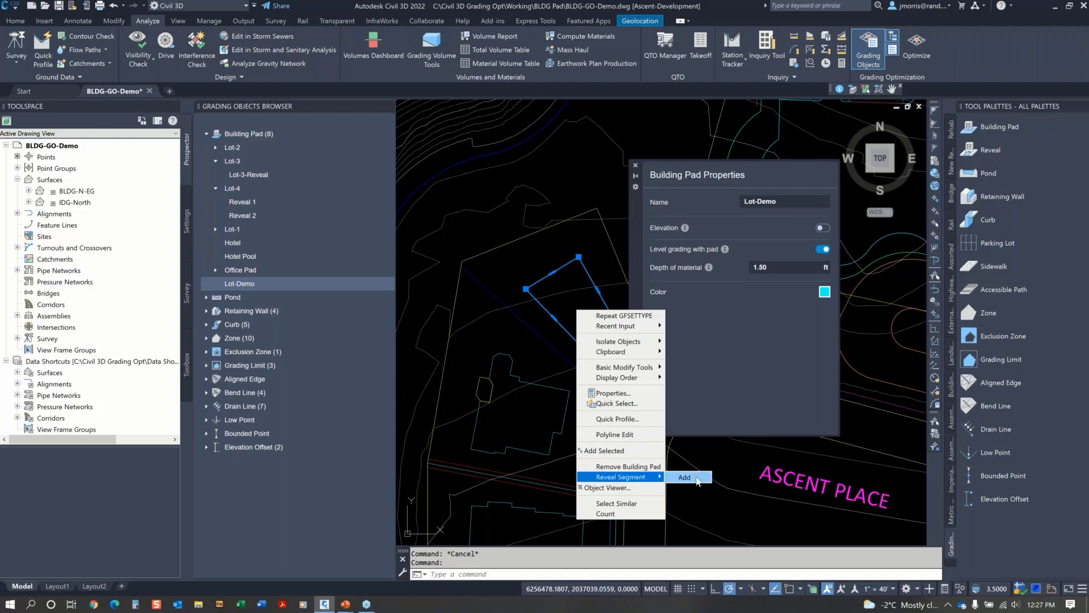
pyautogui.press('Escape')
pyautogui.press('Escape')
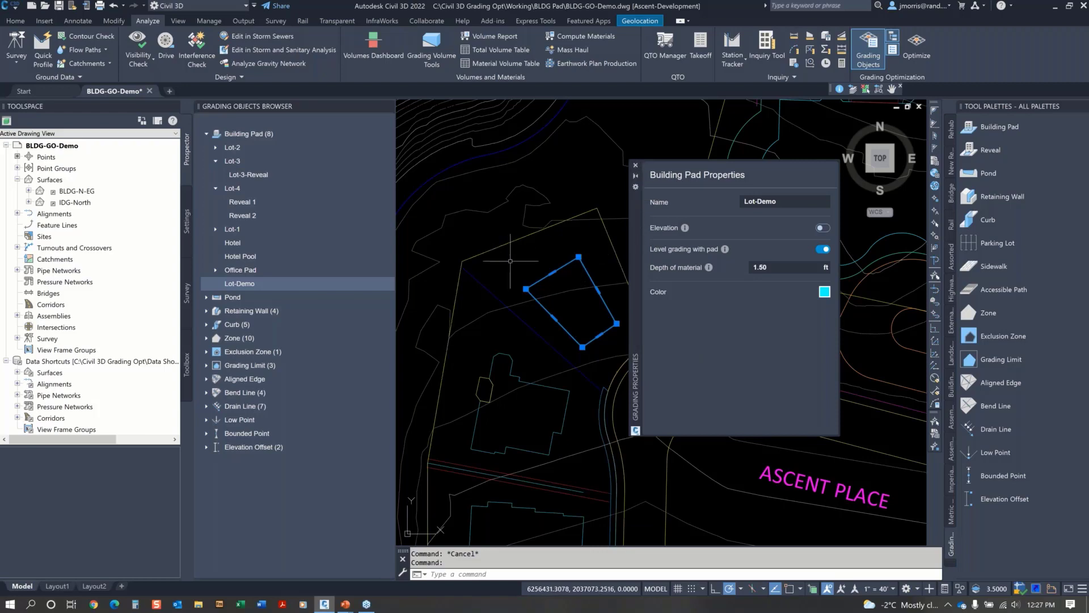
pyautogui.click(635, 168)
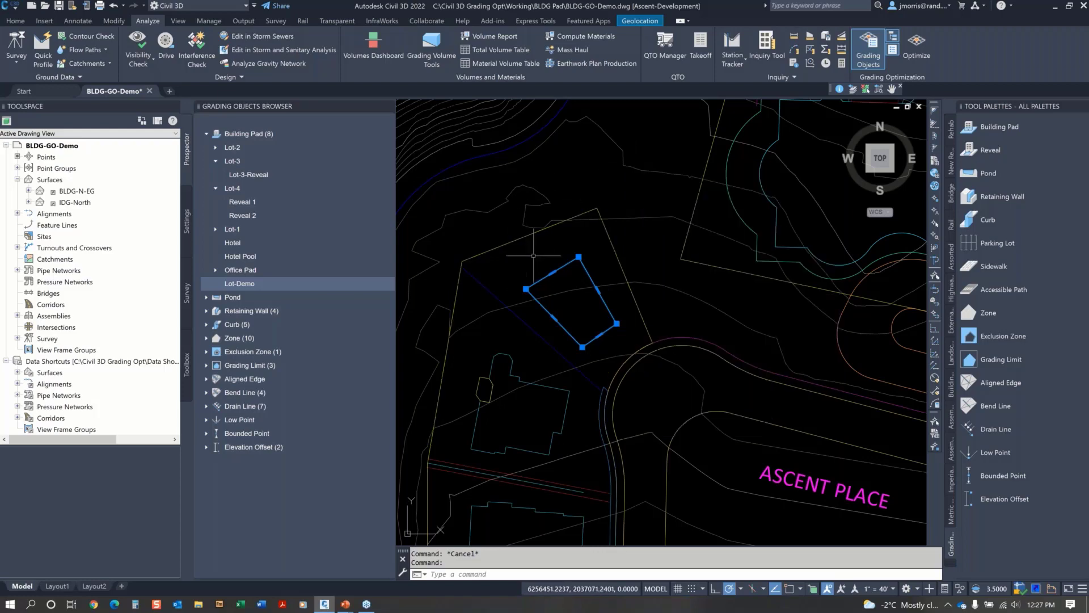
# - Convert the selected Lot-Demo pad outline to a Sidewalk zone
pyautogui.rightClick(574, 327)
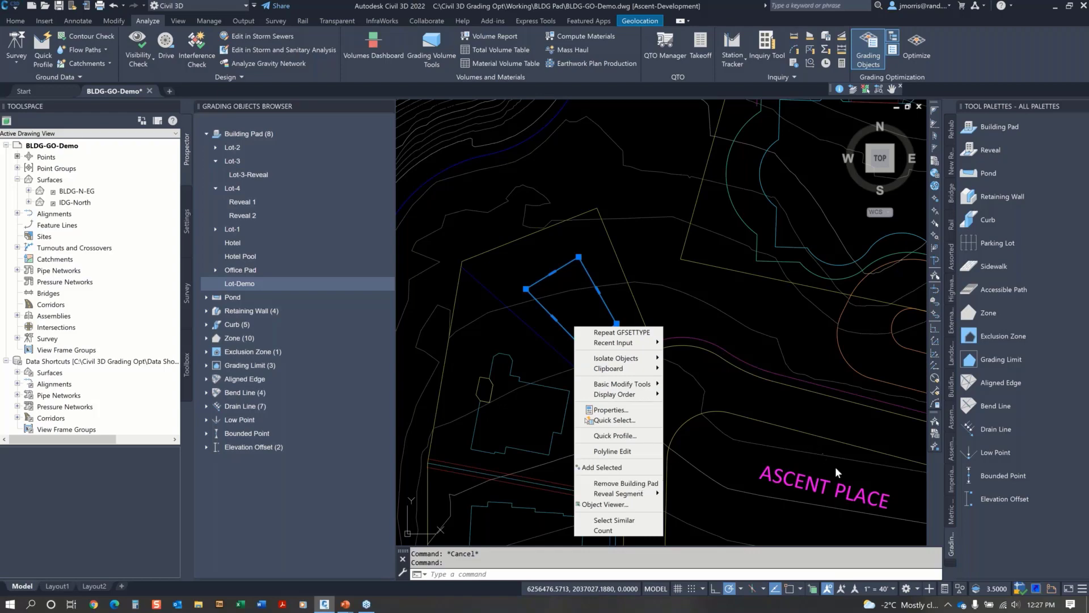
pyautogui.click(823, 485)
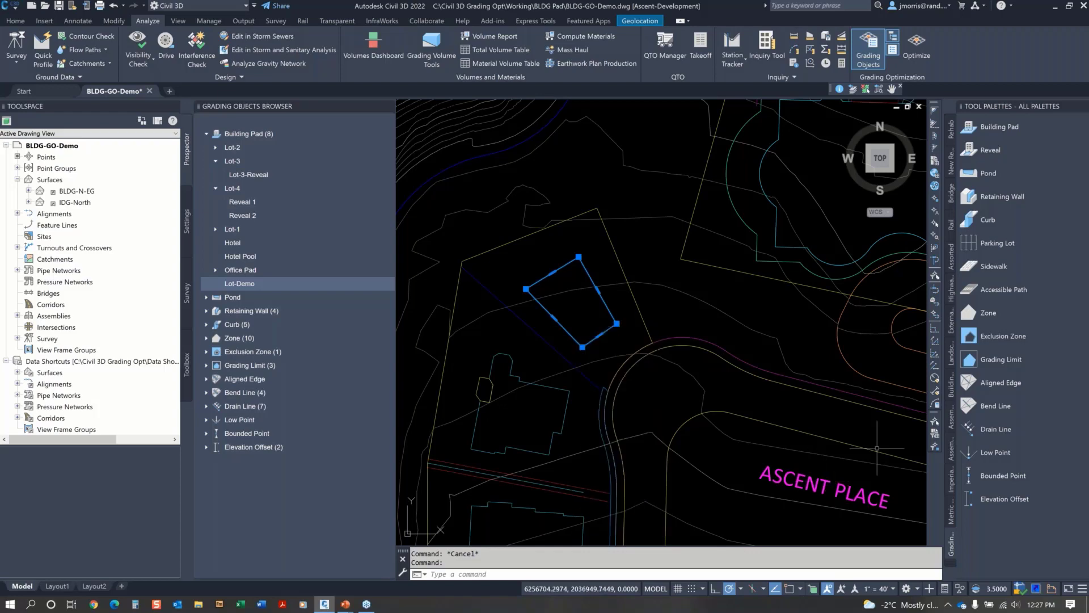
pyautogui.click(974, 270)
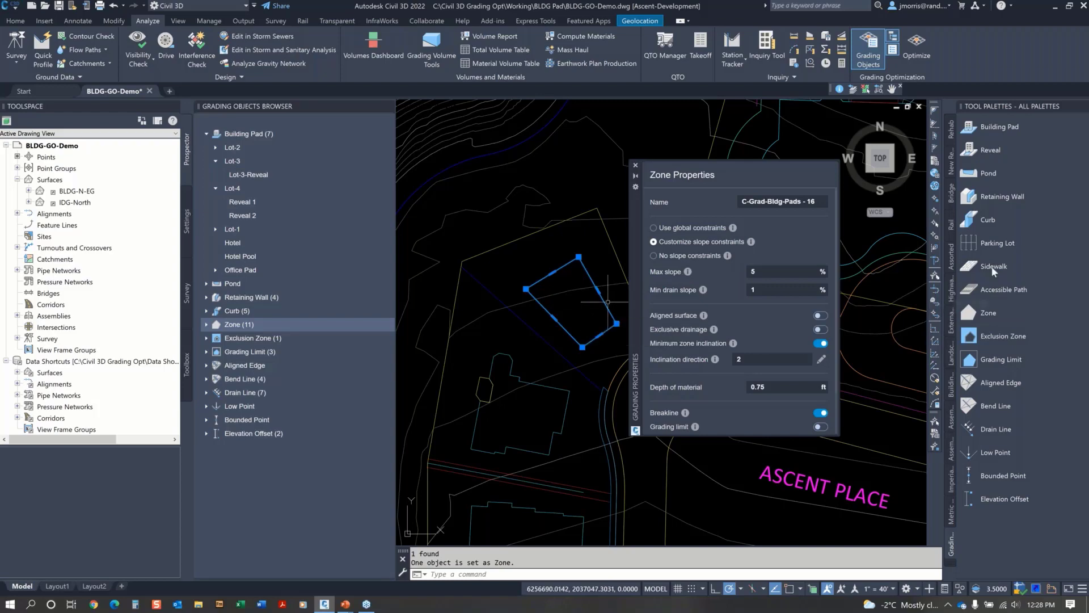
# - Set the selected lot outline as a Building Pad again, name it Lot-demo, and close its properties
pyautogui.click(1000, 126)
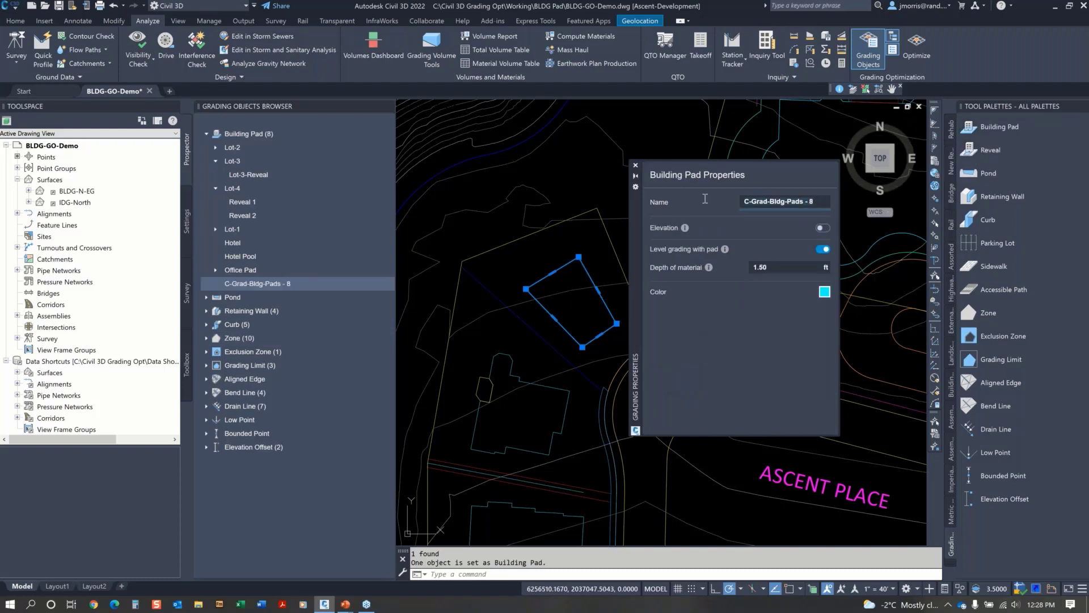
pyautogui.write('Lot-demo')
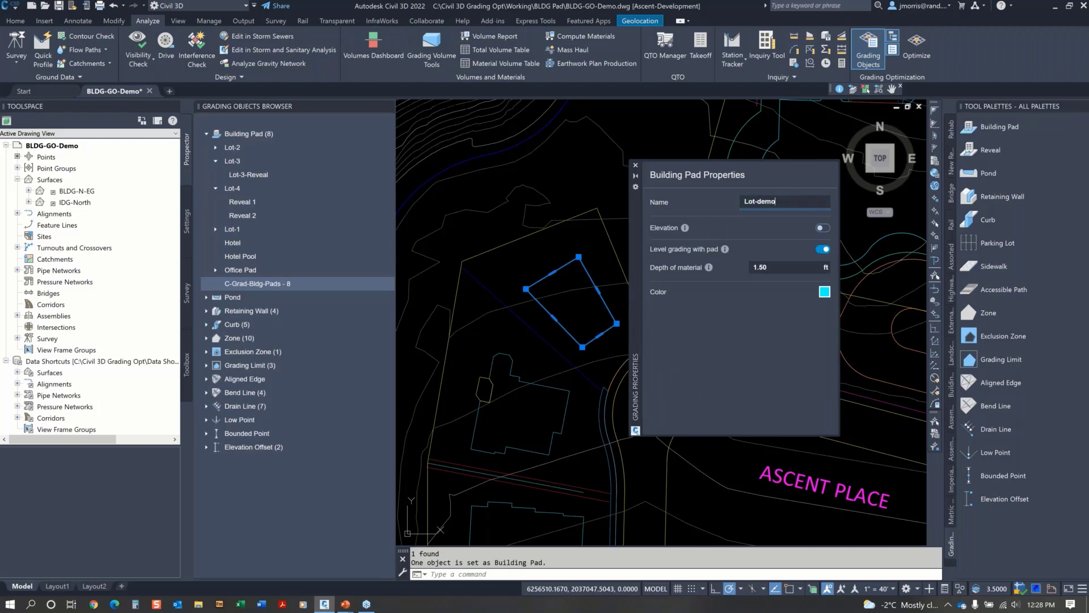
pyautogui.press('Return')
pyautogui.click(502, 224)
pyautogui.press('Escape')
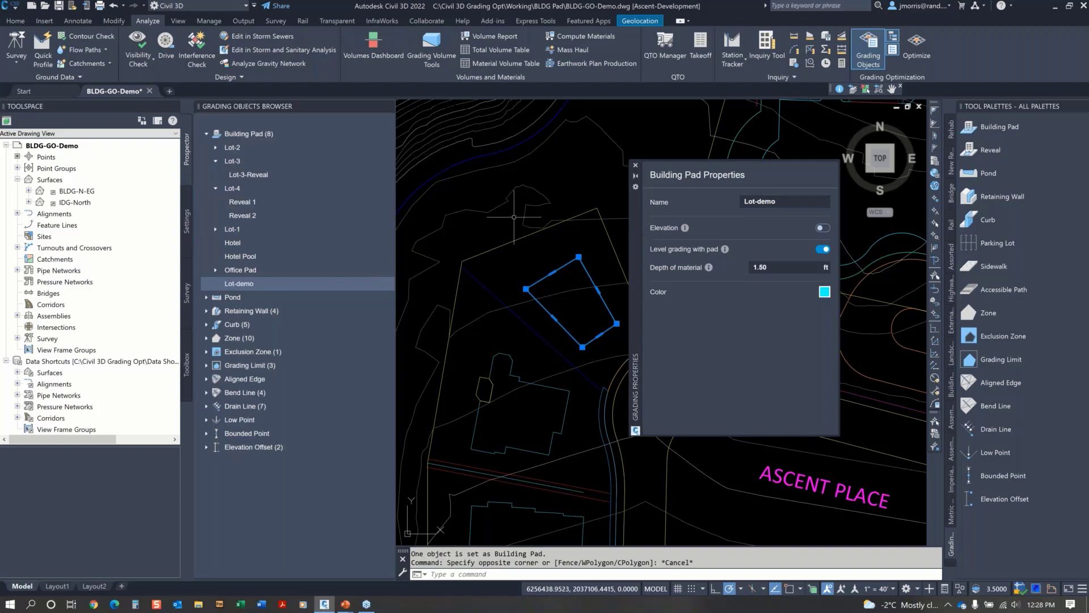
pyautogui.click(636, 165)
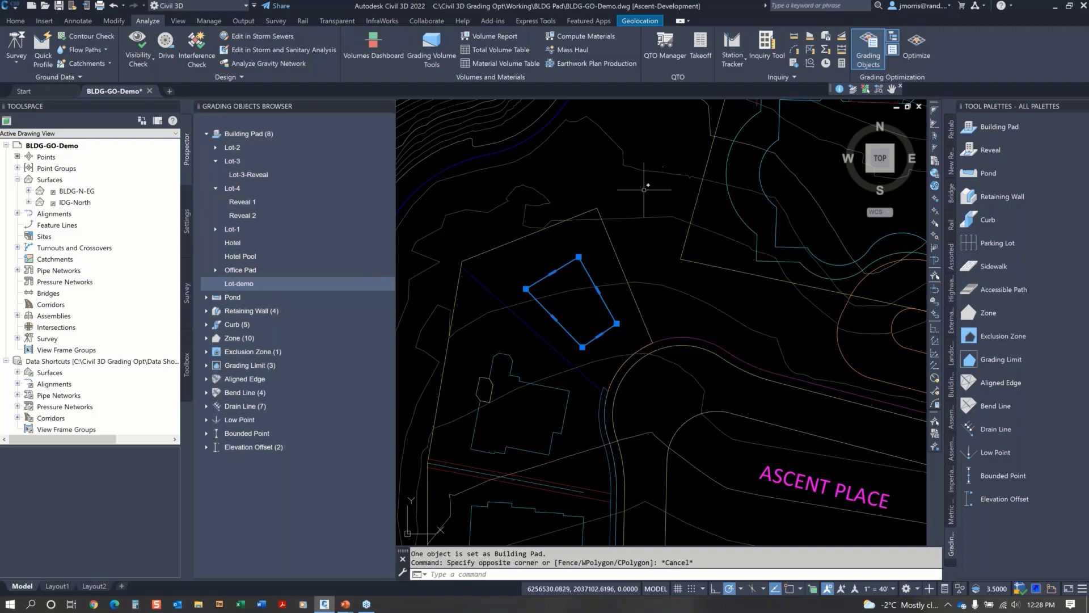
# - Examine the wall height and reverse properties of the curved Hotel-Parking retaining wall, and which side its shaded line marks as higher
pyautogui.scroll(-5, 543, 277)
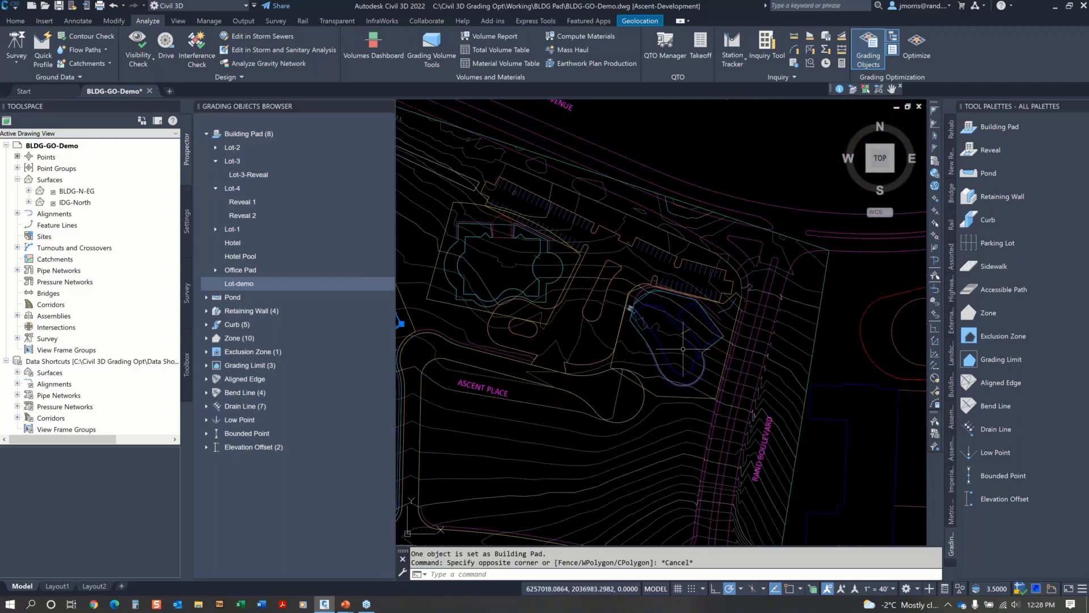
pyautogui.scroll(5, 697, 412)
pyautogui.moveTo(697, 412); pyautogui.dragTo(716, 460, button='middle')
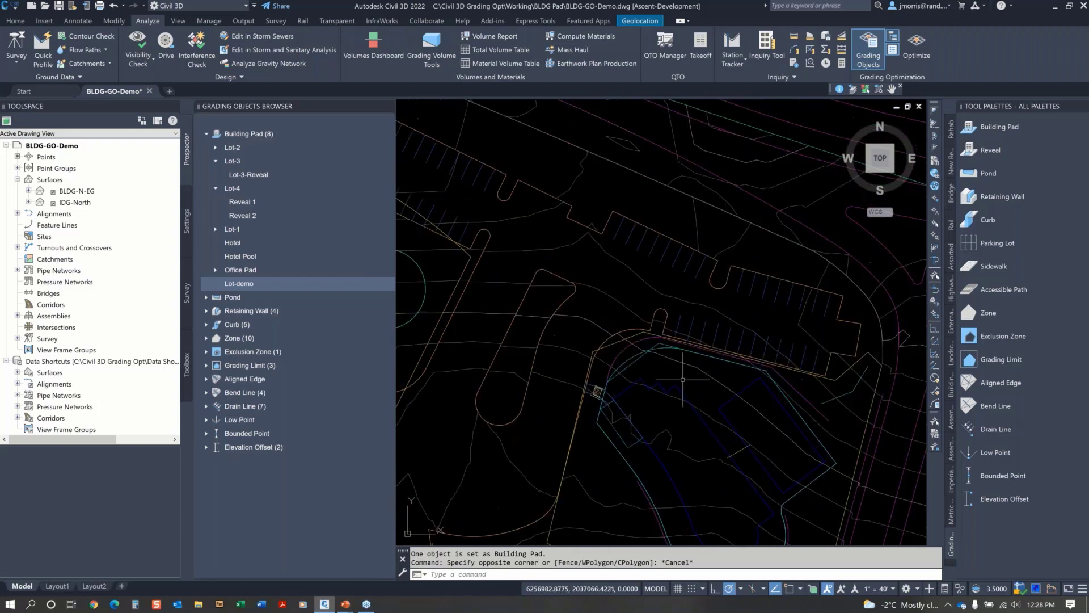
pyautogui.scroll(2, 683, 379)
pyautogui.moveTo(683, 380); pyautogui.dragTo(727, 390, button='middle')
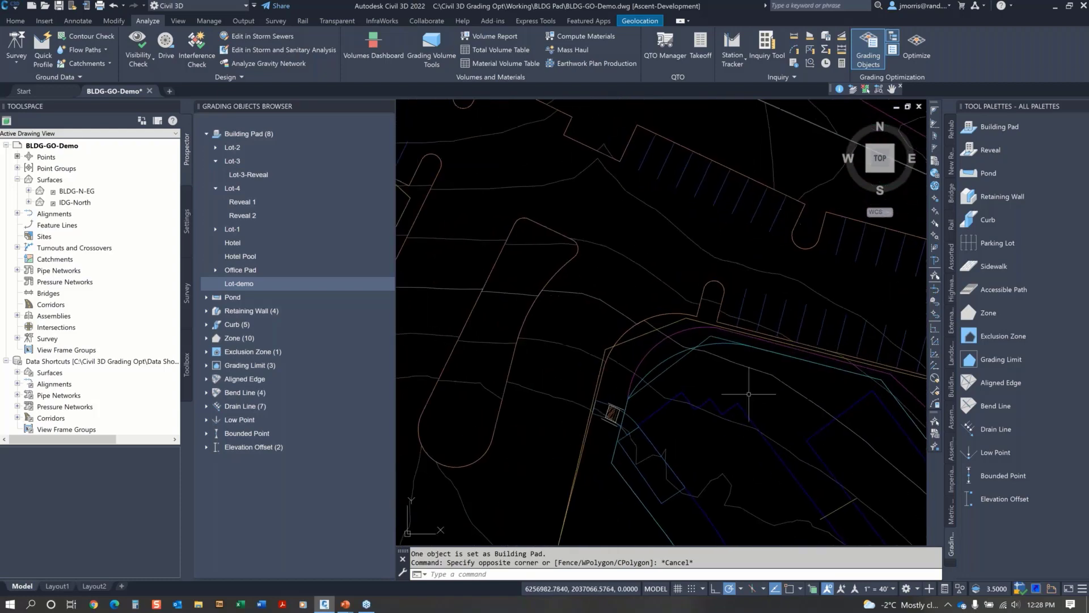
pyautogui.scroll(2, 729, 387)
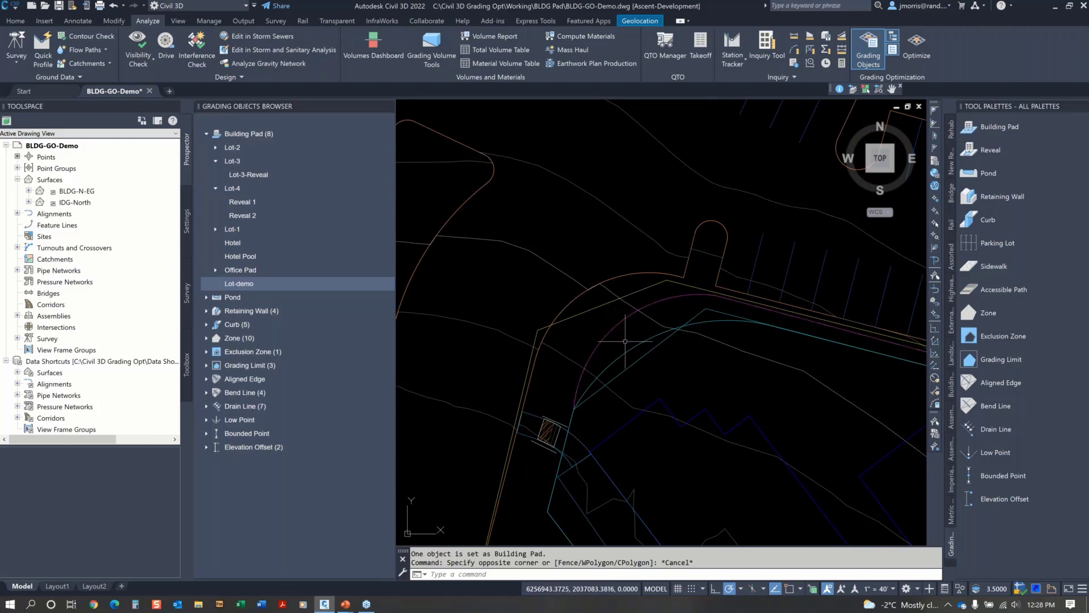
pyautogui.press('Escape')
pyautogui.click(616, 322)
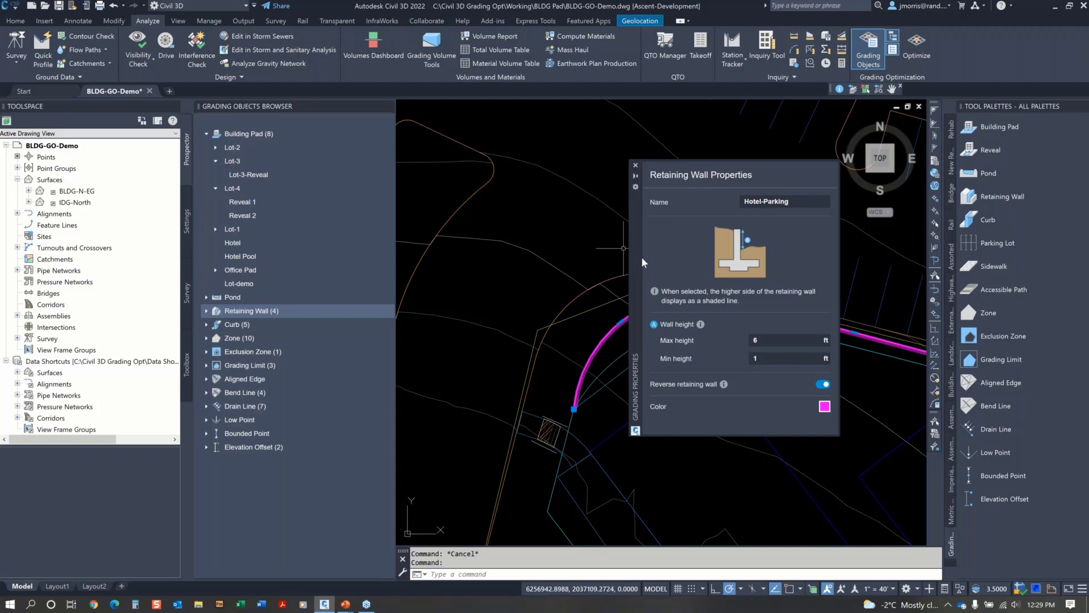
pyautogui.moveTo(639, 255)
pyautogui.mouseDown()
pyautogui.moveTo(535, 178)
pyautogui.moveTo(421, 141)
pyautogui.moveTo(556, 189)
pyautogui.moveTo(734, 280)
pyautogui.moveTo(726, 267)
pyautogui.mouseUp()
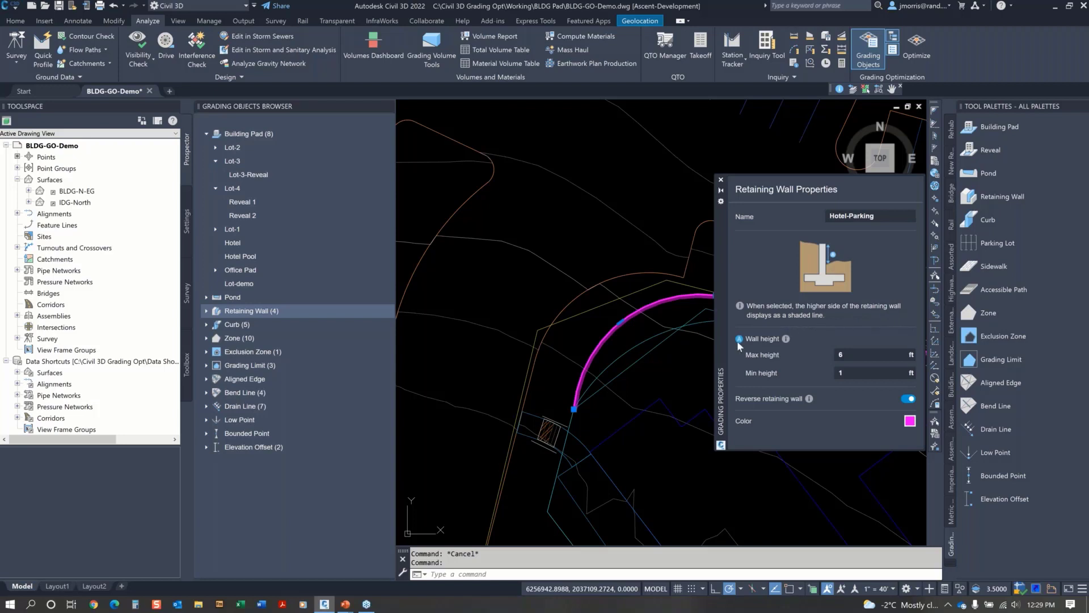
pyautogui.scroll(2, 645, 339)
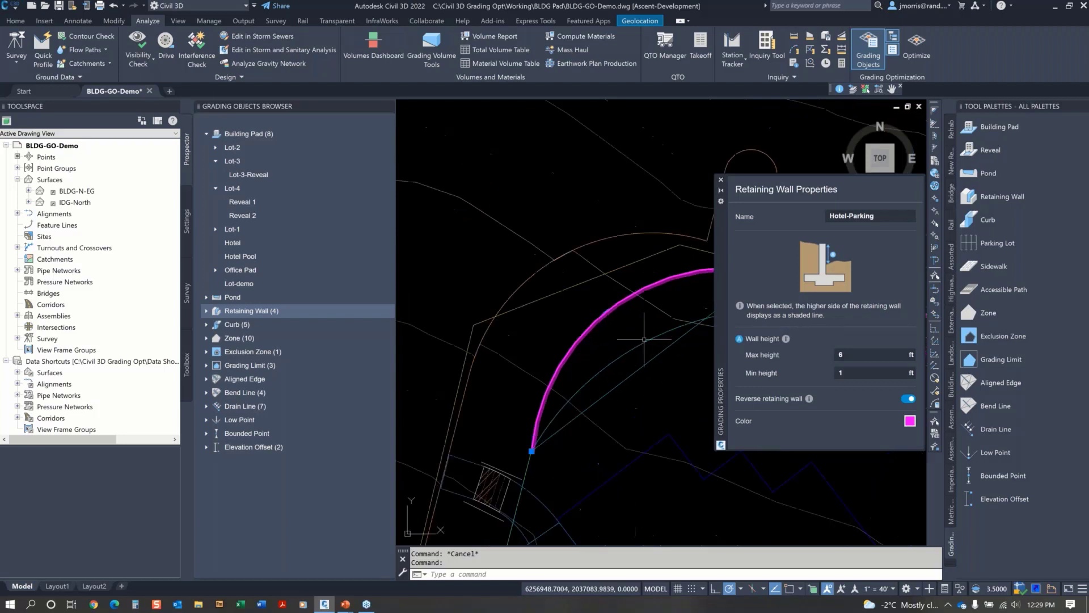
pyautogui.moveTo(593, 335); pyautogui.dragTo(514, 270, button='middle')
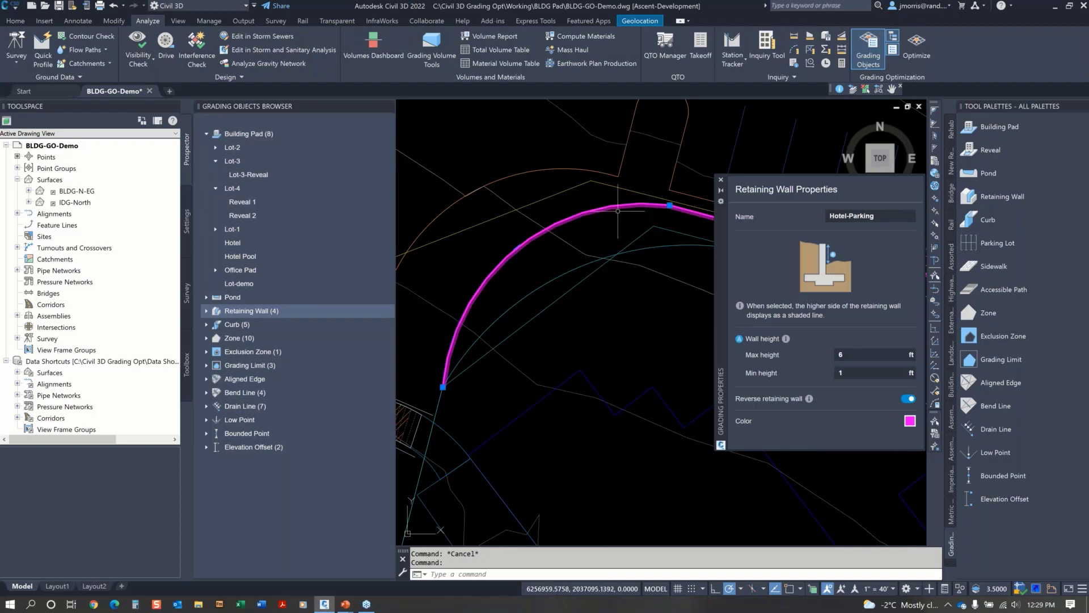
pyautogui.moveTo(618, 216)
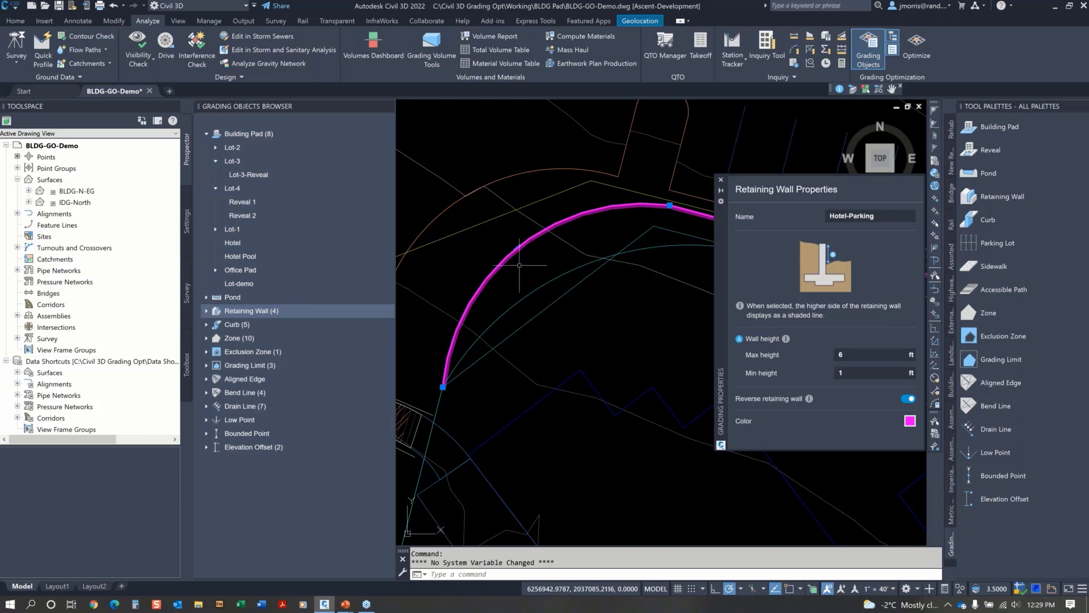
pyautogui.moveTo(534, 278)
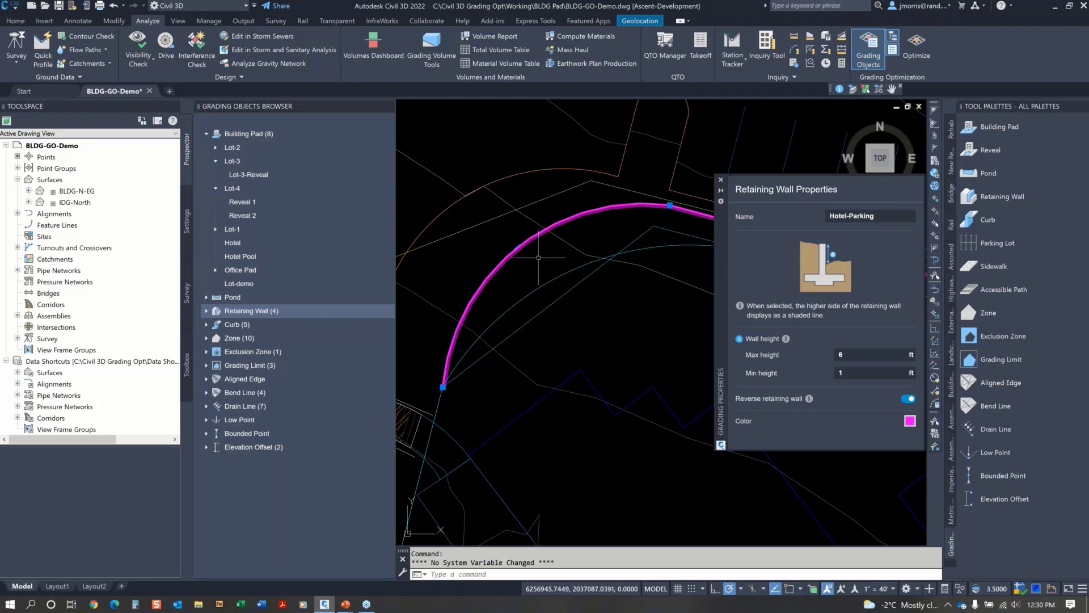
pyautogui.moveTo(538, 257)
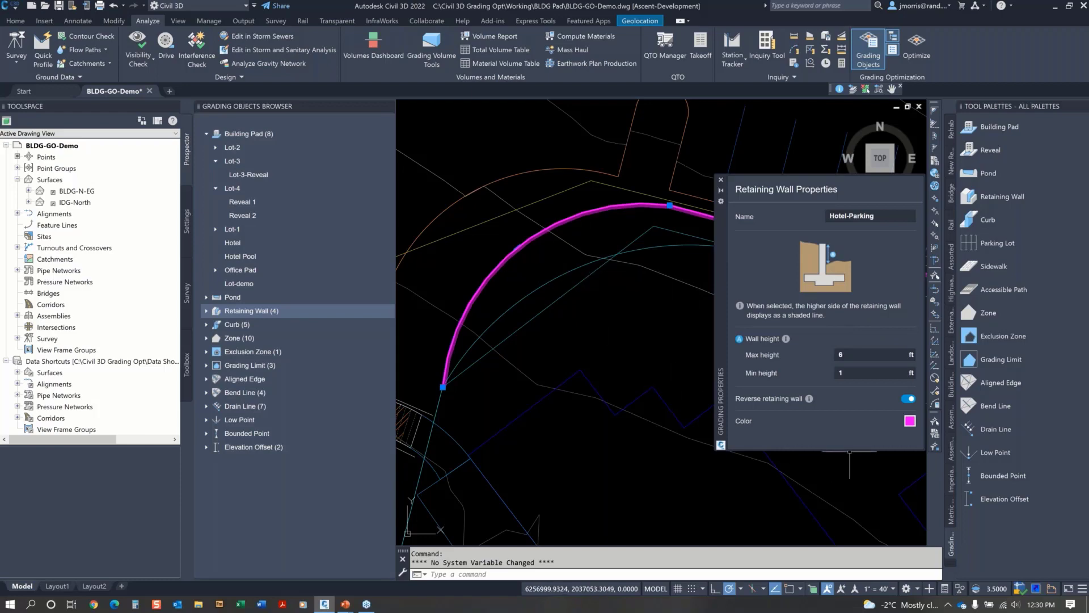
# - Switch Reverse retaining wall off and on again to compare the shaded side of the Hotel-Parking wall, and deselect the wall
pyautogui.click(906, 399)
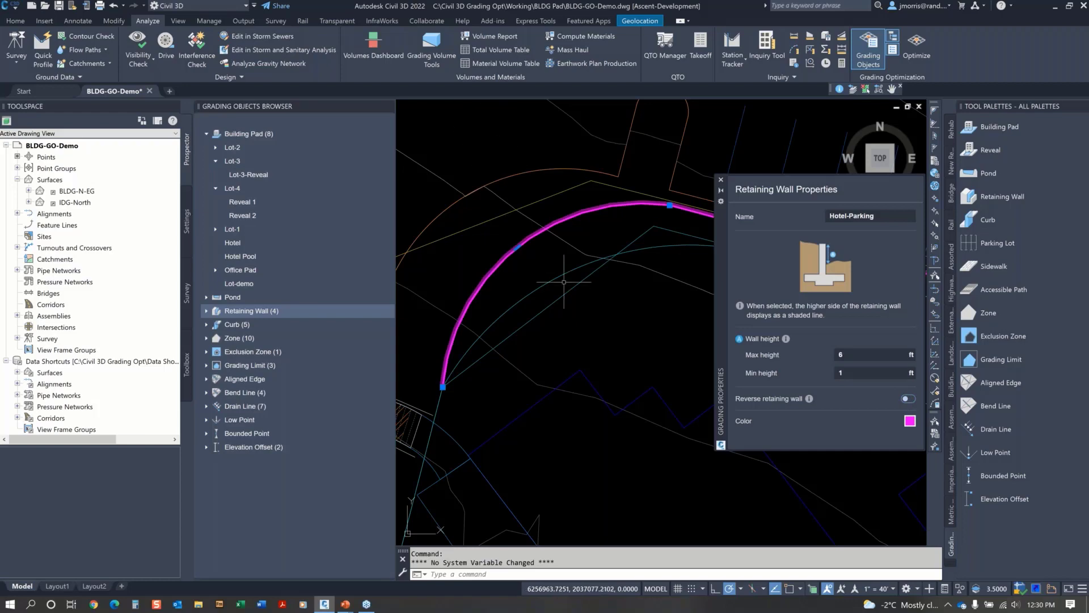
pyautogui.click(911, 399)
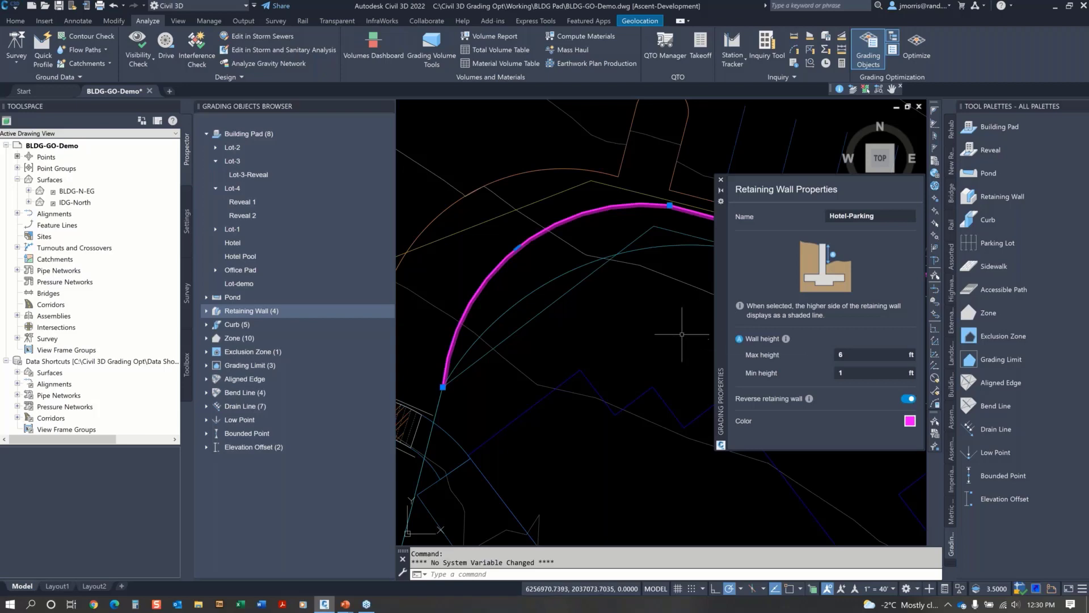
pyautogui.moveTo(682, 334)
pyautogui.press('Escape')
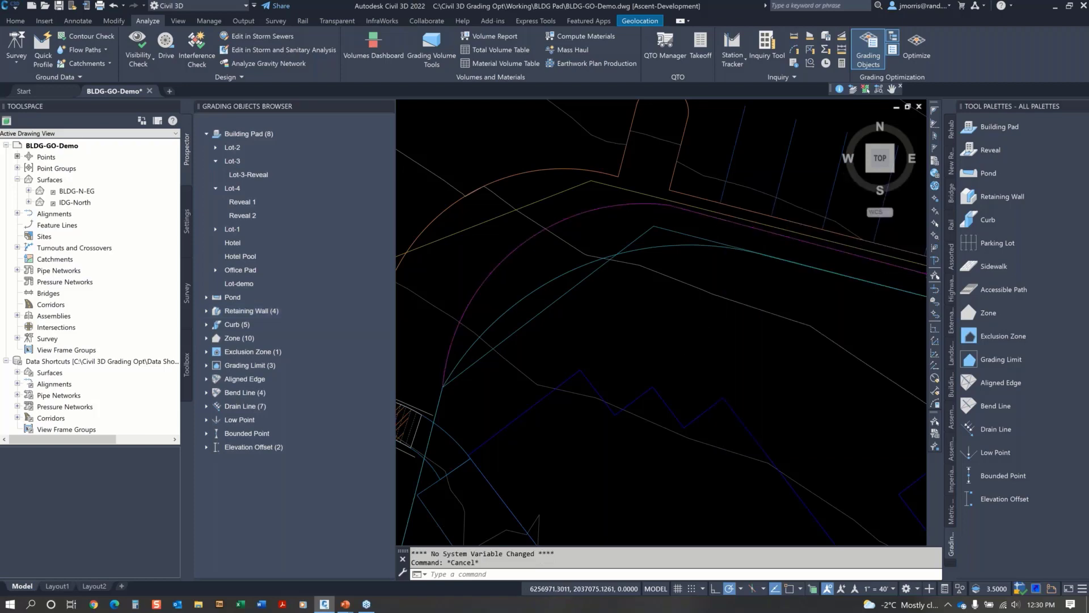
# - Examine the fixed elevation offset properties of the short Office-Offset line crossing the circular corner of the office pad, checking both its ends
pyautogui.scroll(-2, 698, 338)
pyautogui.moveTo(710, 349); pyautogui.dragTo(685, 250, button='middle')
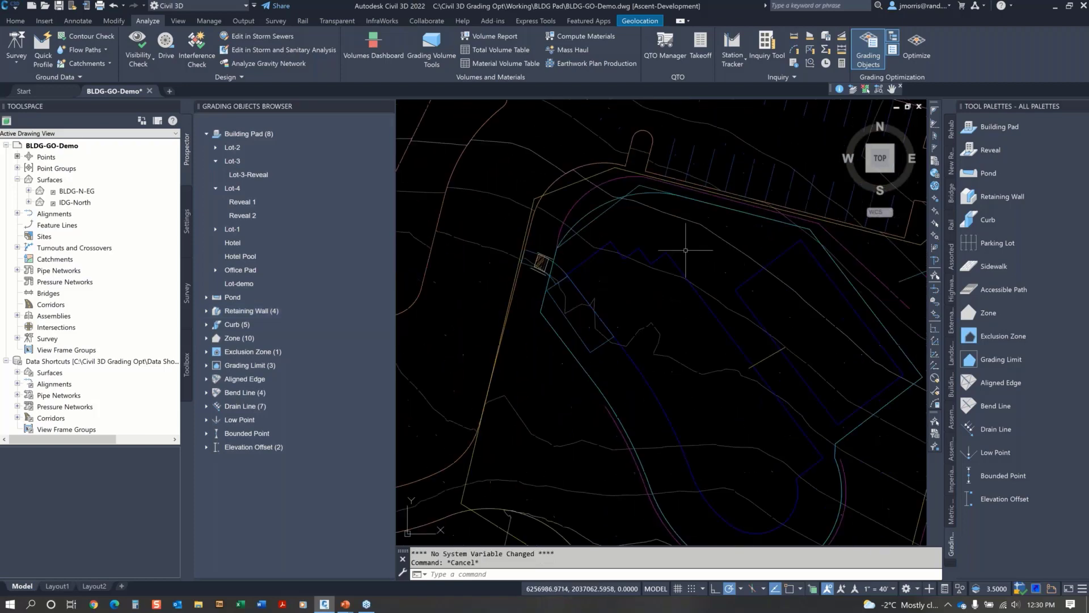
pyautogui.scroll(-2, 697, 325)
pyautogui.moveTo(697, 332)
pyautogui.mouseDown(button='middle')
pyautogui.moveTo(800, 457)
pyautogui.moveTo(878, 505)
pyautogui.moveTo(912, 509)
pyautogui.mouseUp(button='middle')
pyautogui.scroll(3, 661, 360)
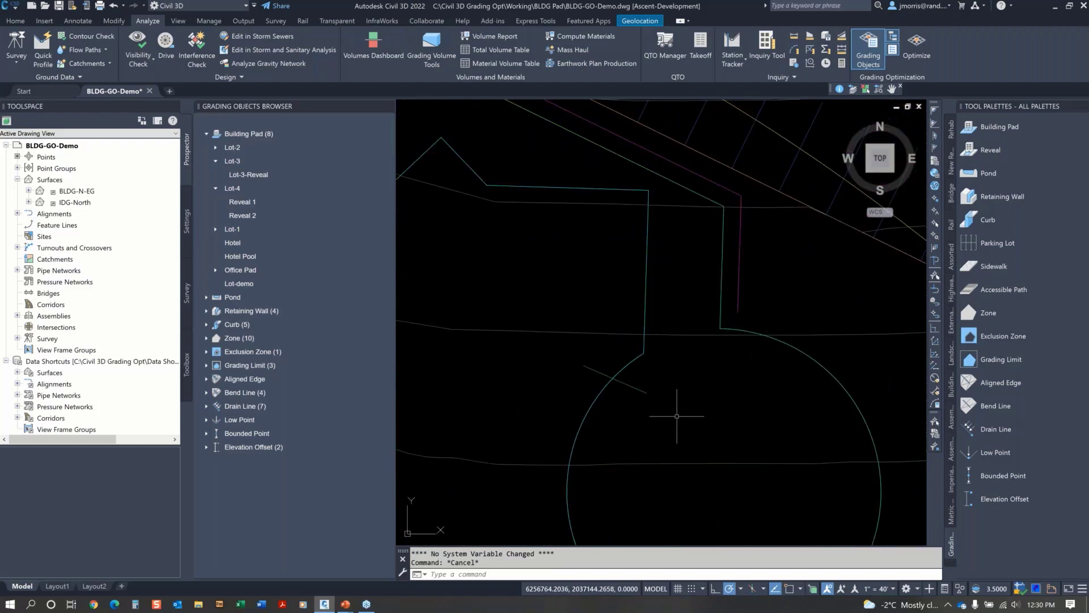
pyautogui.scroll(2, 673, 401)
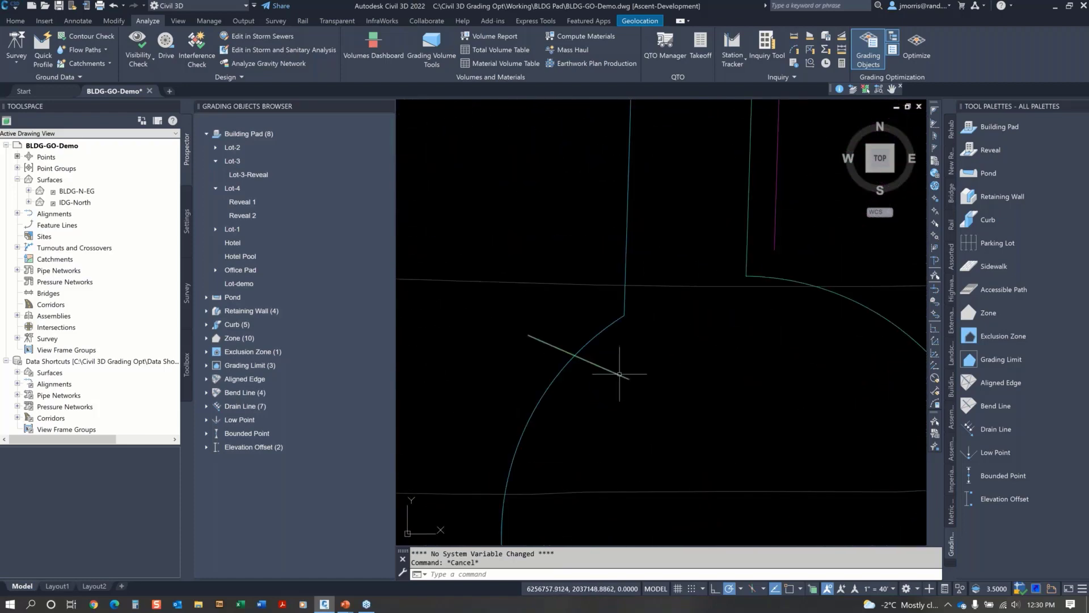
pyautogui.click(616, 373)
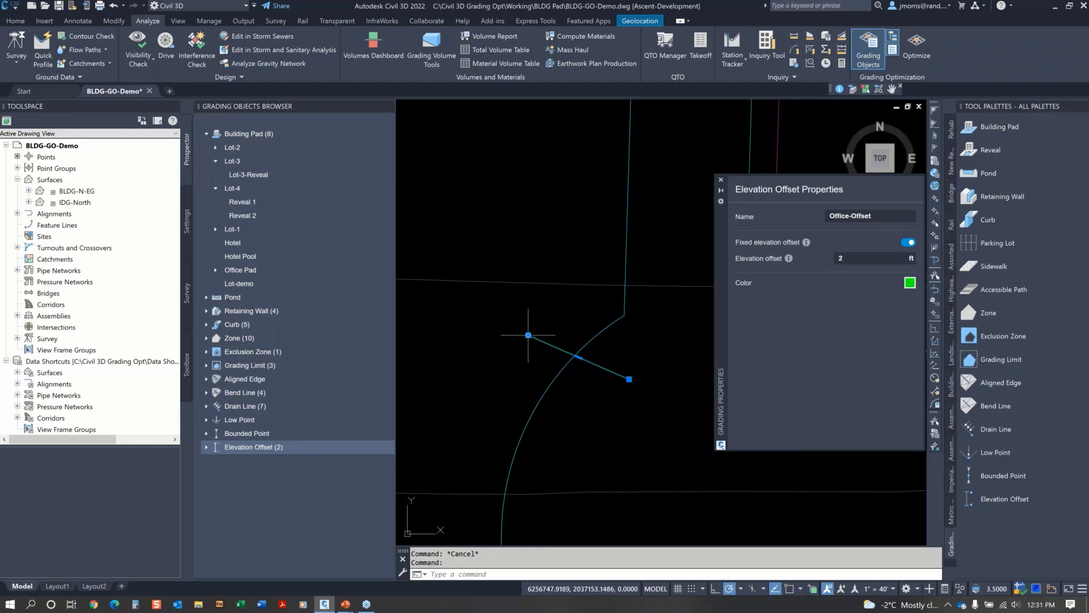
pyautogui.moveTo(528, 336)
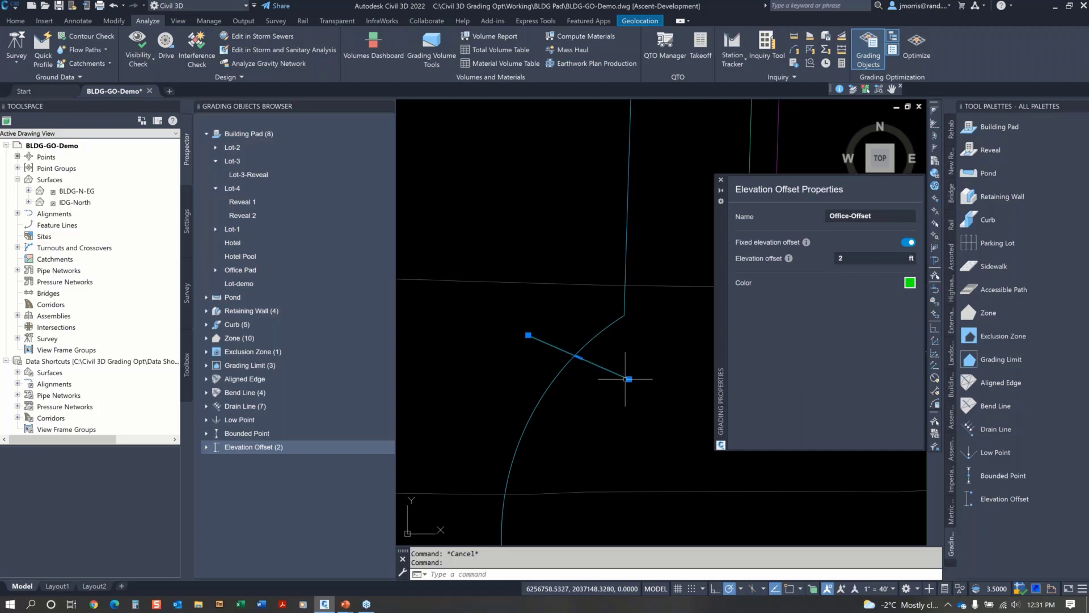
pyautogui.moveTo(629, 379)
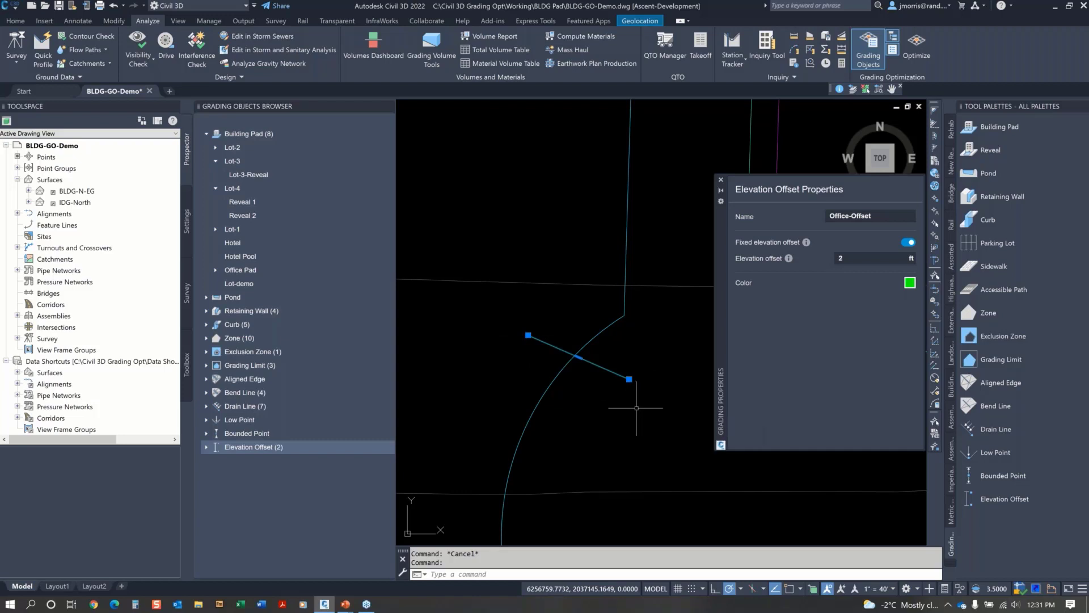
pyautogui.moveTo(629, 407)
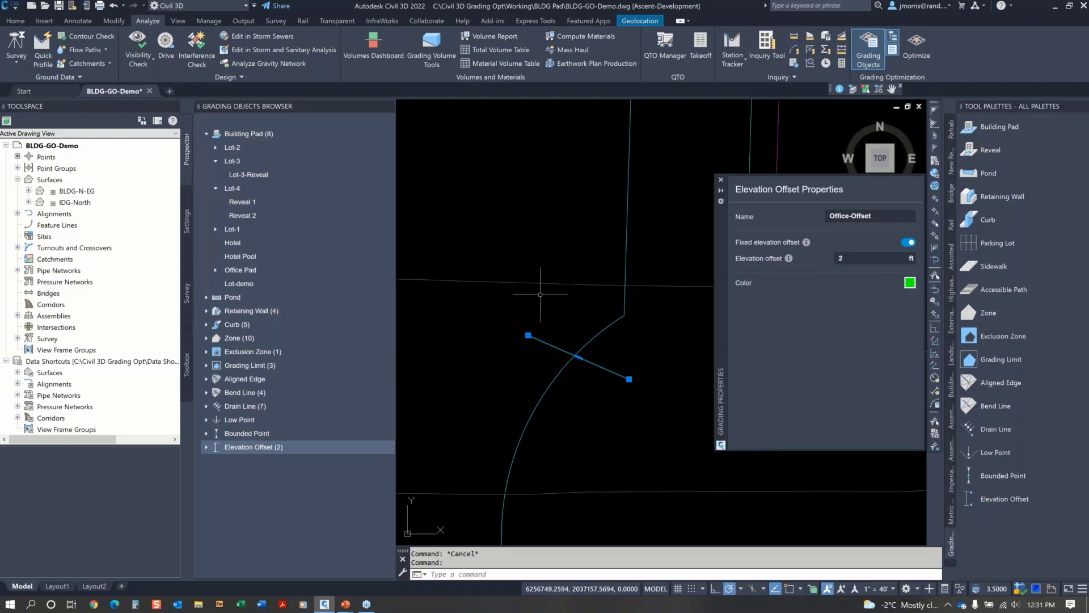
pyautogui.moveTo(539, 294)
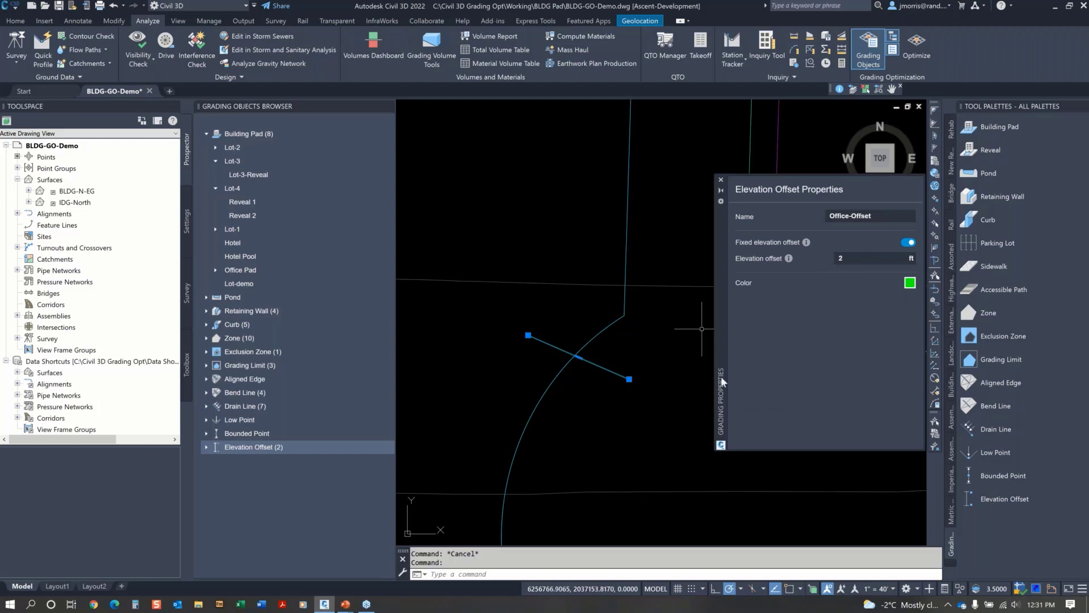
# - Deselect the elevation offset line, view the properties of the Office-W retaining wall beside the office pad, and deselect the wall
pyautogui.scroll(-2, 645, 447)
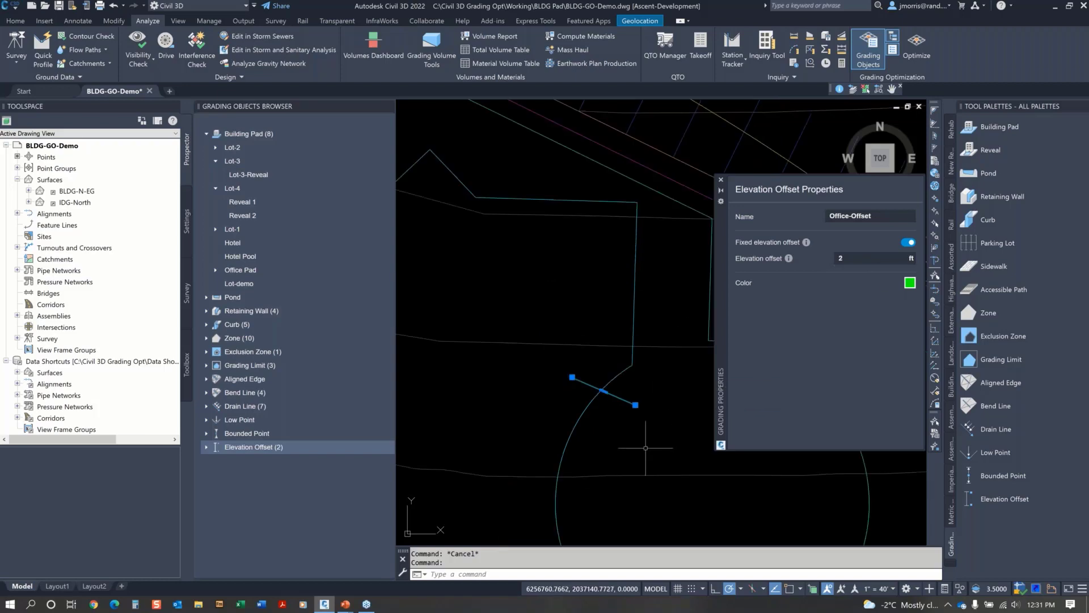
pyautogui.scroll(-4, 646, 448)
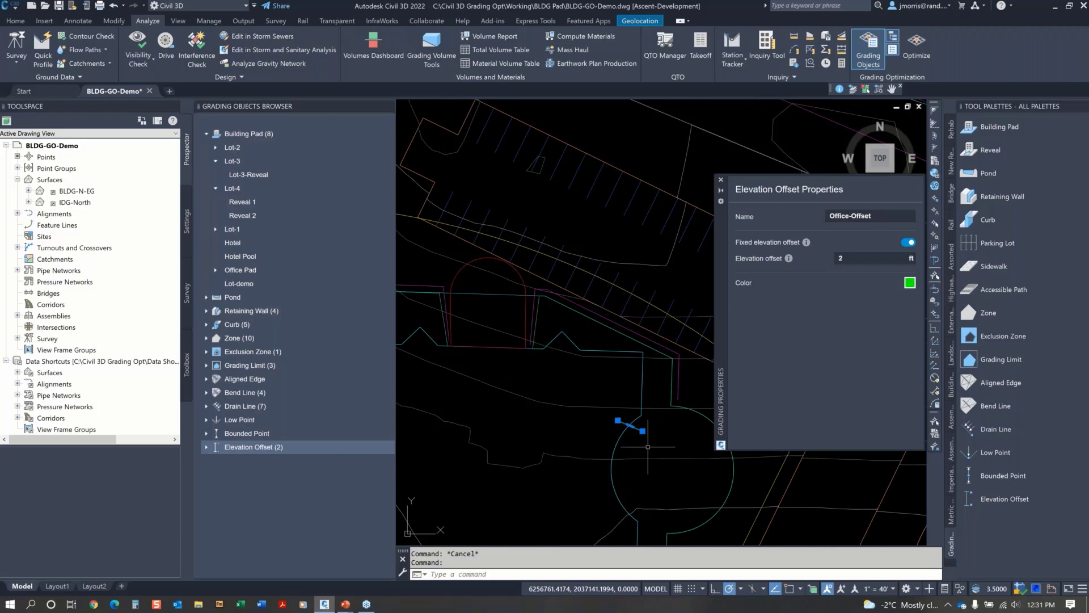
pyautogui.scroll(-2, 648, 447)
pyautogui.moveTo(613, 428)
pyautogui.mouseDown(button='middle')
pyautogui.moveTo(607, 415)
pyautogui.moveTo(623, 414)
pyautogui.mouseUp(button='middle')
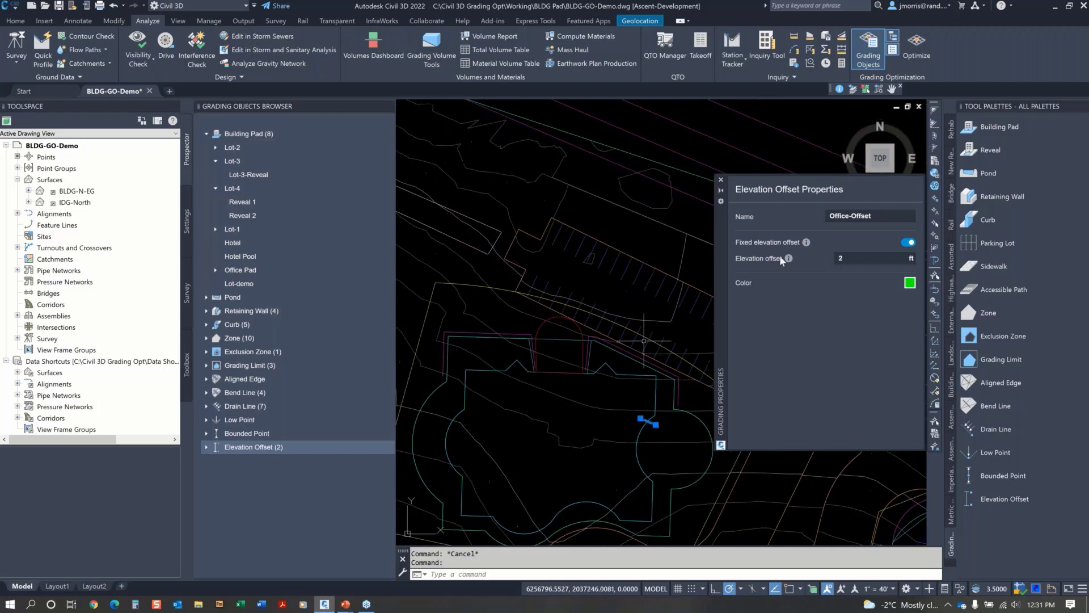
pyautogui.press('Escape')
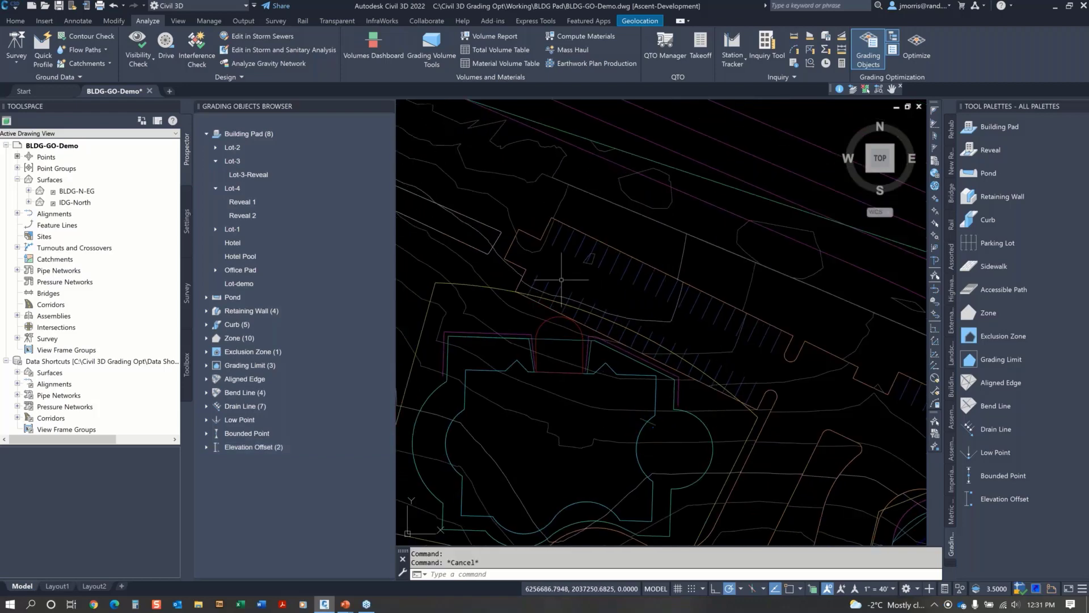
pyautogui.click(513, 334)
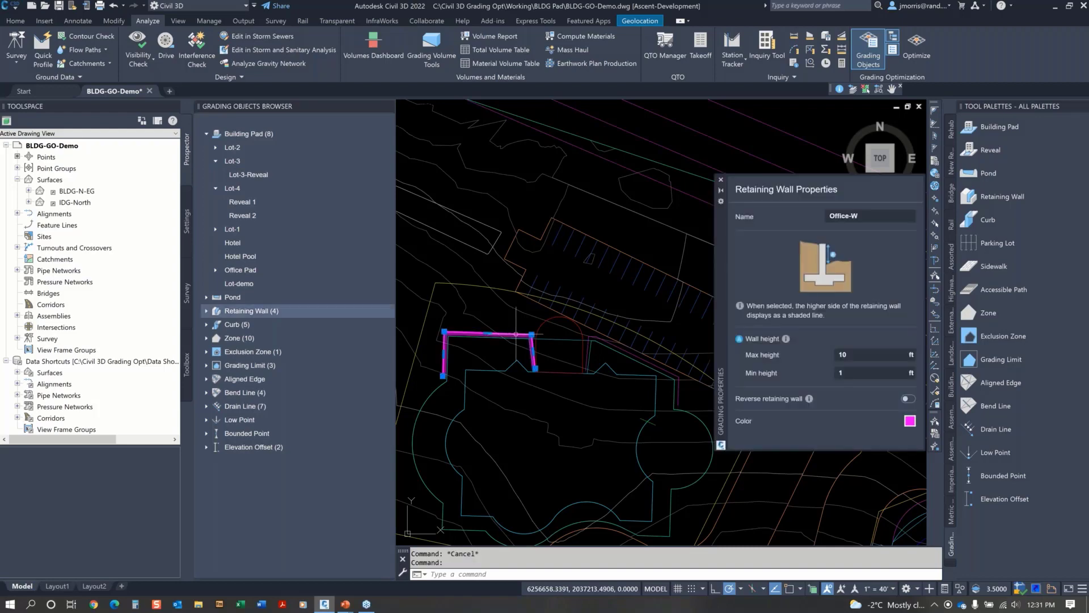
pyautogui.press('Escape')
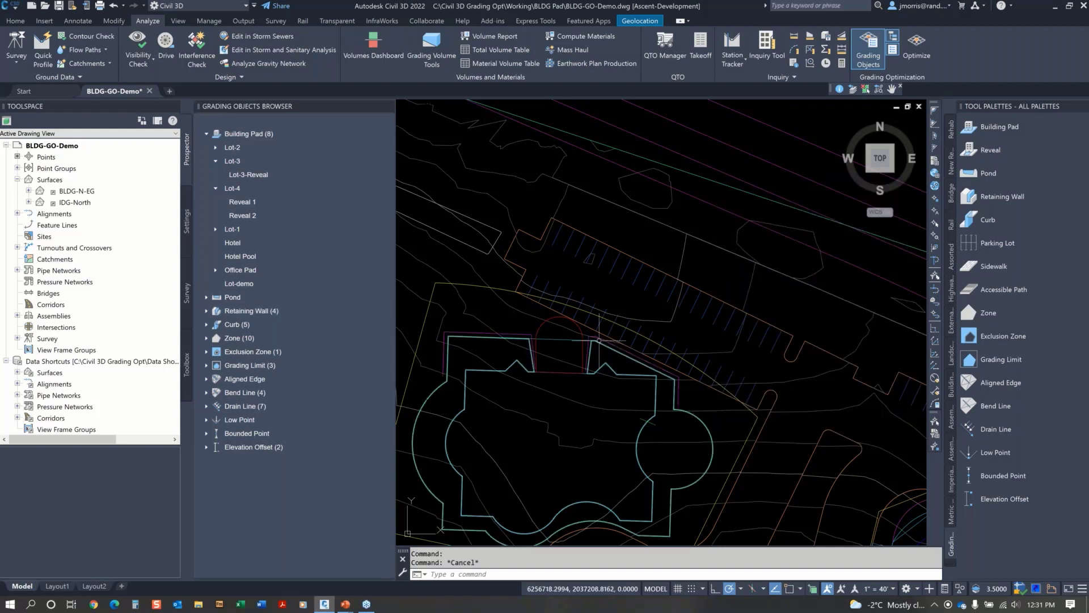
# - Examine the slope, alignment, drainage and breakline properties of the arched Office-Walkout zone, and locate it among the listed zones
pyautogui.click(596, 337)
pyautogui.press('Escape')
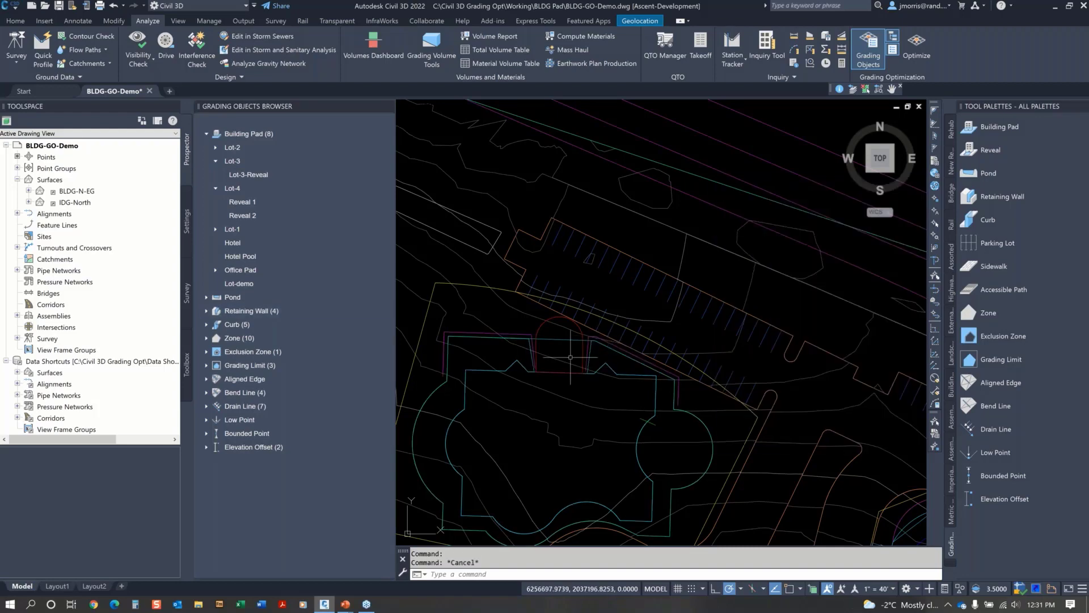
pyautogui.scroll(2, 559, 368)
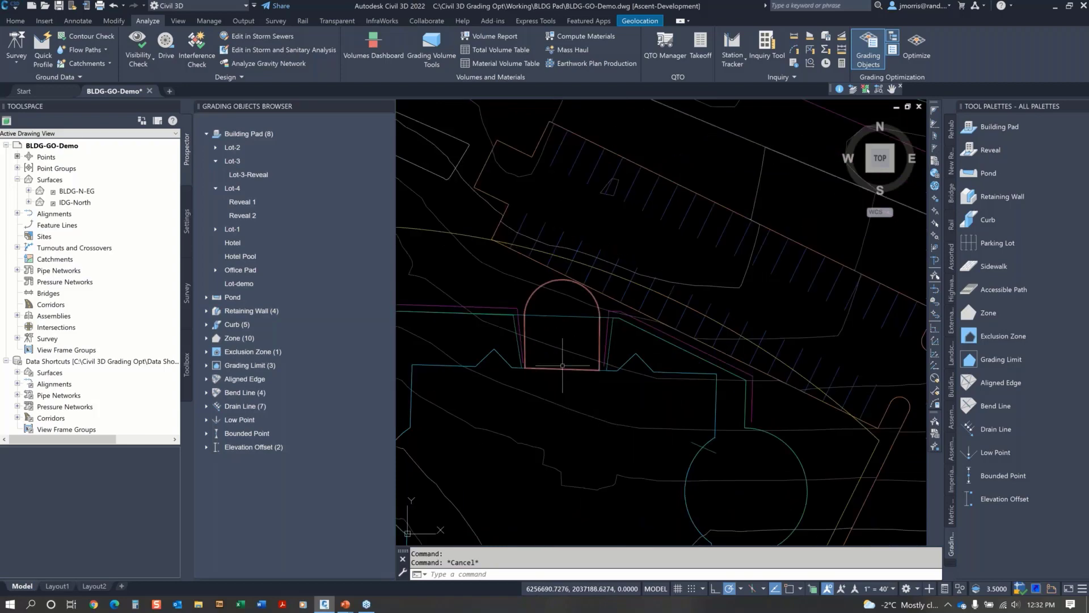
pyautogui.click(541, 287)
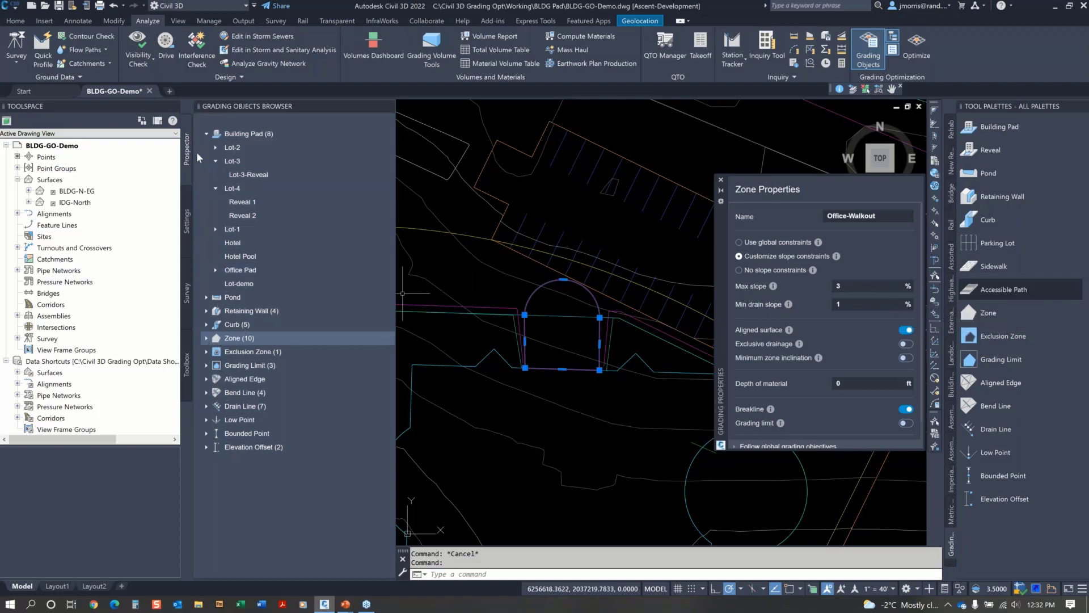
pyautogui.click(206, 135)
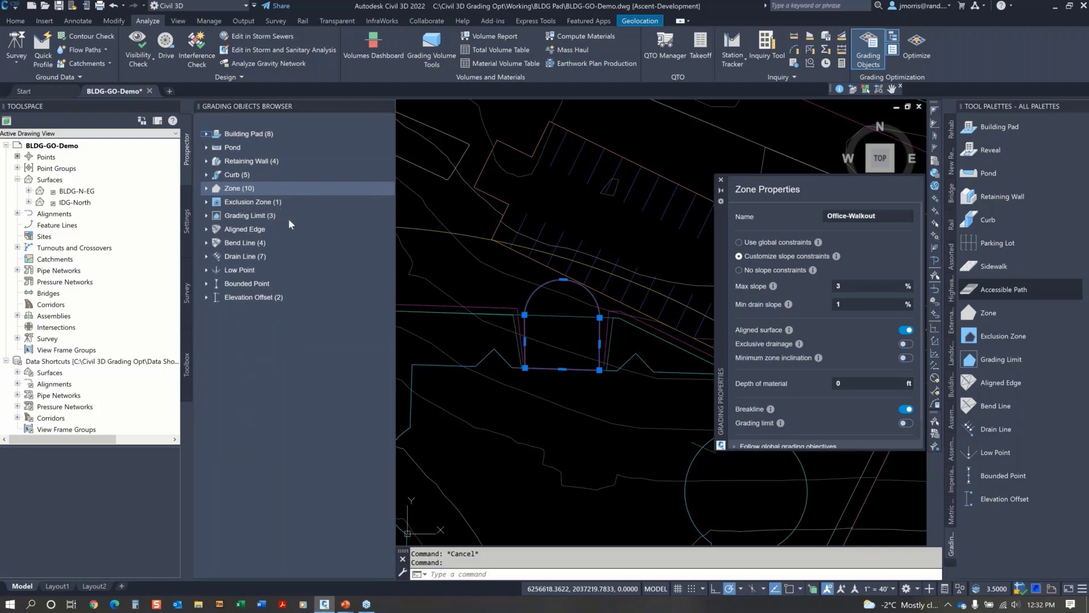
pyautogui.click(206, 189)
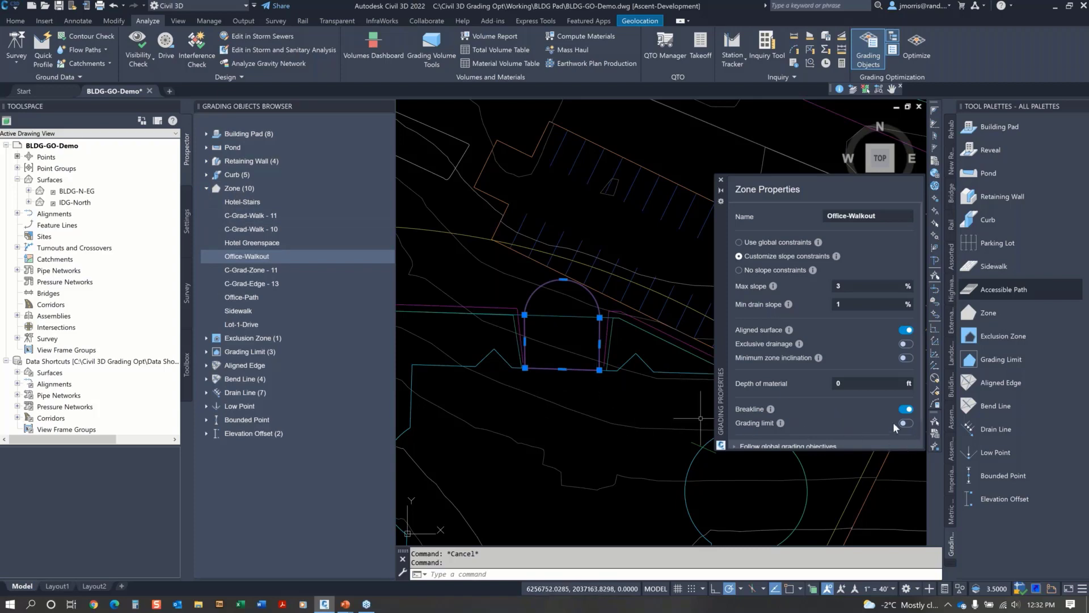
pyautogui.scroll(-1, 856, 417)
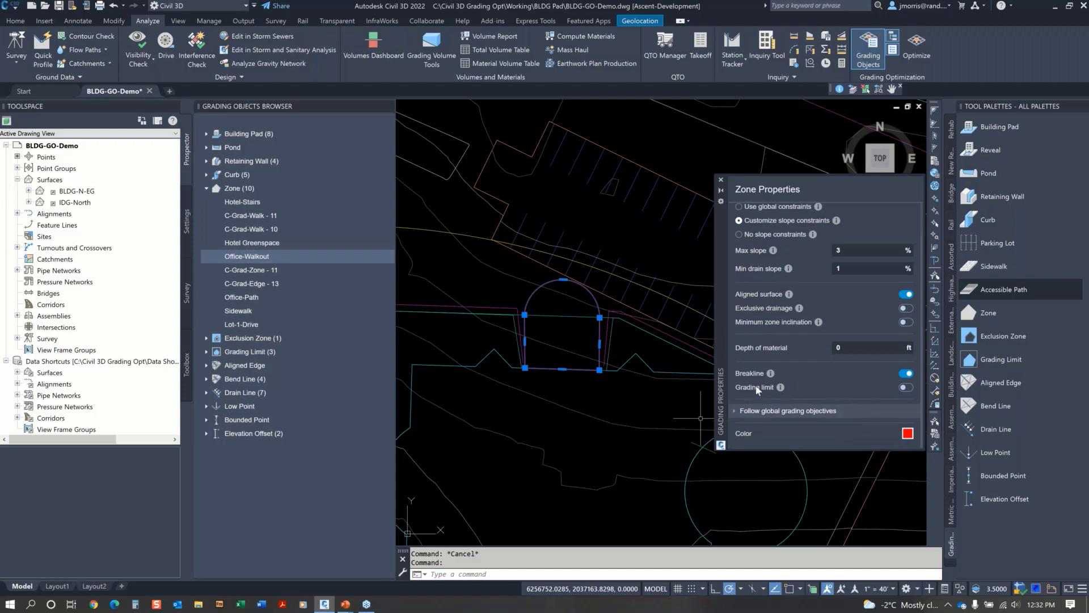
pyautogui.scroll(1, 820, 295)
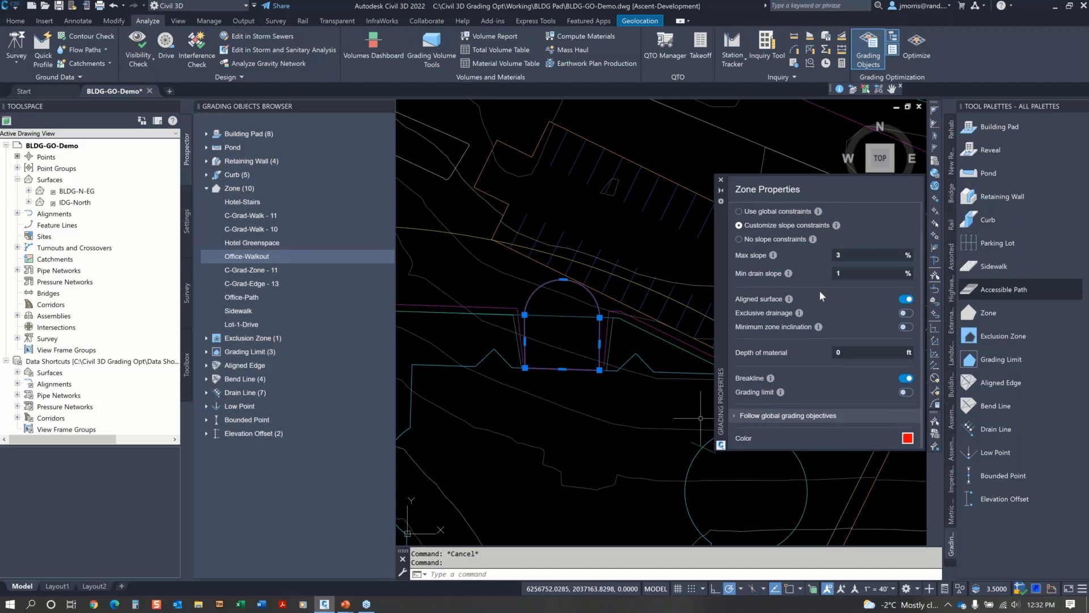
pyautogui.scroll(1, 819, 295)
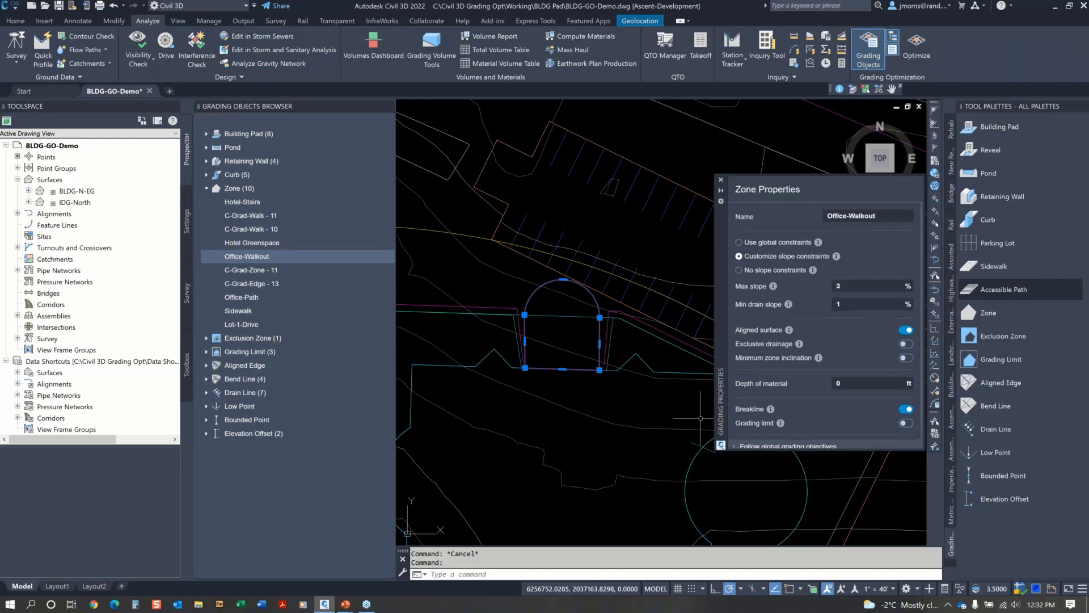
pyautogui.scroll(-1, 868, 295)
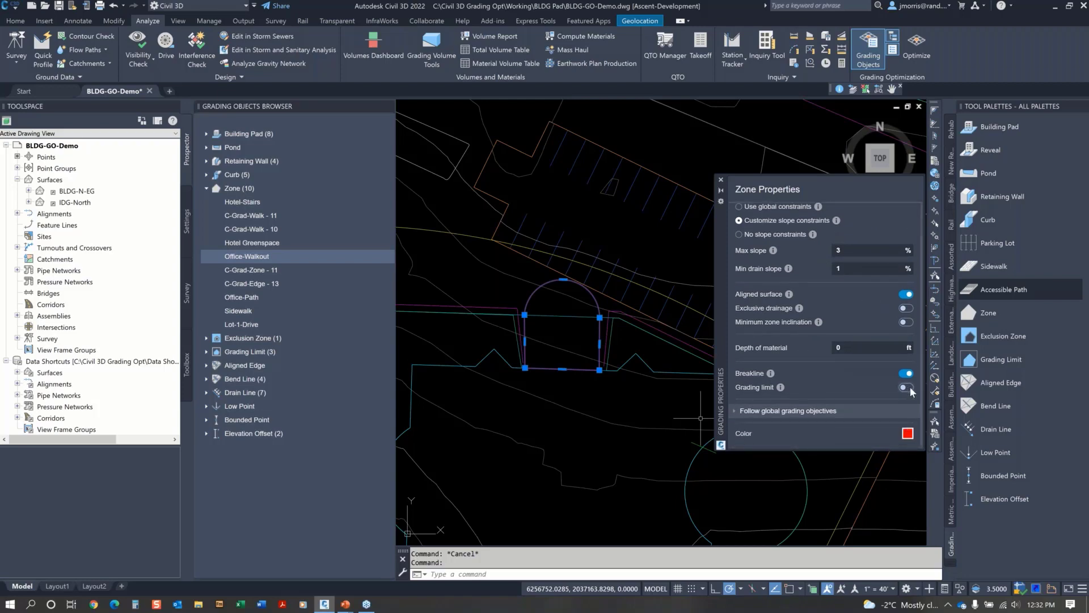
# - Turn the Grading limit option on for Office-Walkout, check its place among the grading limits, and turn the option off again
pyautogui.click(907, 388)
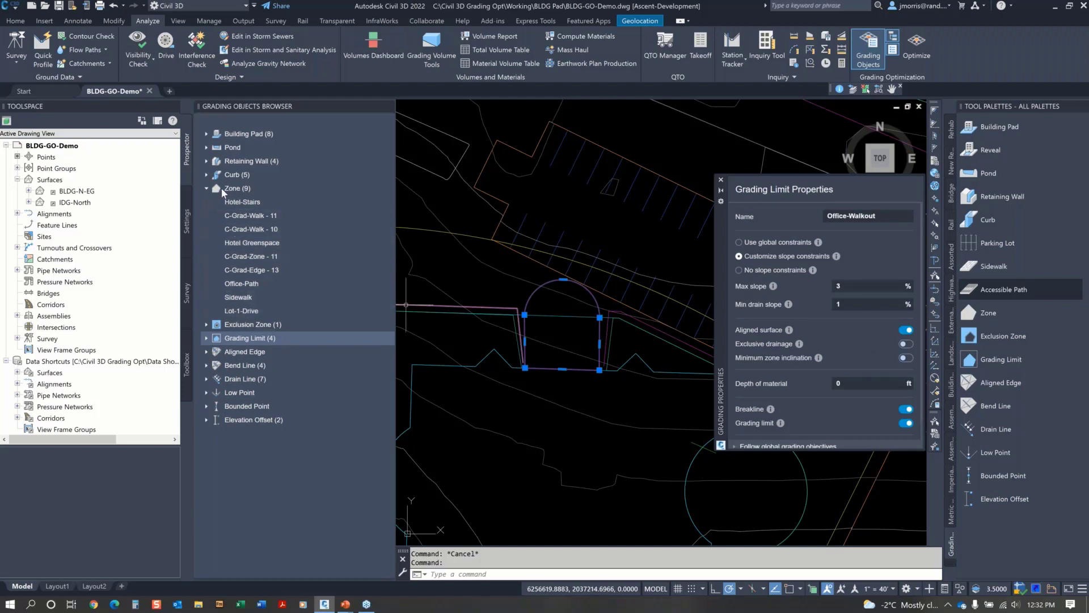
pyautogui.click(206, 337)
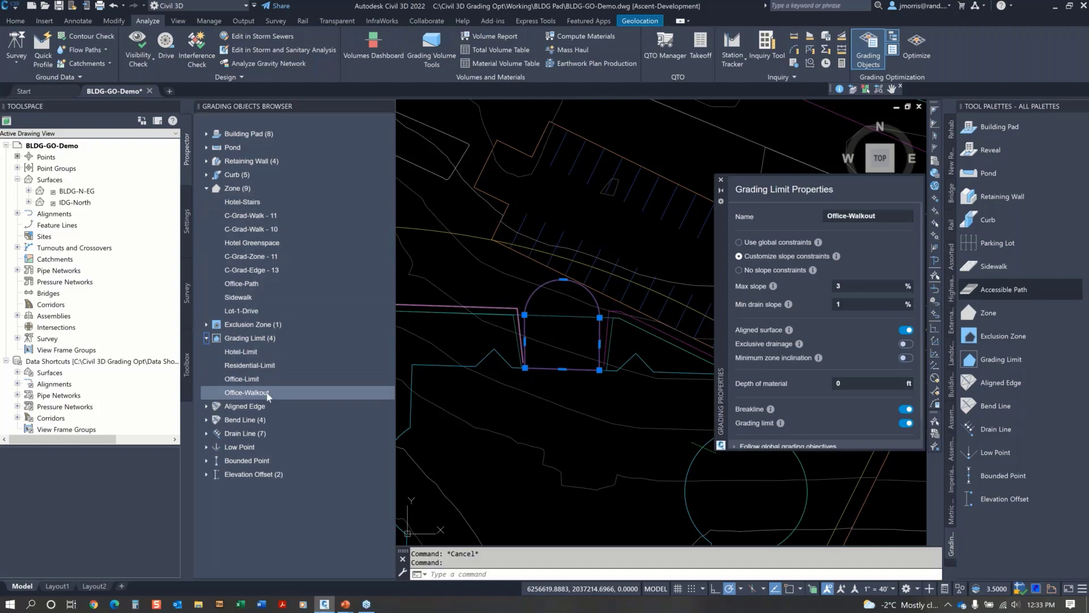
pyautogui.click(905, 423)
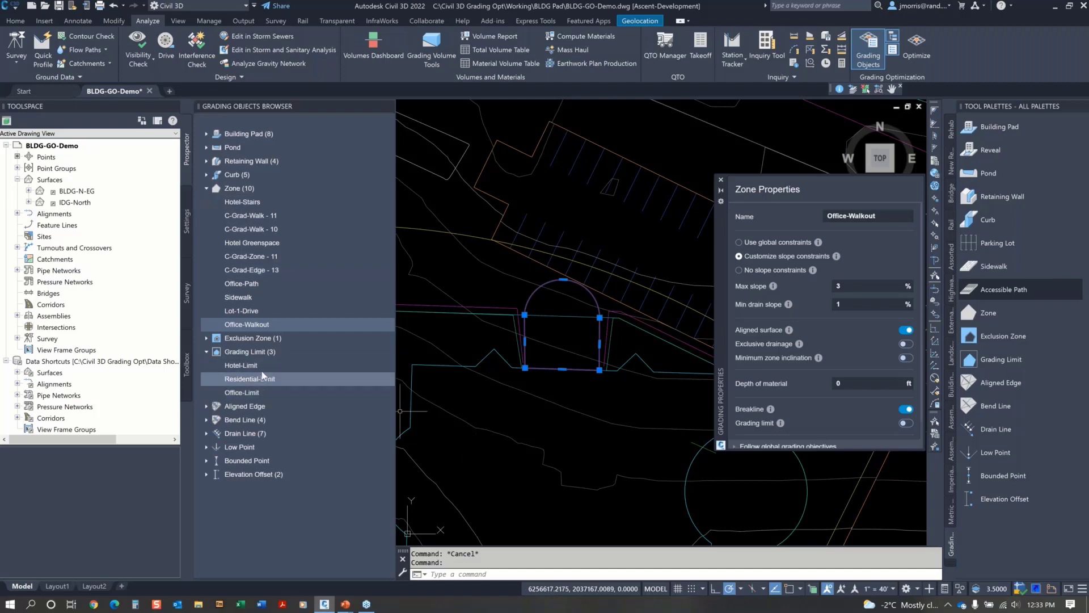
# - View all properties of the Hotel-Limit grading limit in an enlarged properties window, and close the window
pyautogui.click(277, 366)
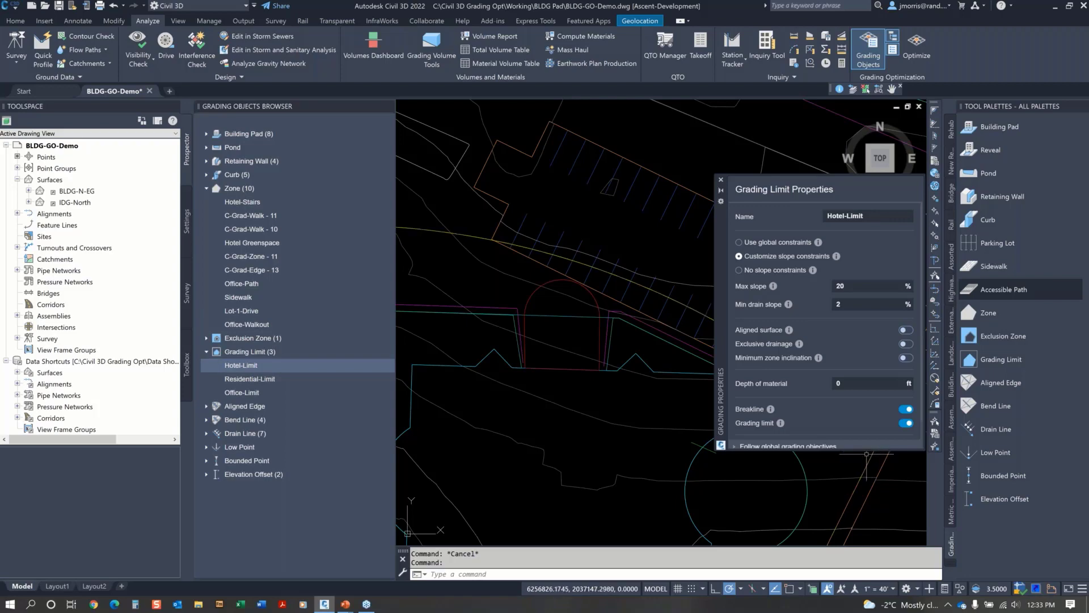
pyautogui.moveTo(861, 452); pyautogui.dragTo(868, 522)
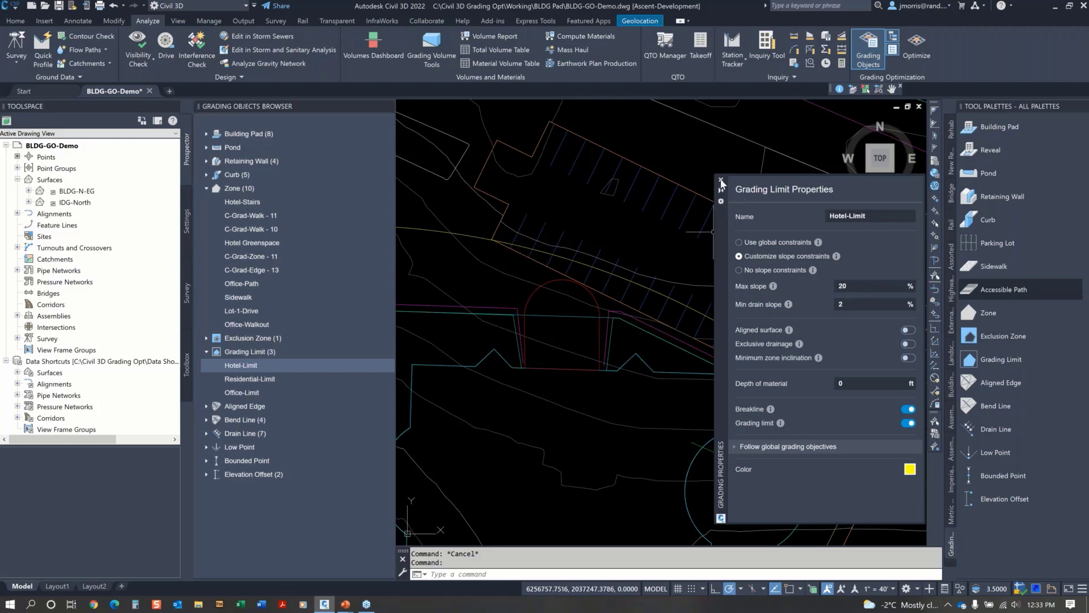
pyautogui.click(721, 179)
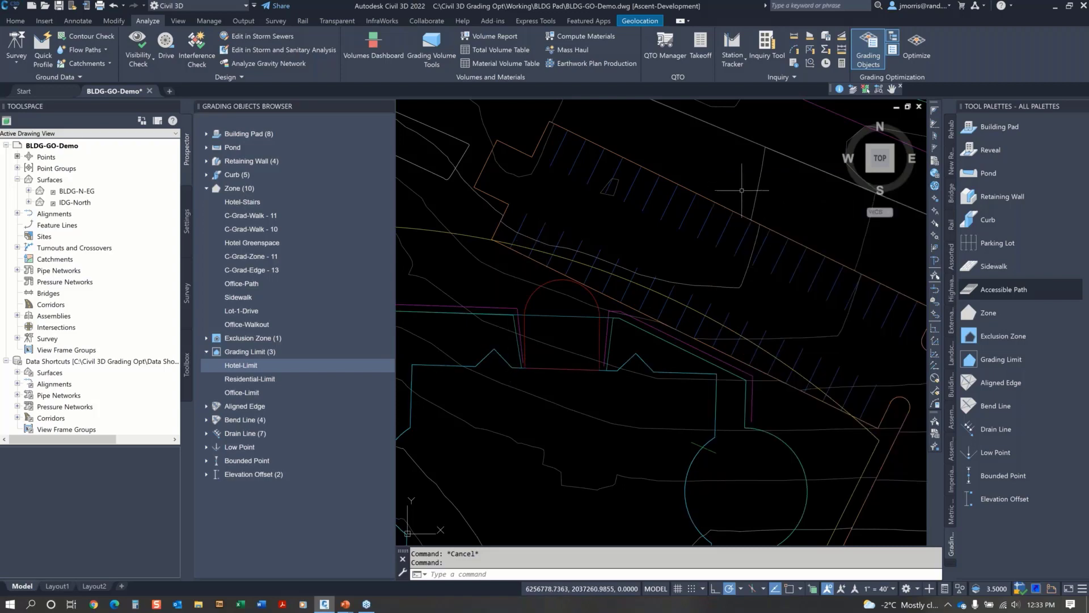
# - Launch Grading Optimization using BLDG-N-EG as the existing ground surface
pyautogui.click(919, 51)
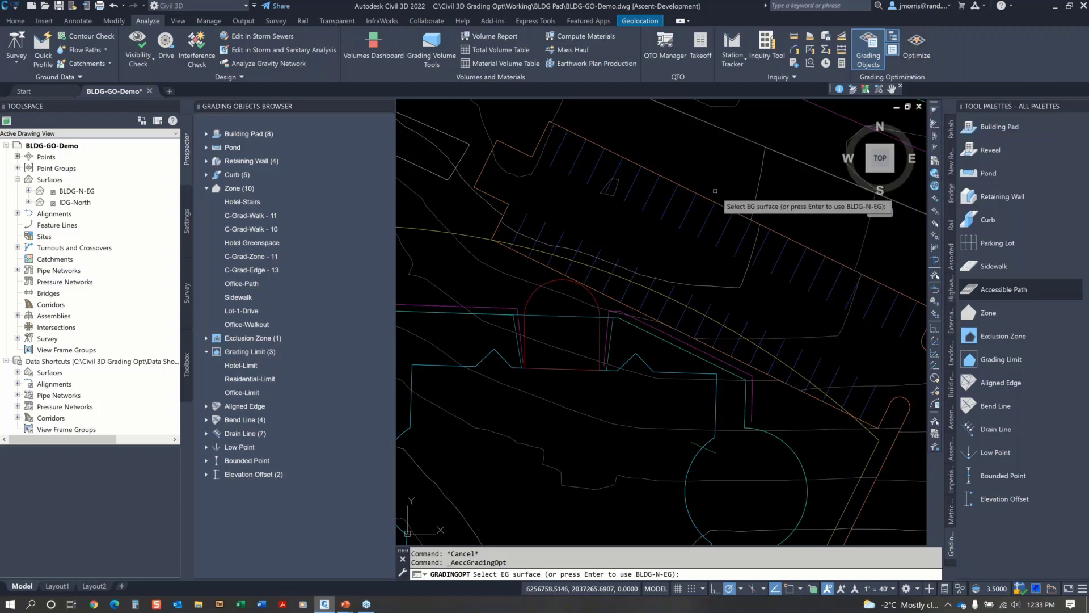
pyautogui.scroll(-2, 716, 195)
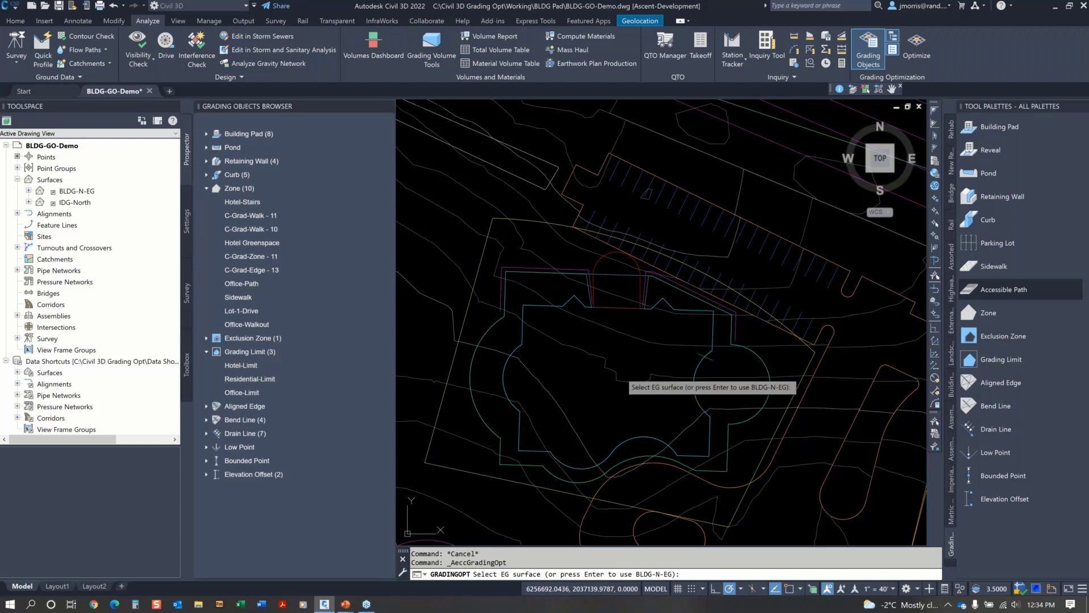
pyautogui.press('Return')
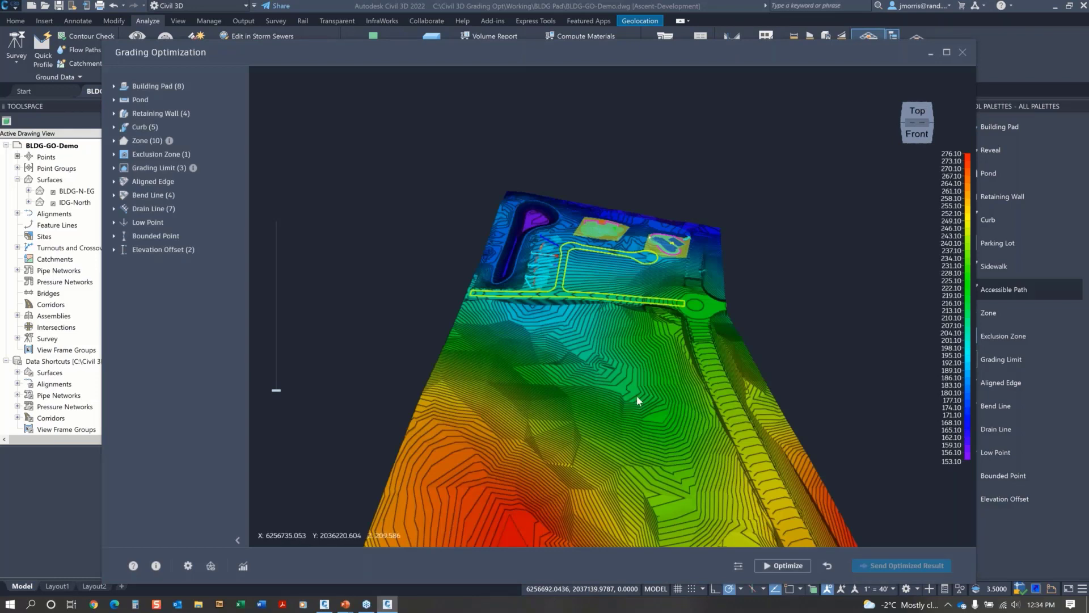
# - Inspect the residential lots in 3D, view the properties of the drain line between two of the lots, and close them
pyautogui.moveTo(633, 431); pyautogui.dragTo(590, 384)
pyautogui.scroll(3, 698, 444)
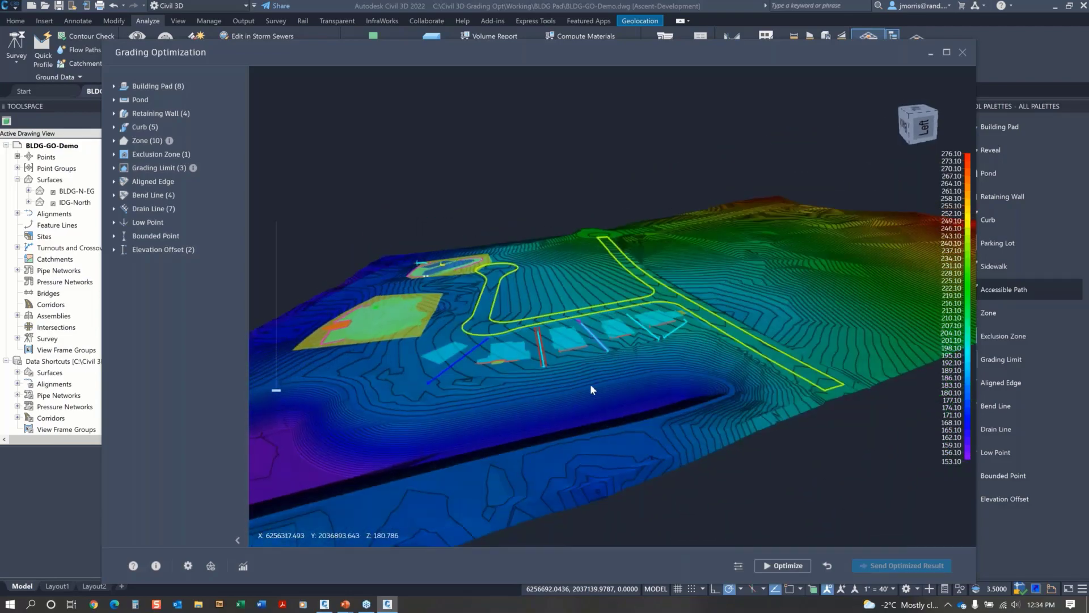
pyautogui.scroll(3, 591, 383)
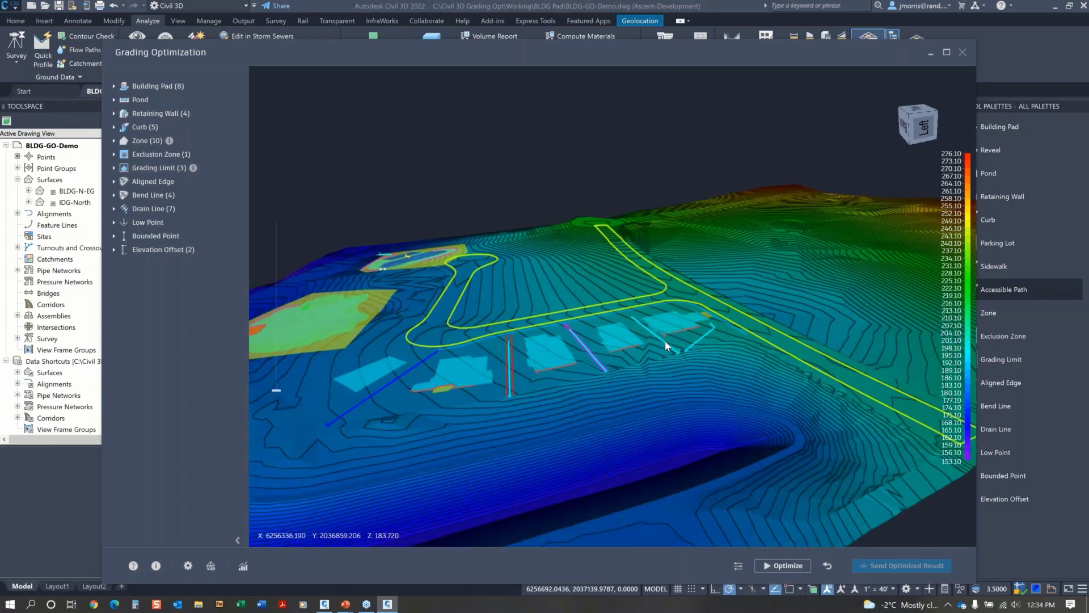
pyautogui.moveTo(665, 339); pyautogui.dragTo(648, 348)
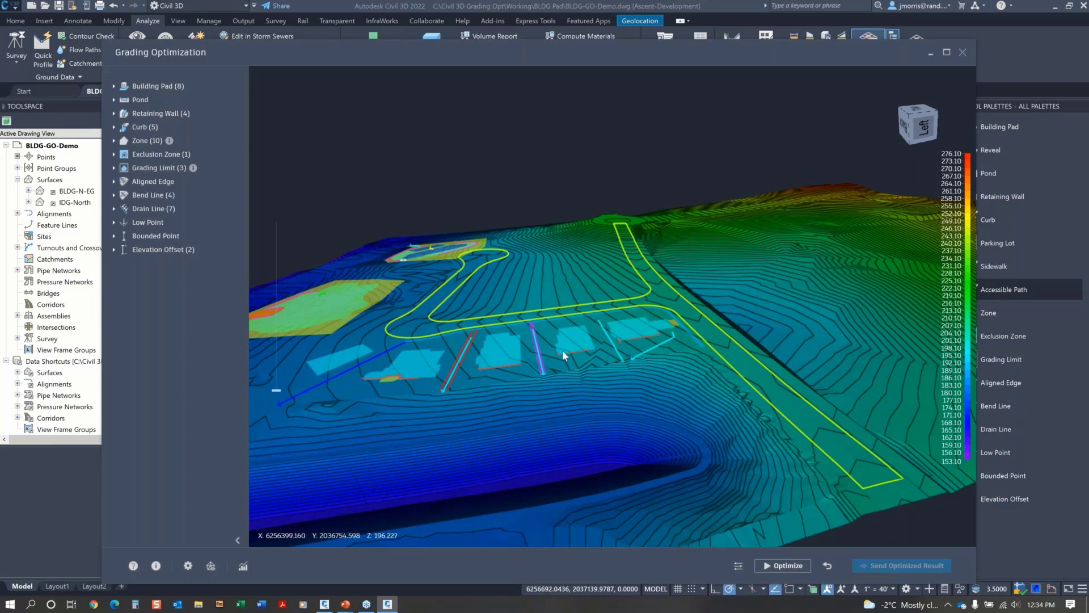
pyautogui.scroll(2, 533, 360)
pyautogui.scroll(2, 533, 362)
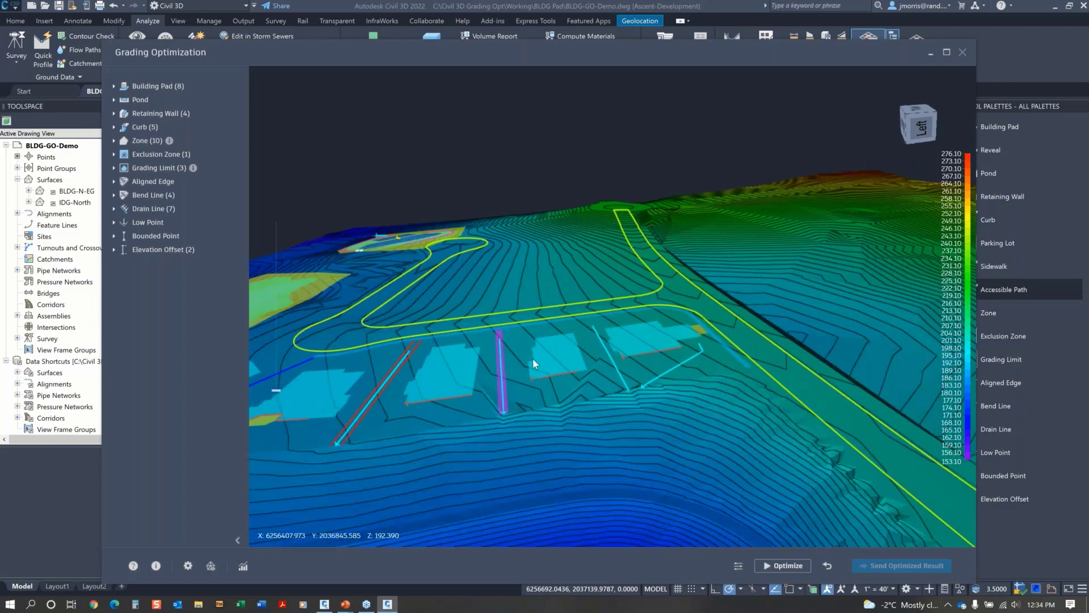
pyautogui.click(608, 353)
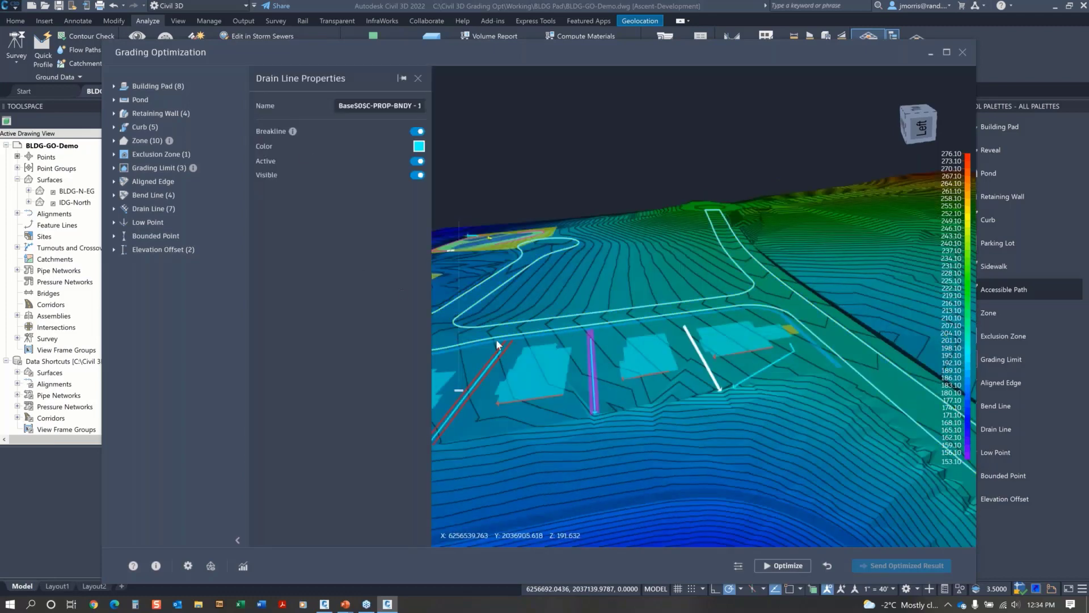
pyautogui.scroll(1, 579, 367)
pyautogui.scroll(1, 579, 370)
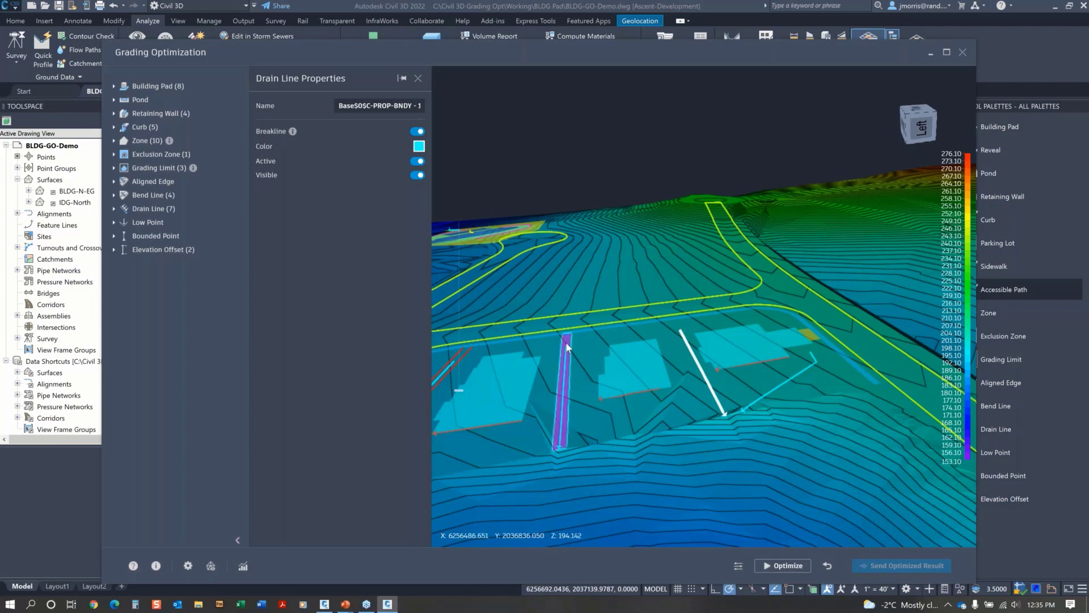
pyautogui.click(420, 79)
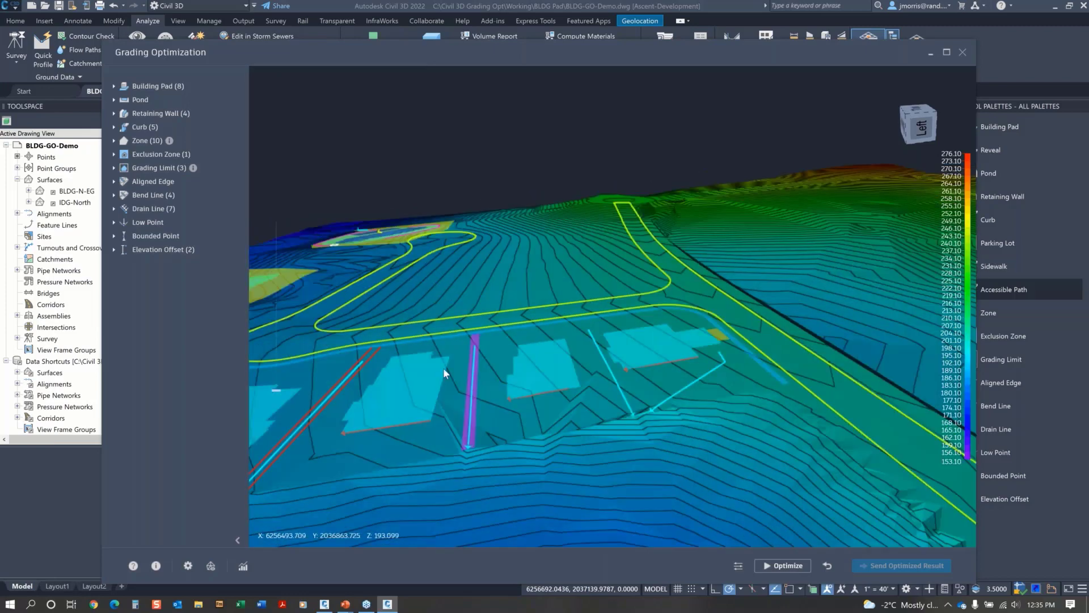
# - Examine the bend lines and drain lines between the residential pads up close, and return to an overview of the site
pyautogui.scroll(5, 508, 363)
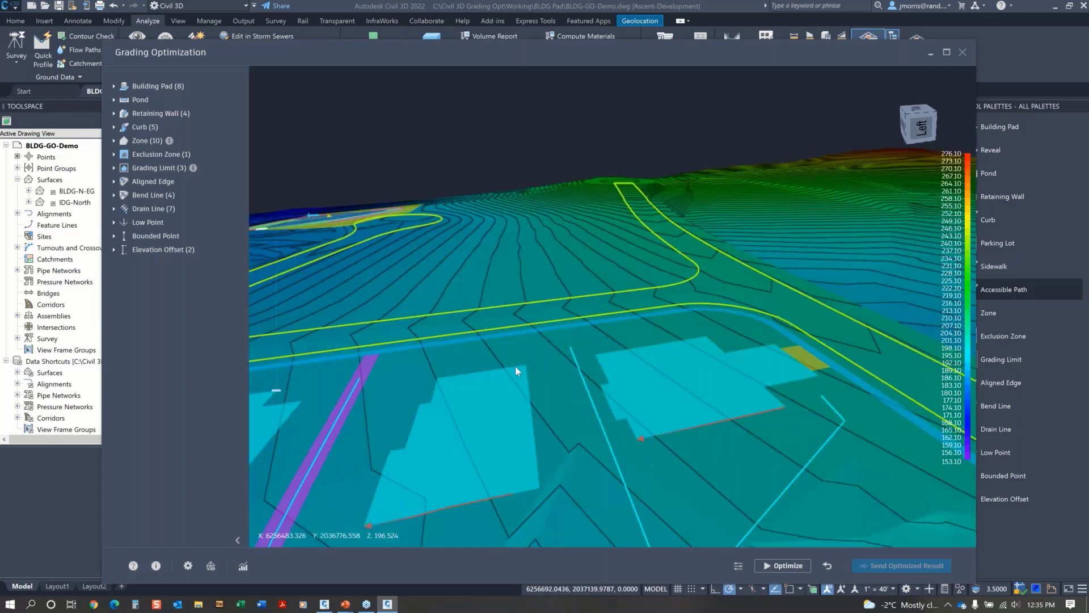
pyautogui.moveTo(432, 399); pyautogui.dragTo(612, 356, button='middle')
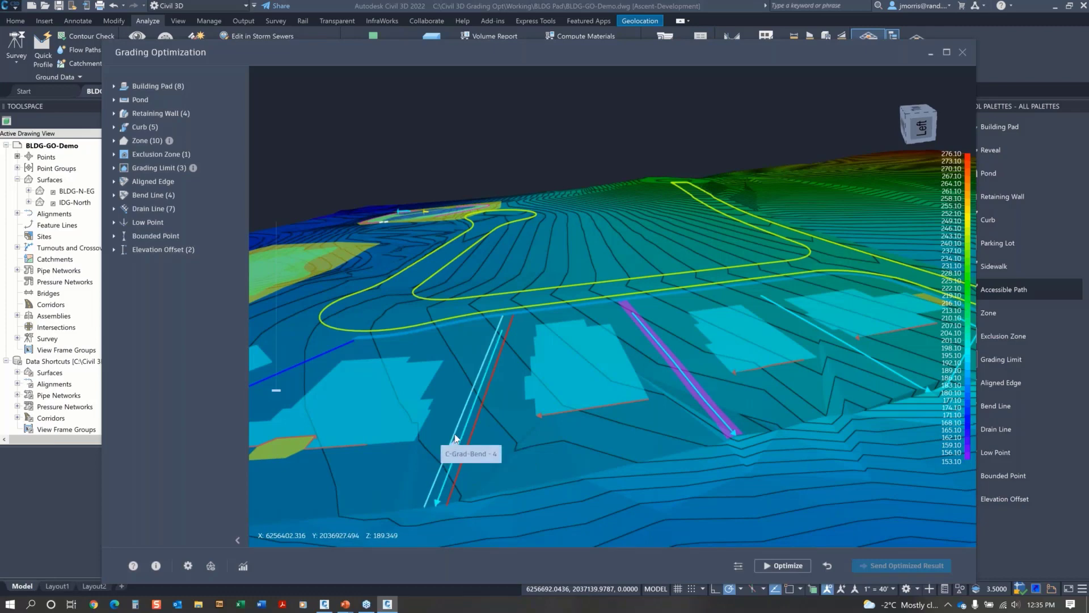
pyautogui.scroll(-1, 520, 431)
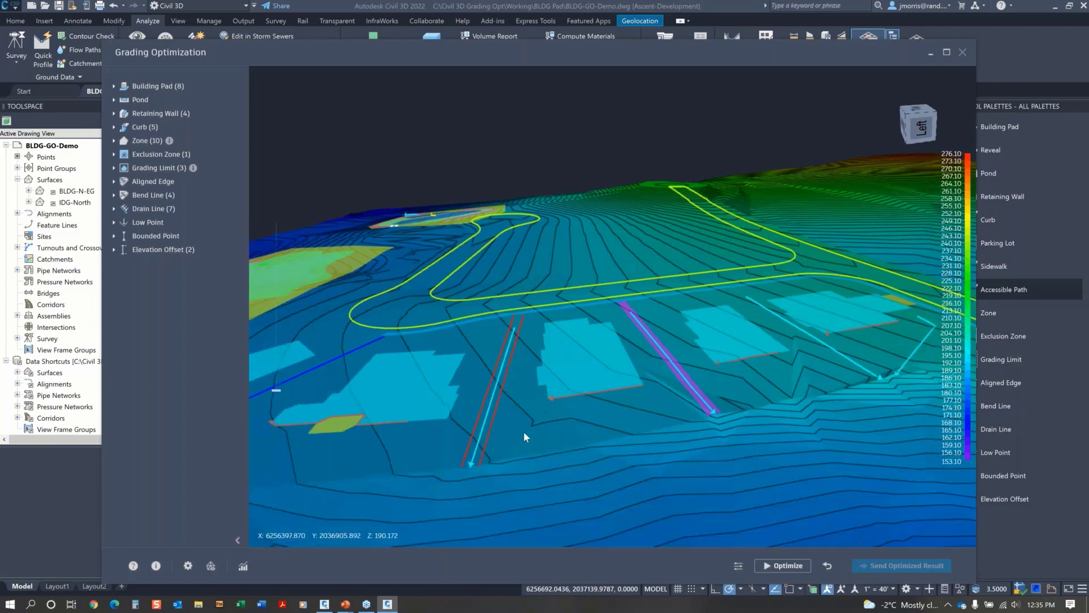
pyautogui.moveTo(590, 255); pyautogui.dragTo(584, 312)
pyautogui.scroll(-3, 583, 311)
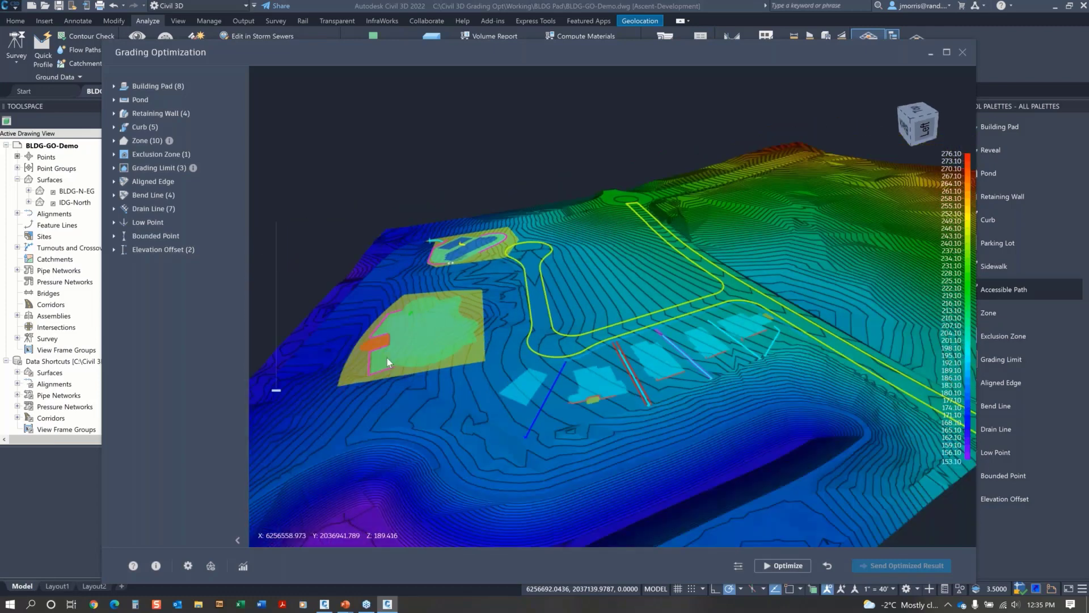
# - Make the Residential-Limit grading limit active and visible, and view it together with the hotel and office limits
pyautogui.moveTo(121, 194)
pyautogui.click(114, 169)
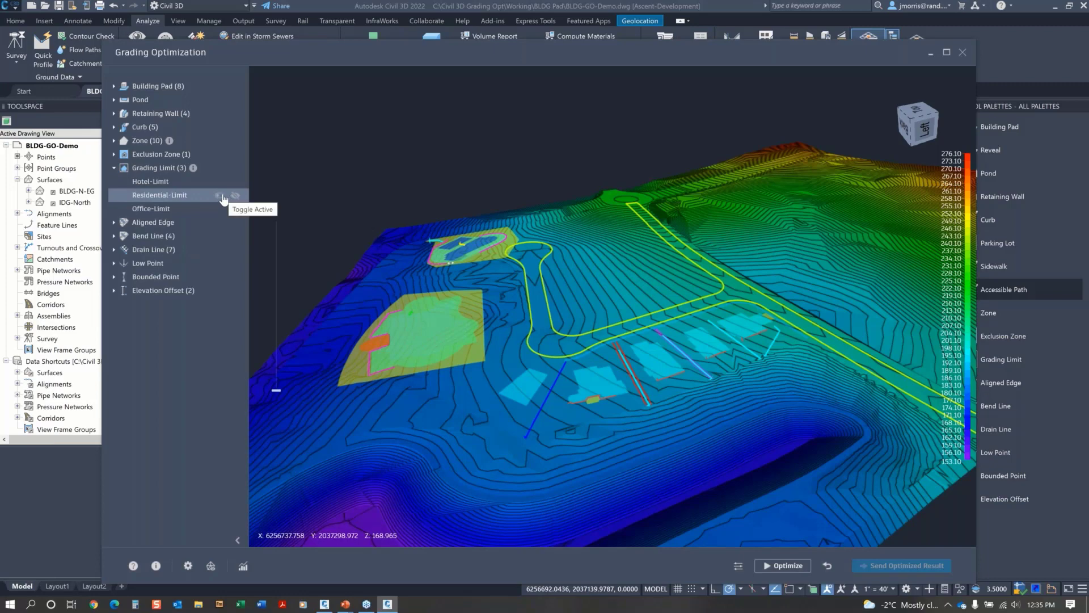
pyautogui.click(220, 196)
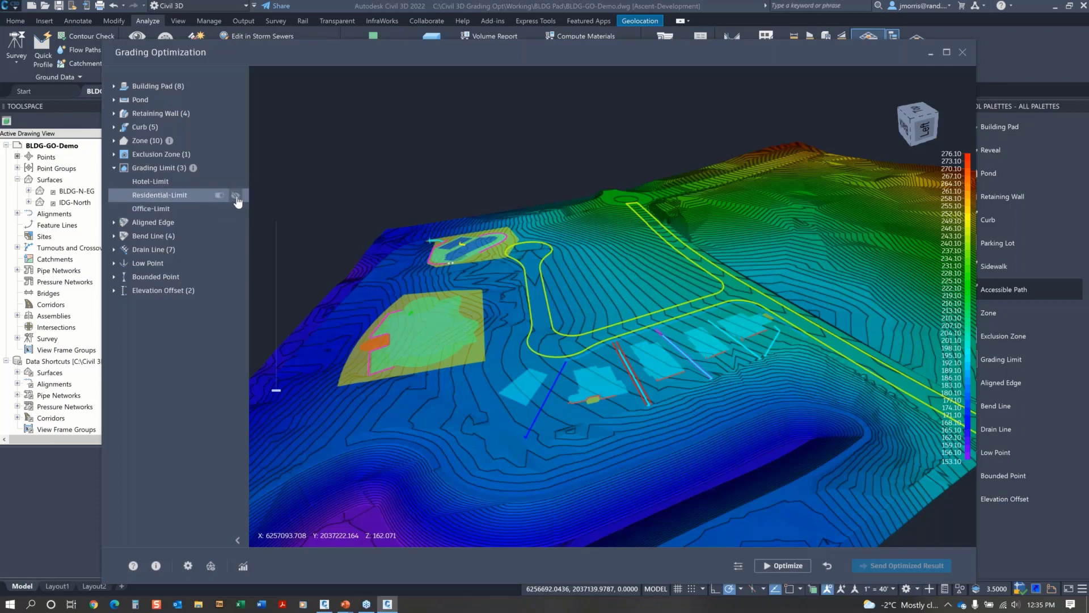
pyautogui.click(236, 197)
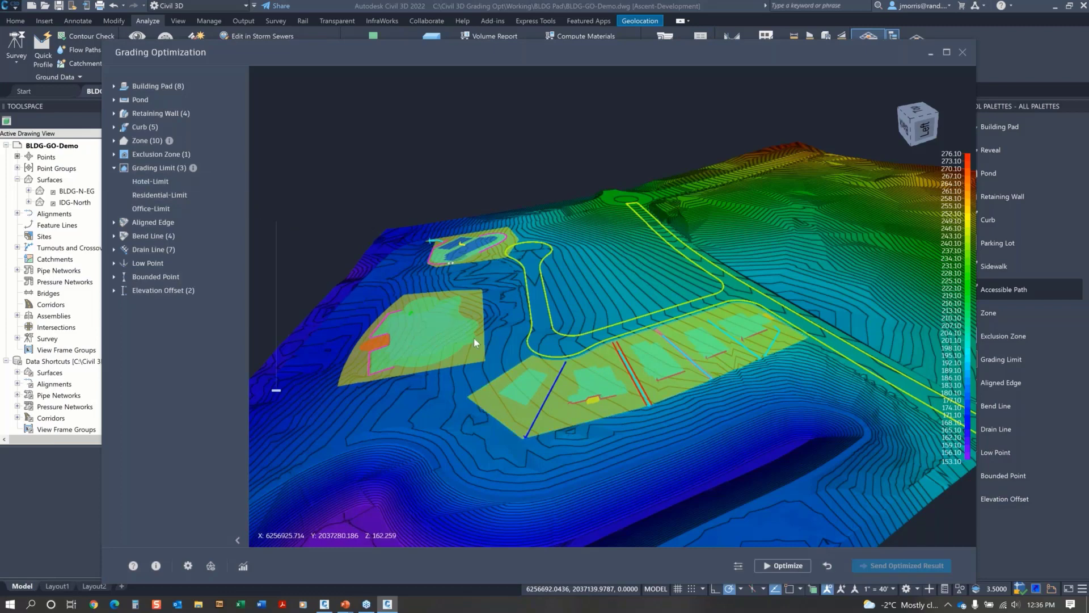
pyautogui.moveTo(495, 386); pyautogui.dragTo(646, 437)
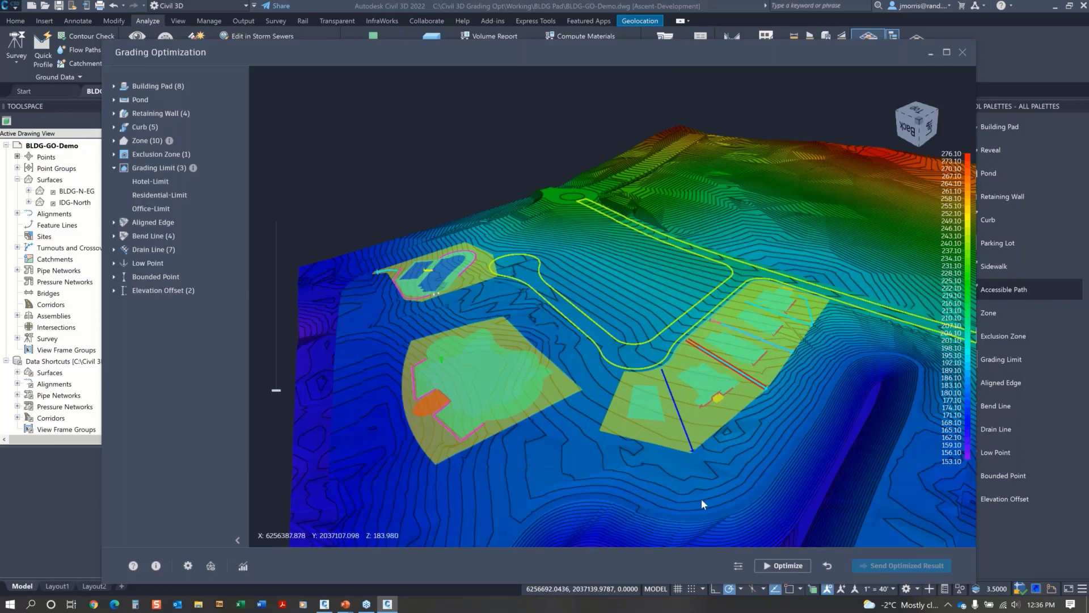
# - Expand the cut and fill target in the optimization options, set the Smooth surface weight to 41, and recheck the options
pyautogui.click(738, 567)
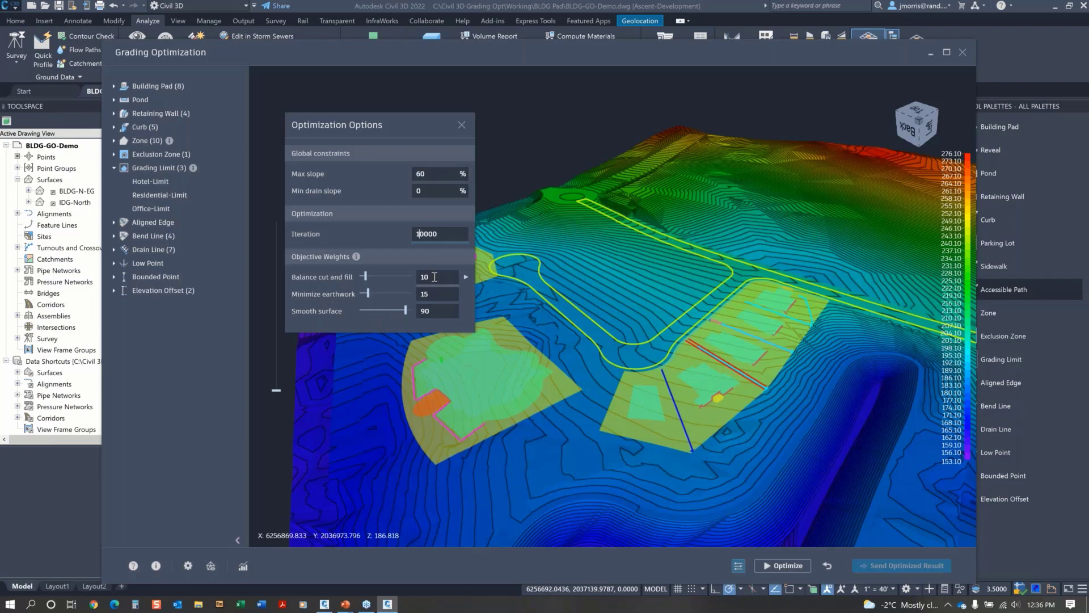
pyautogui.click(467, 278)
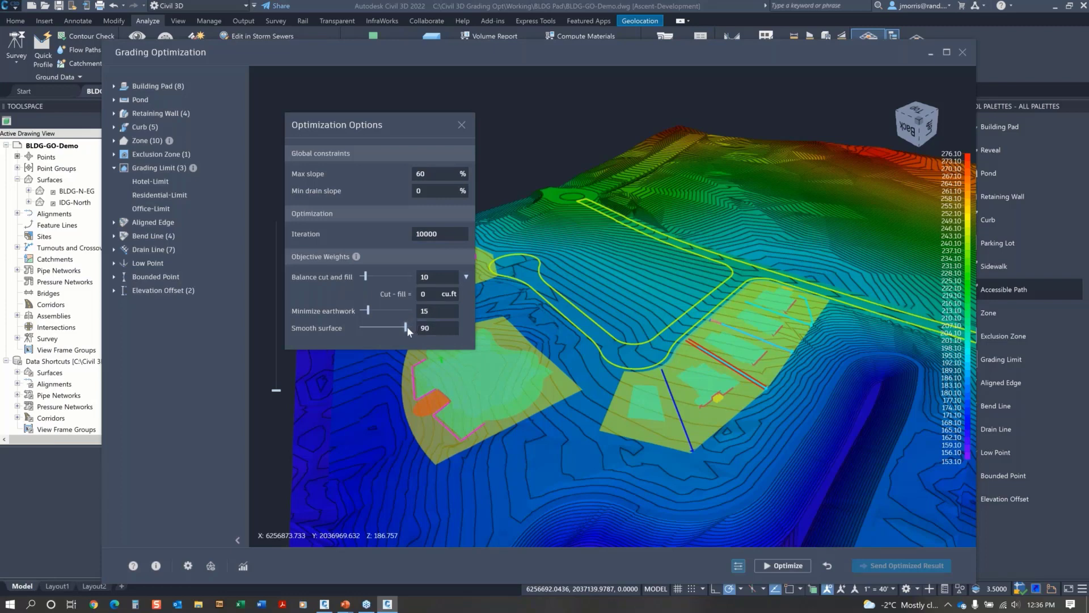
pyautogui.moveTo(407, 329); pyautogui.dragTo(384, 335)
pyautogui.click(462, 125)
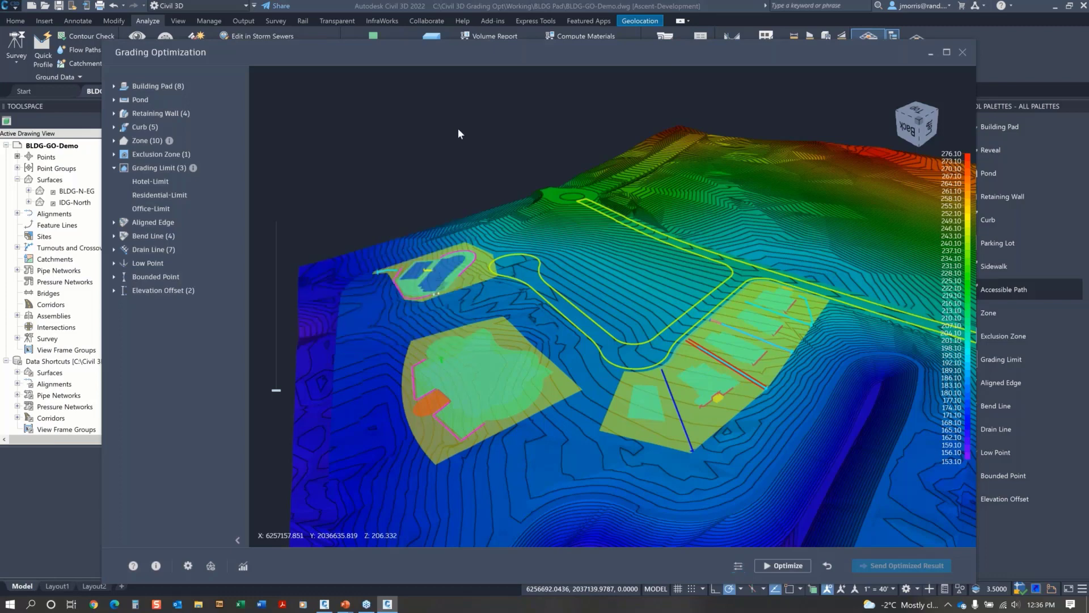
pyautogui.click(738, 567)
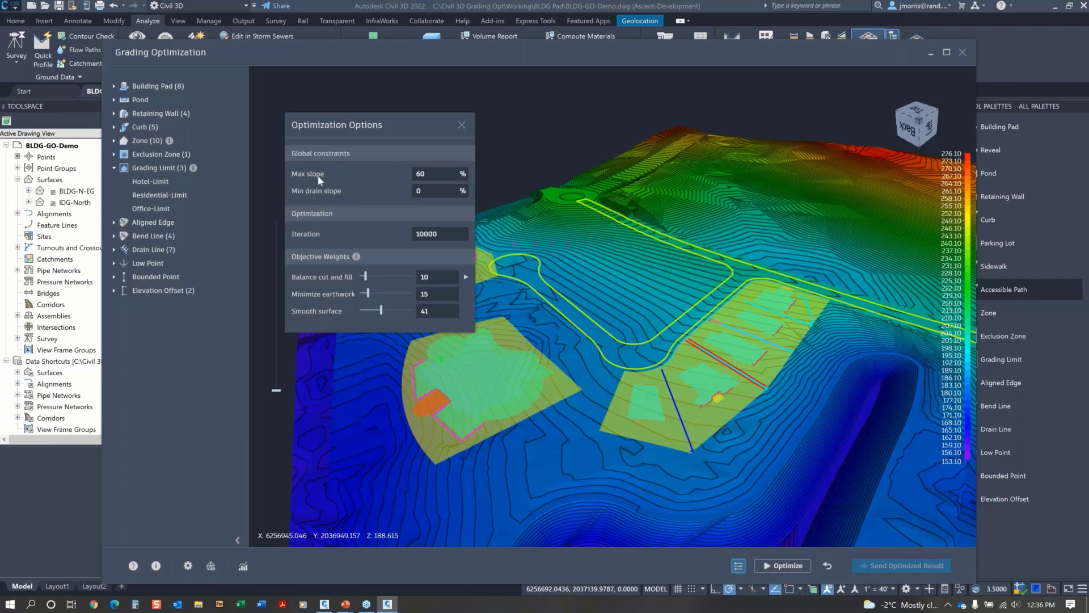
pyautogui.click(462, 125)
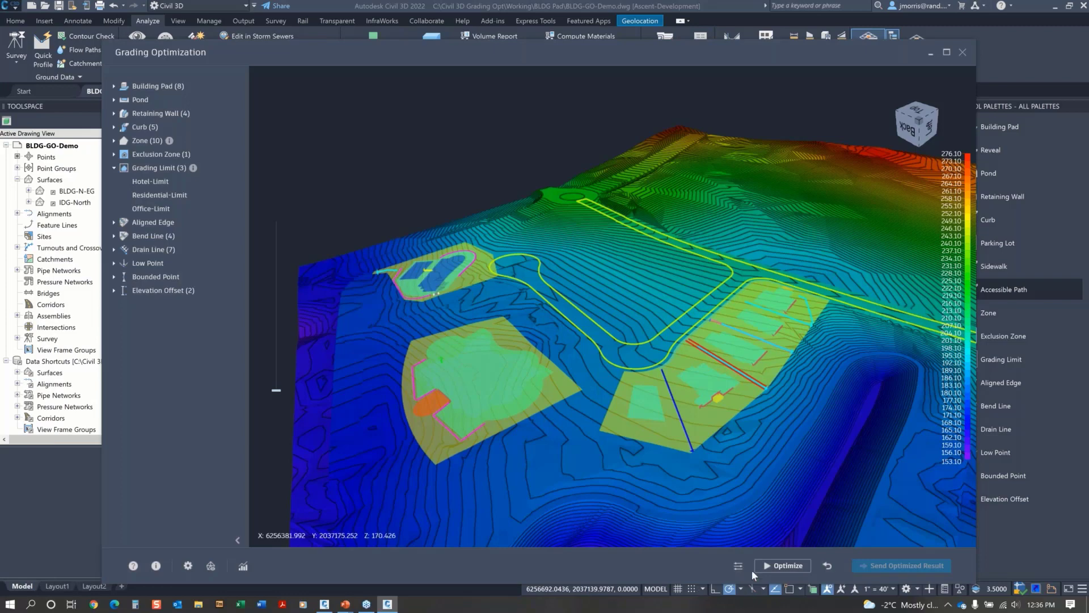
# - Run the grading optimization and watch the surface around the residential lots adjust
pyautogui.click(783, 566)
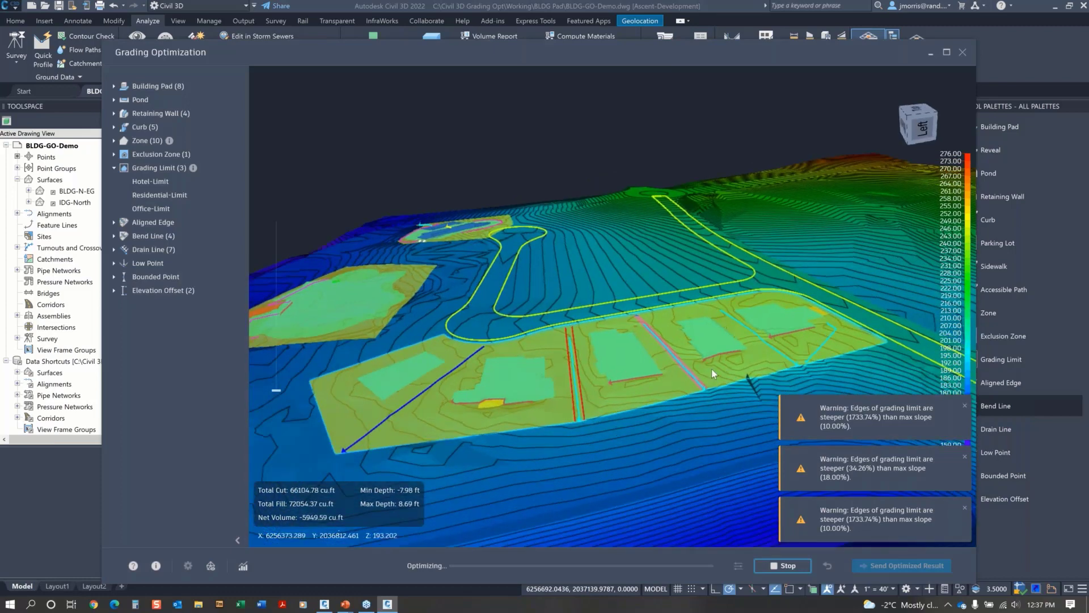
pyautogui.scroll(2, 686, 403)
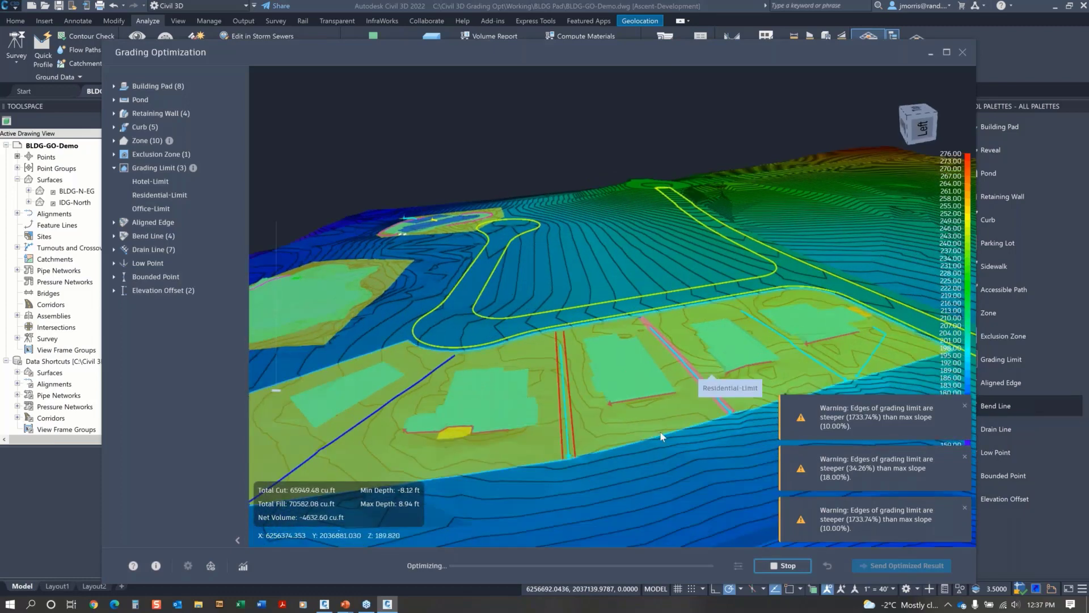
pyautogui.moveTo(660, 433); pyautogui.dragTo(648, 429, button='middle')
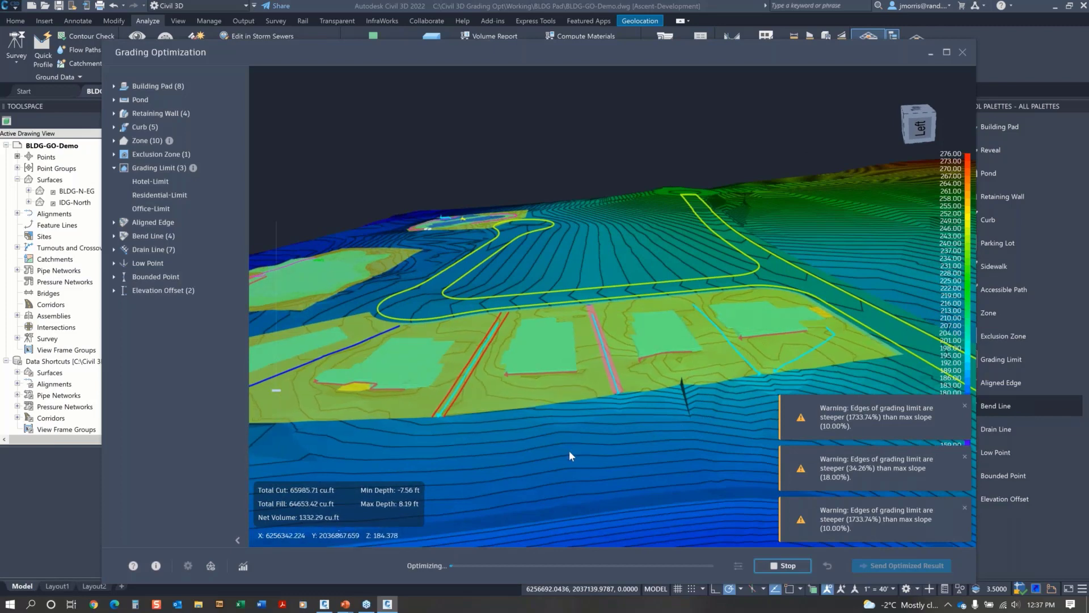
pyautogui.moveTo(568, 451); pyautogui.dragTo(669, 448)
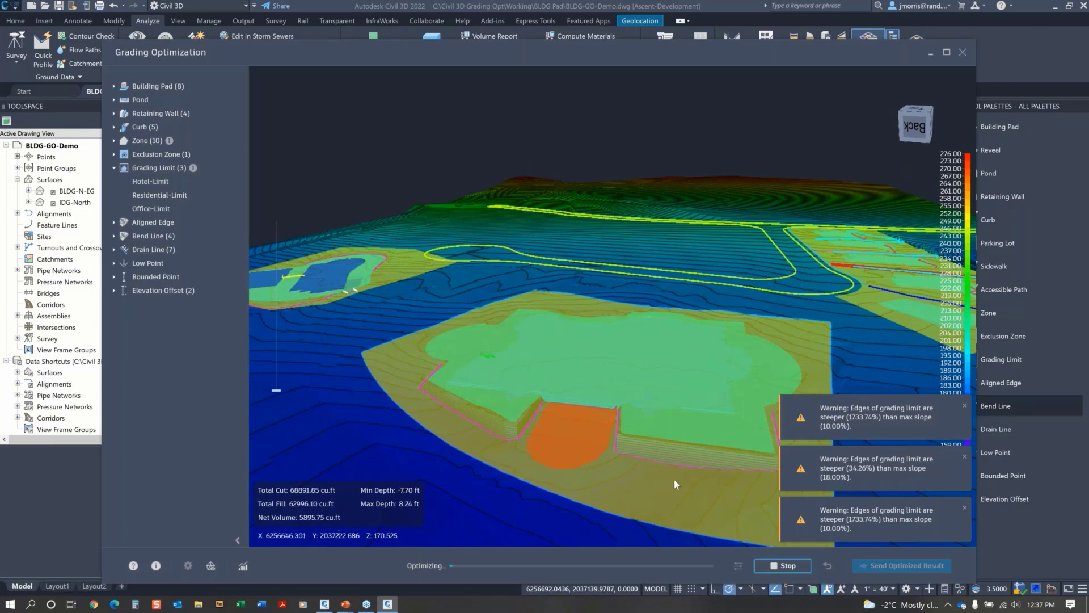
# - Examine the large building pad with the orange zone and its retaining walls up close while the optimization runs
pyautogui.scroll(2, 675, 478)
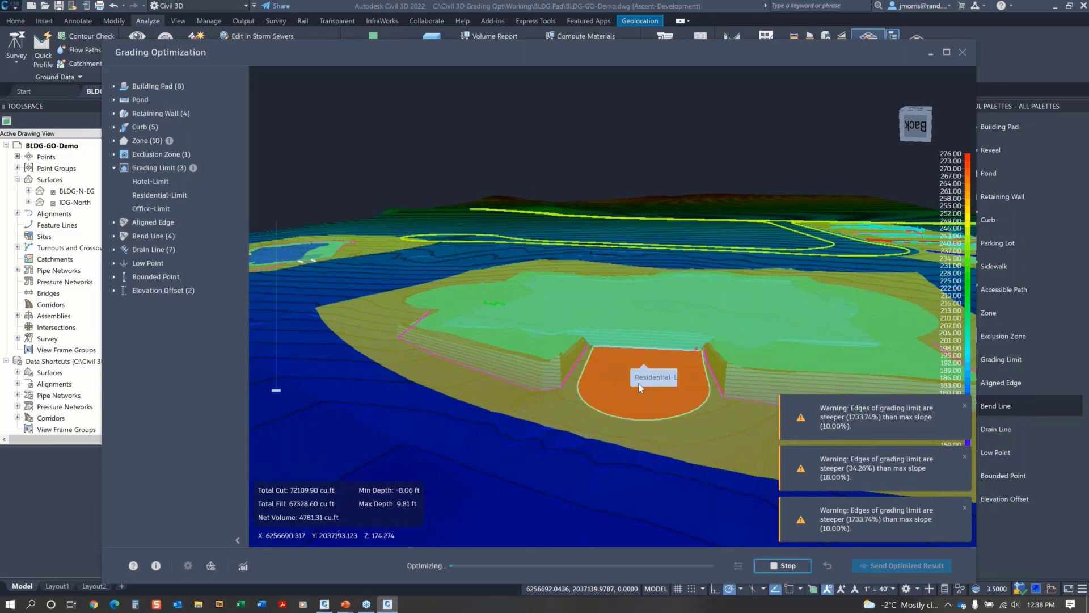
pyautogui.keyDown('shift'); pyautogui.moveTo(560, 399); pyautogui.dragTo(571, 409, button='middle'); pyautogui.keyUp('shift')
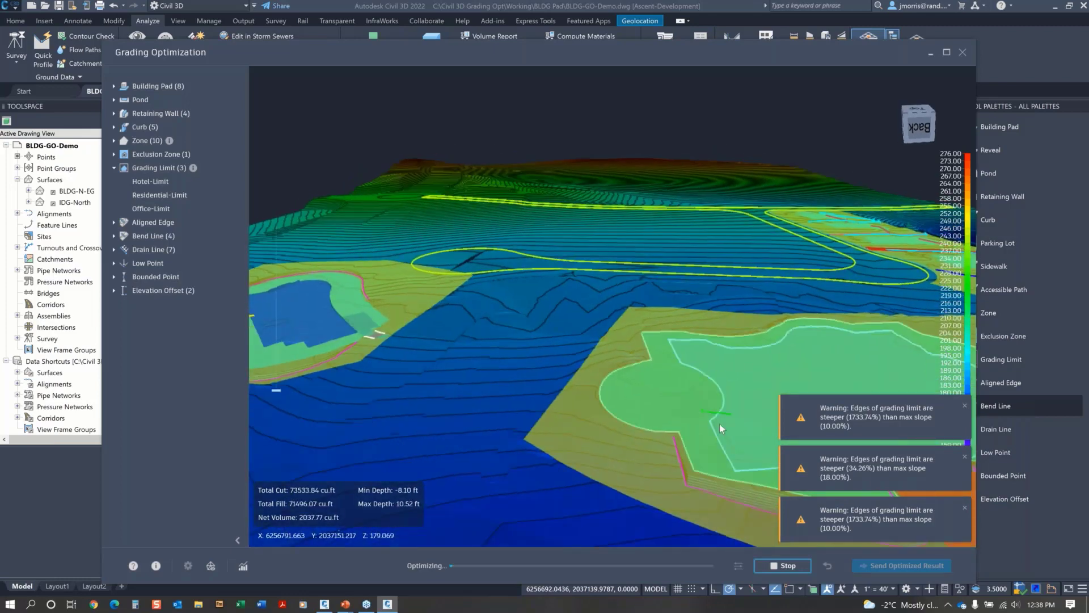
pyautogui.scroll(3, 720, 423)
pyautogui.scroll(3, 718, 419)
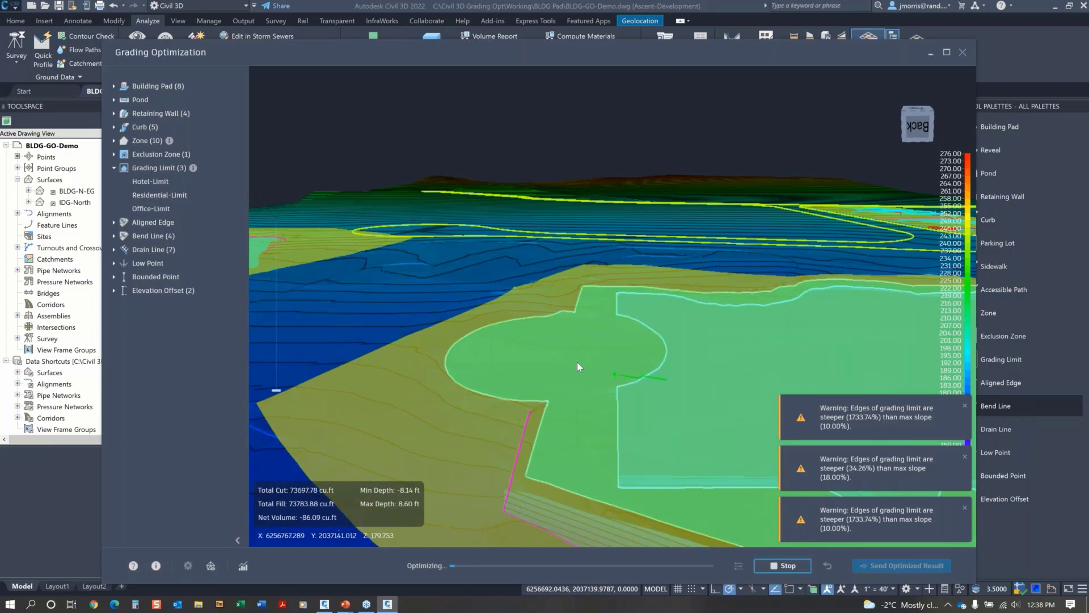
pyautogui.scroll(-5, 581, 366)
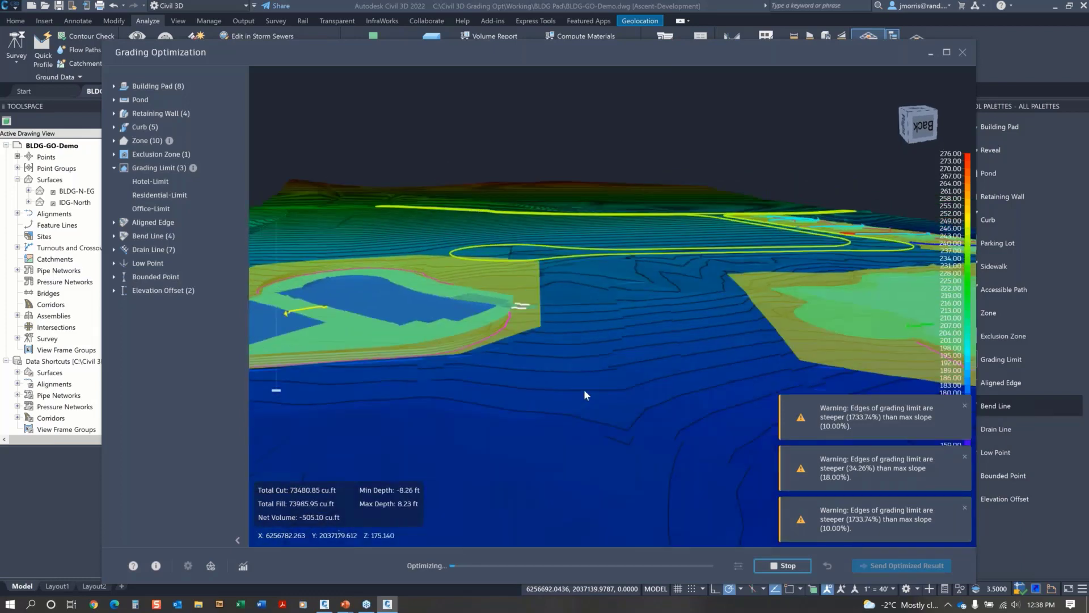
# - Examine the grading limit containing the two blue areas, including its curved edge and the white bend lines
pyautogui.scroll(4, 438, 331)
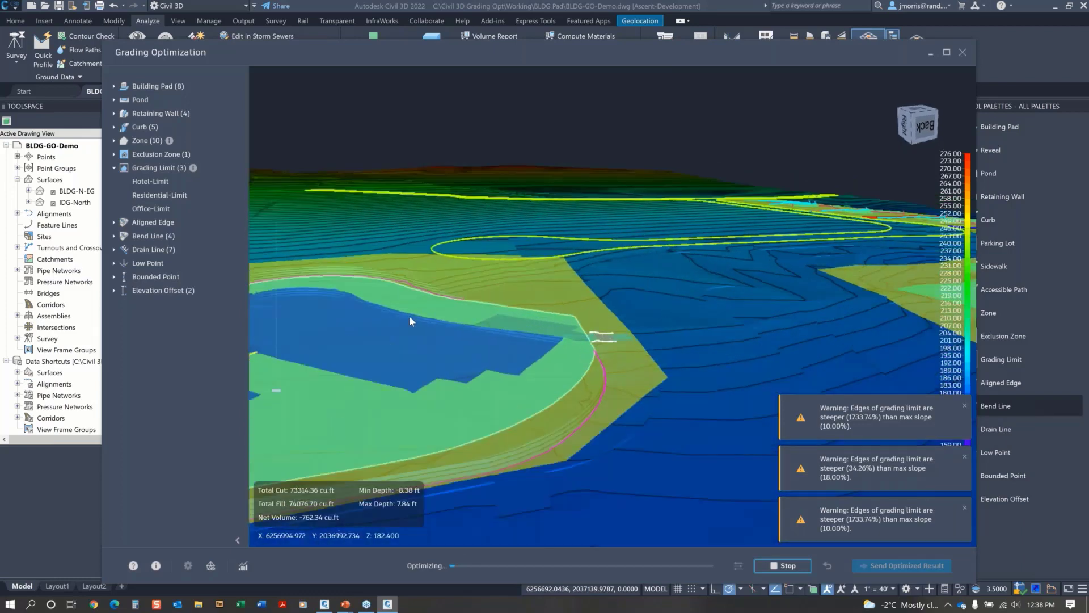
pyautogui.keyDown('shift'); pyautogui.moveTo(410, 317); pyautogui.dragTo(428, 322, button='middle'); pyautogui.keyUp('shift')
pyautogui.scroll(3, 428, 322)
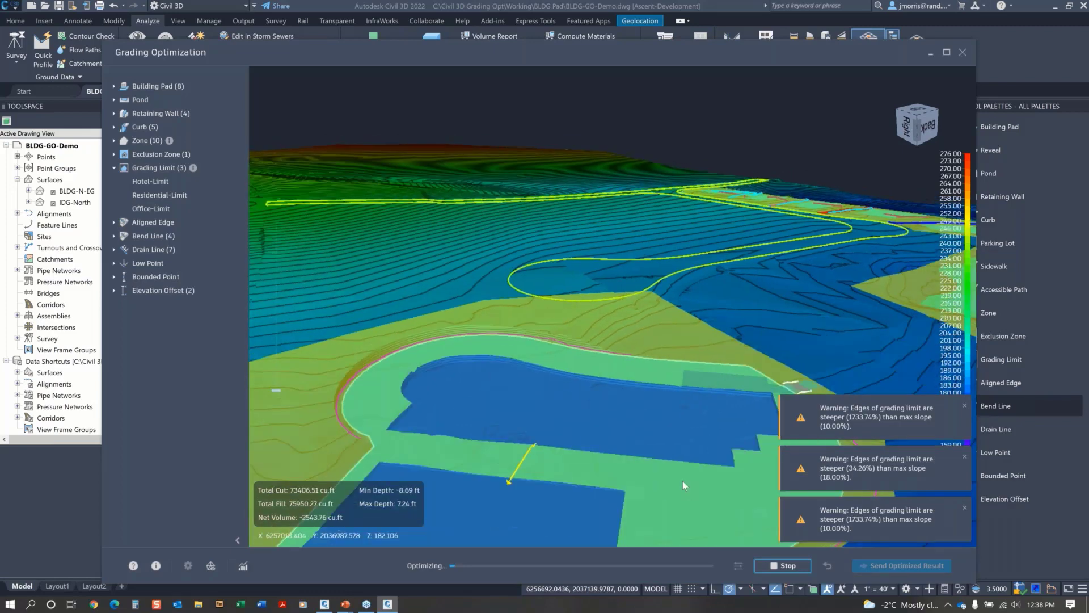
pyautogui.moveTo(683, 481); pyautogui.dragTo(614, 452, button='middle')
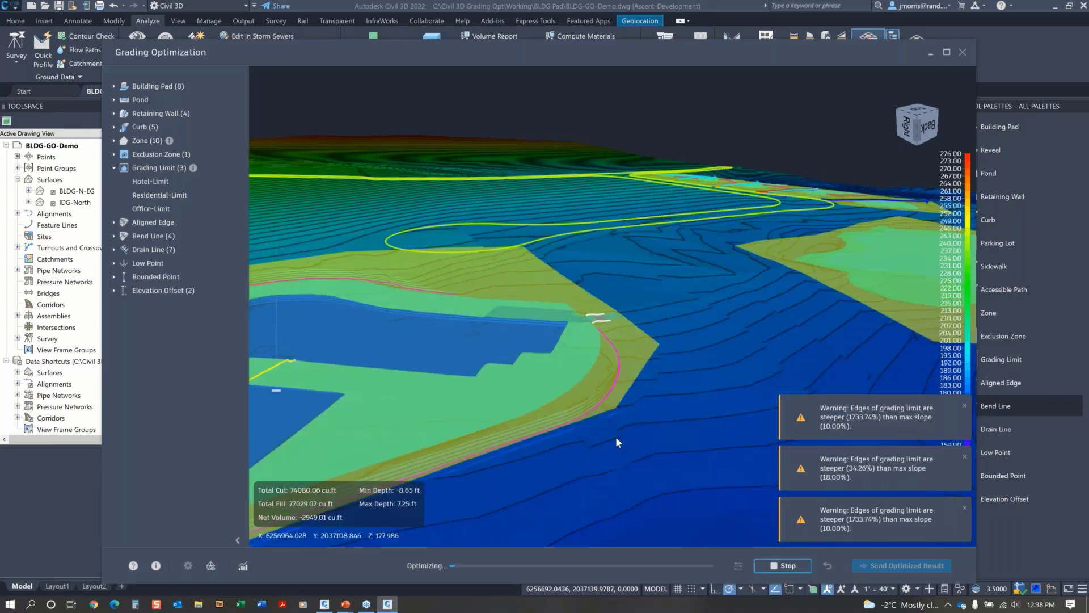
pyautogui.scroll(4, 616, 437)
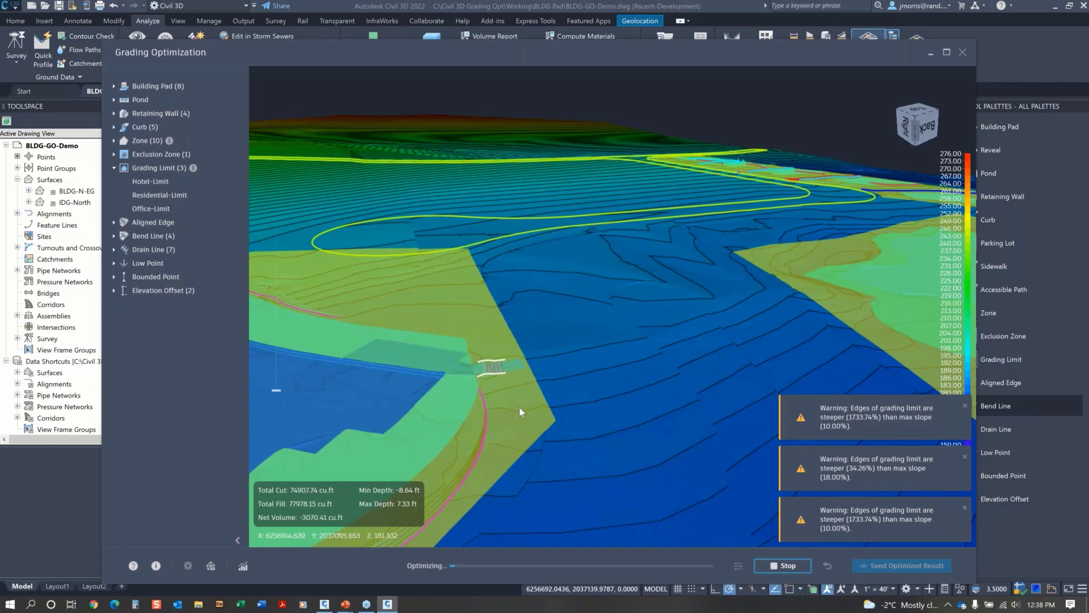
# - Inspect the white bend lines at the edge of the pad up close, view one bend line's properties, and return to an overview
pyautogui.scroll(3, 521, 412)
pyautogui.moveTo(421, 412); pyautogui.dragTo(546, 407, button='middle')
pyautogui.scroll(3, 558, 416)
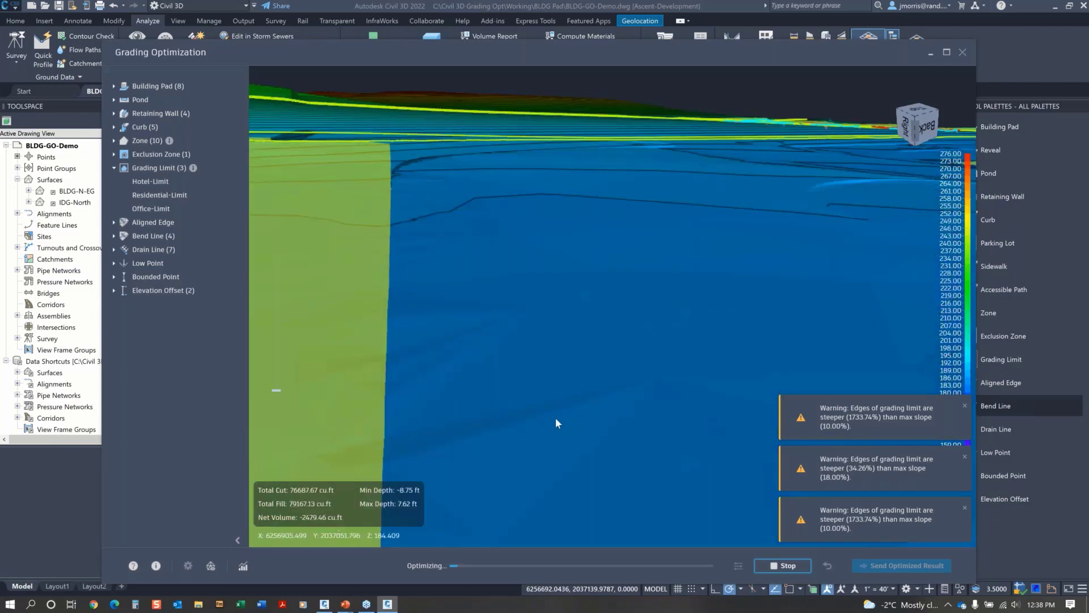
pyautogui.scroll(-5, 515, 408)
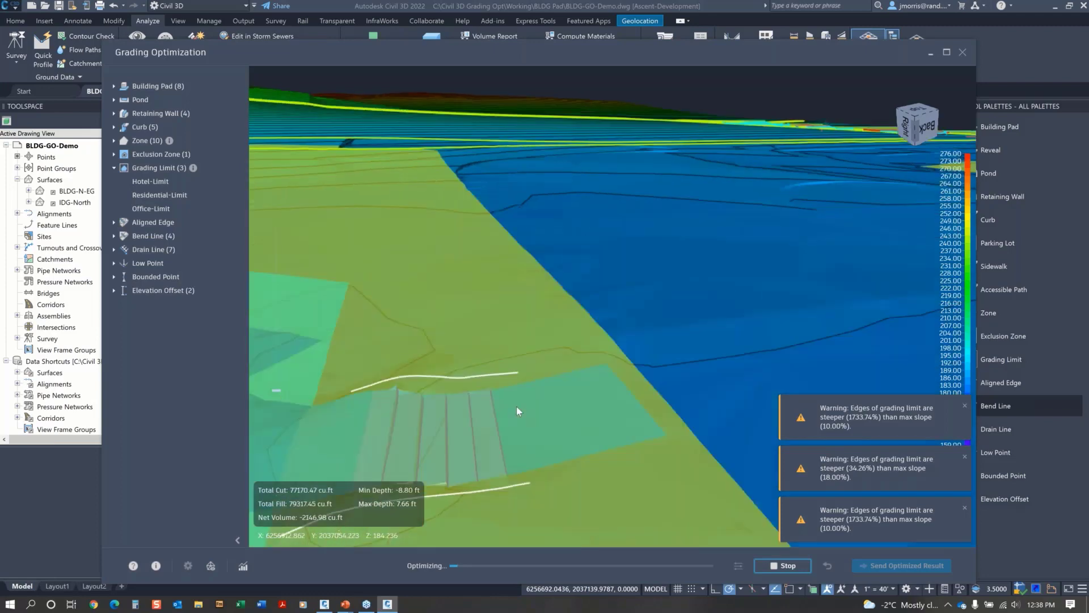
pyautogui.scroll(1, 519, 403)
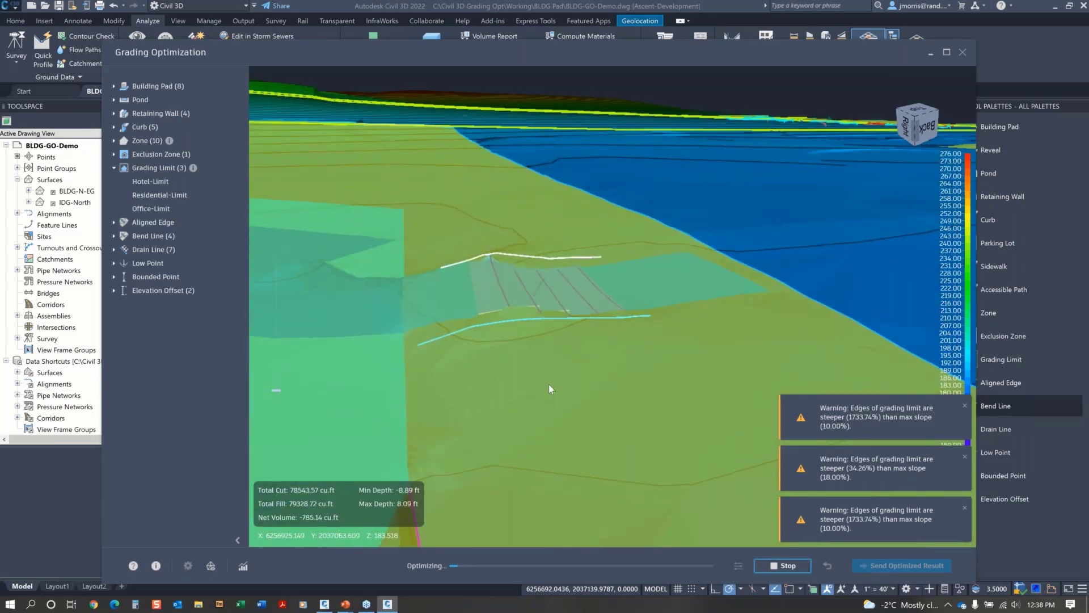
pyautogui.scroll(2, 549, 383)
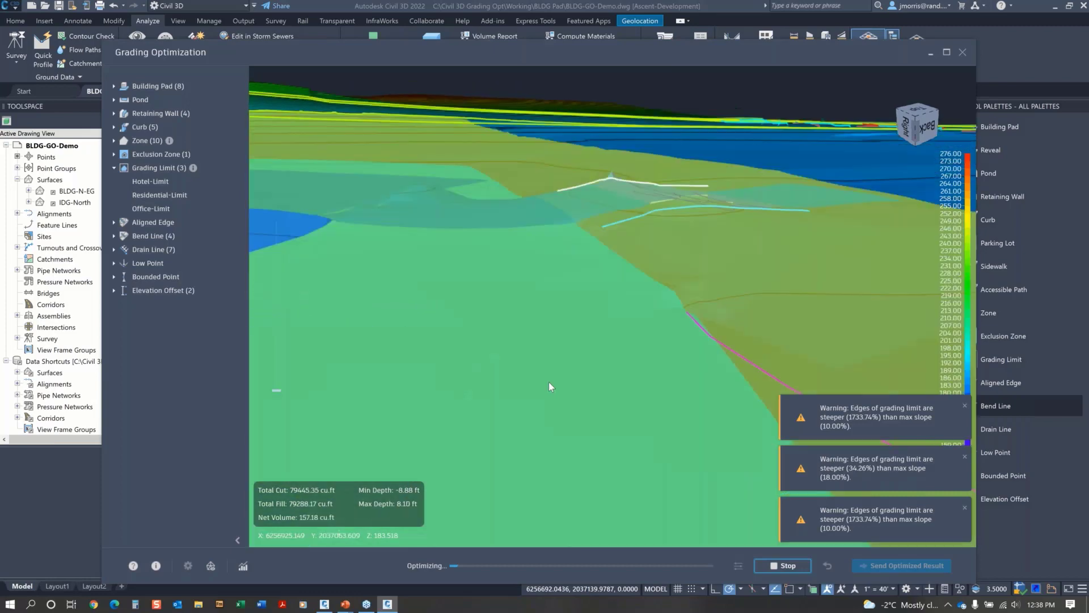
pyautogui.click(549, 383)
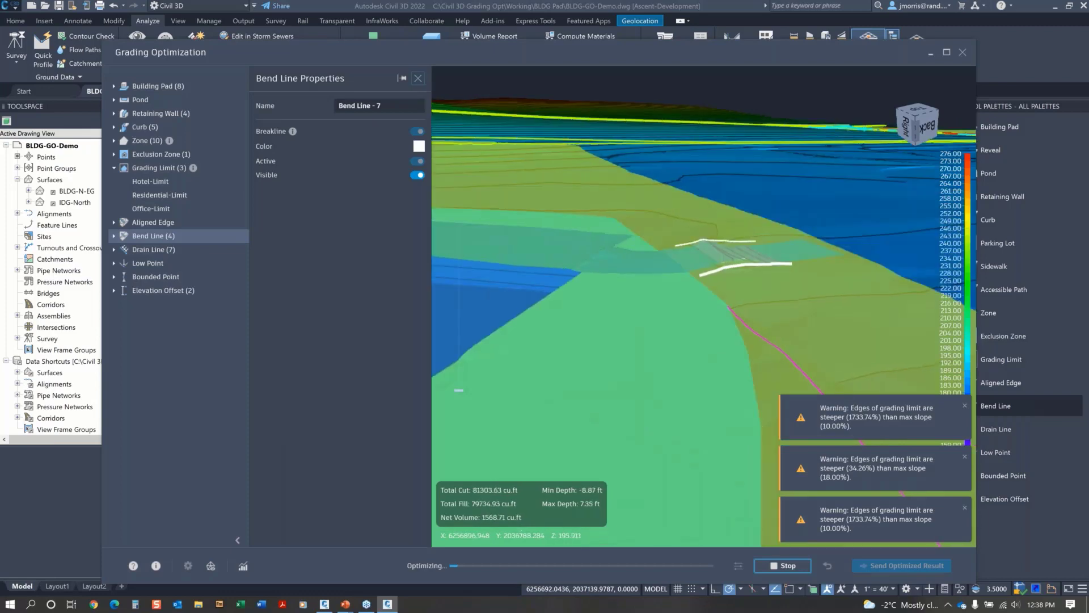
pyautogui.click(418, 79)
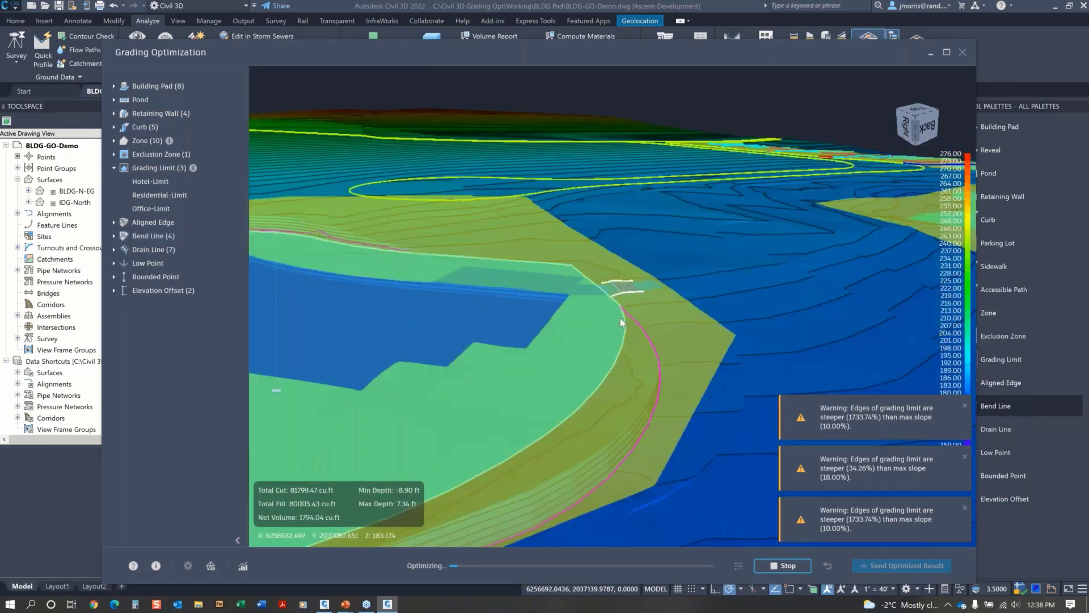
pyautogui.scroll(-2, 620, 318)
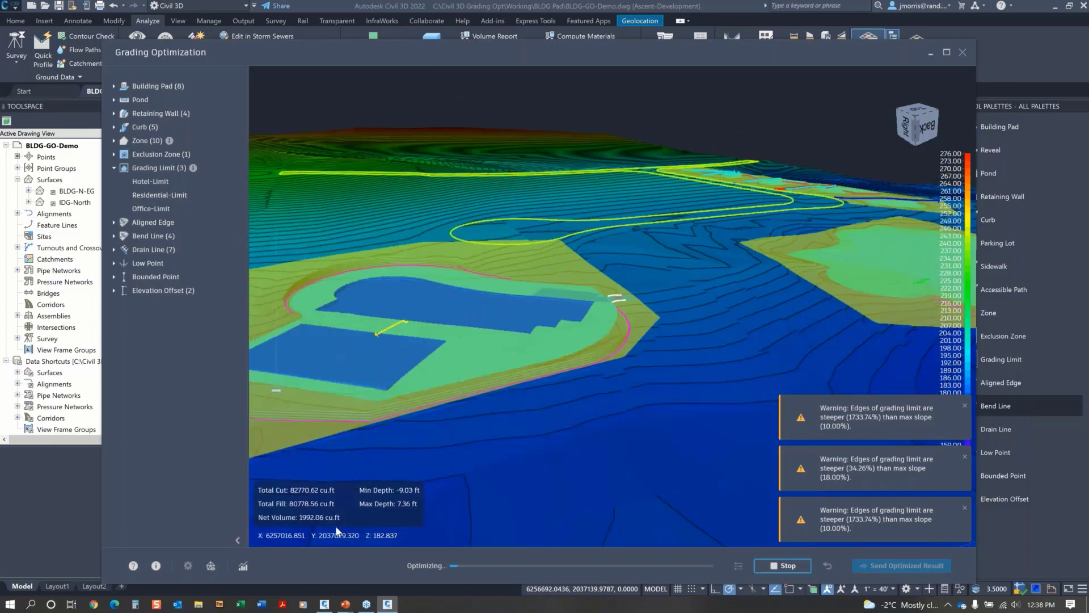
# - Show the Visualization Toolbar, display the result as red-highlighted surface triangles, and inspect the pad with the two blue areas
pyautogui.click(210, 567)
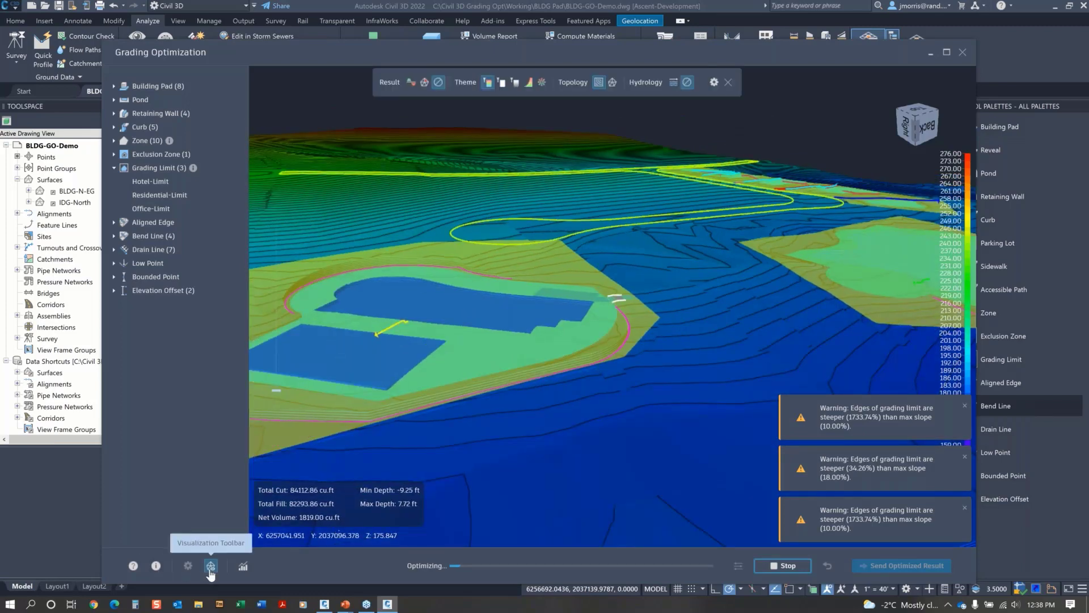
pyautogui.click(424, 82)
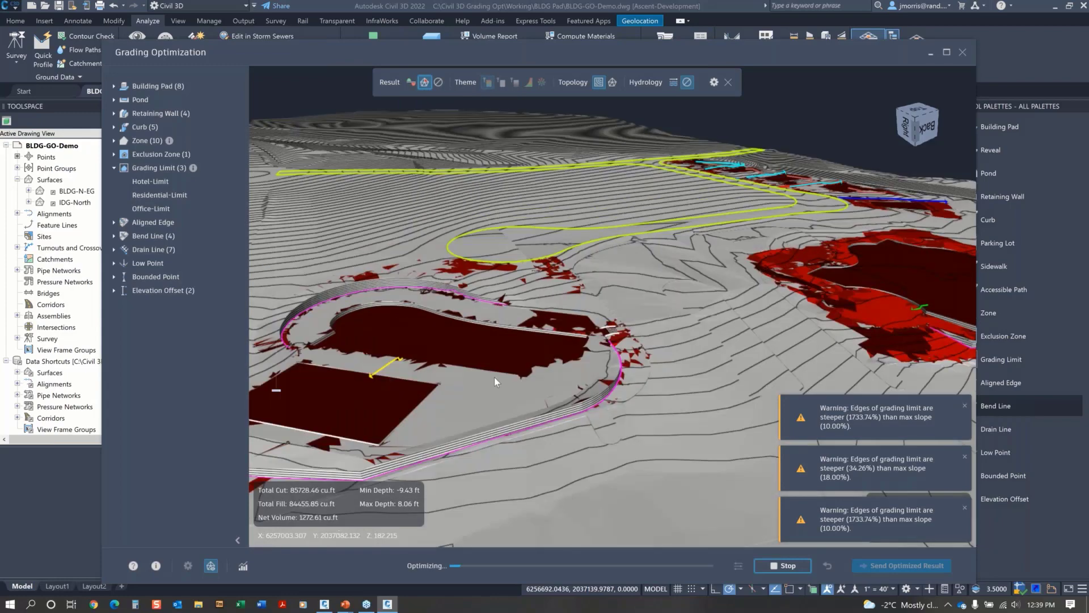
pyautogui.scroll(2, 495, 377)
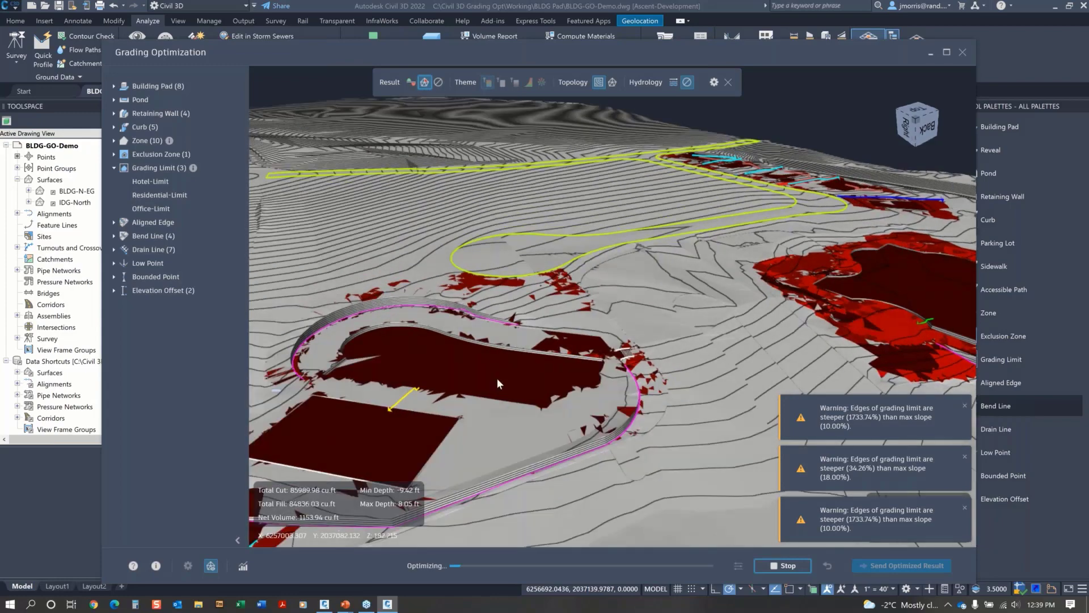
pyautogui.keyDown('shift'); pyautogui.moveTo(498, 379); pyautogui.dragTo(474, 336, button='middle'); pyautogui.keyUp('shift')
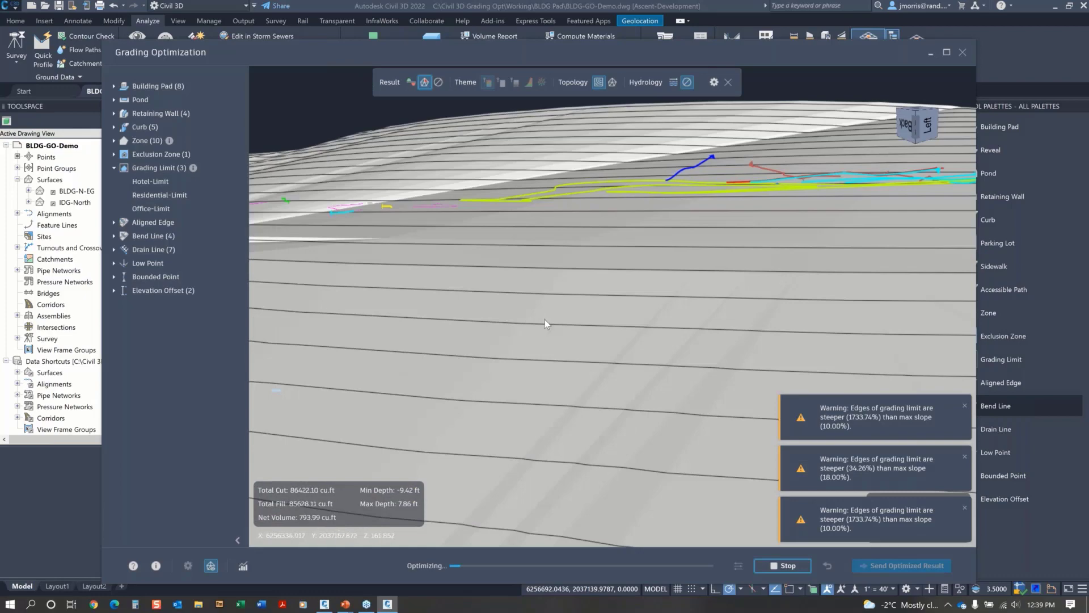
# - Inspect the red triangles around the residential lots and view the slope details of one beside the blue line
pyautogui.keyDown('shift'); pyautogui.moveTo(545, 319); pyautogui.dragTo(526, 332, button='middle'); pyautogui.keyUp('shift')
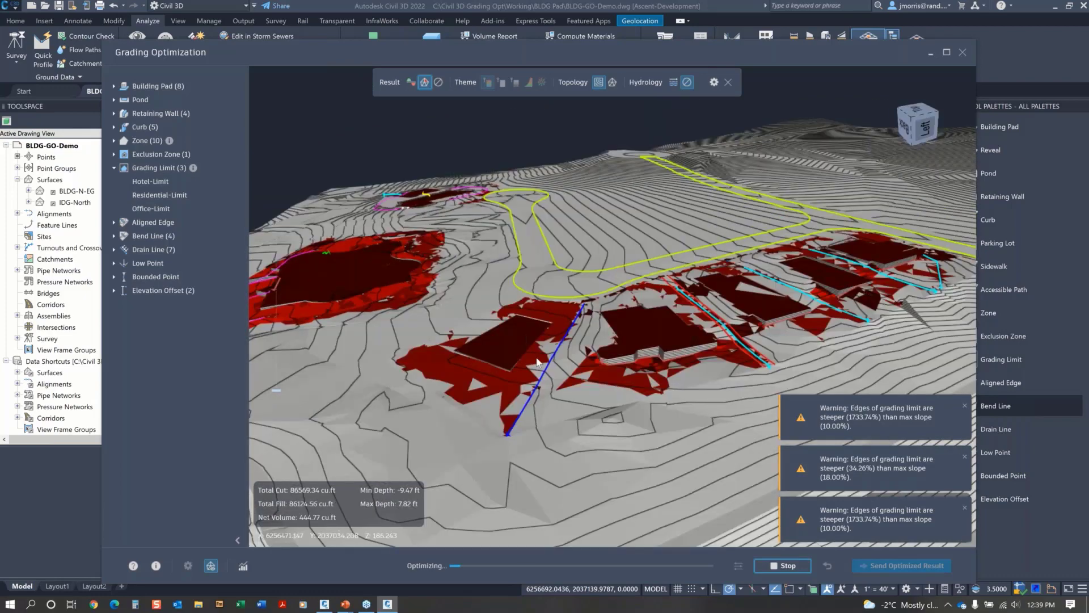
pyautogui.scroll(3, 621, 357)
pyautogui.scroll(5, 620, 358)
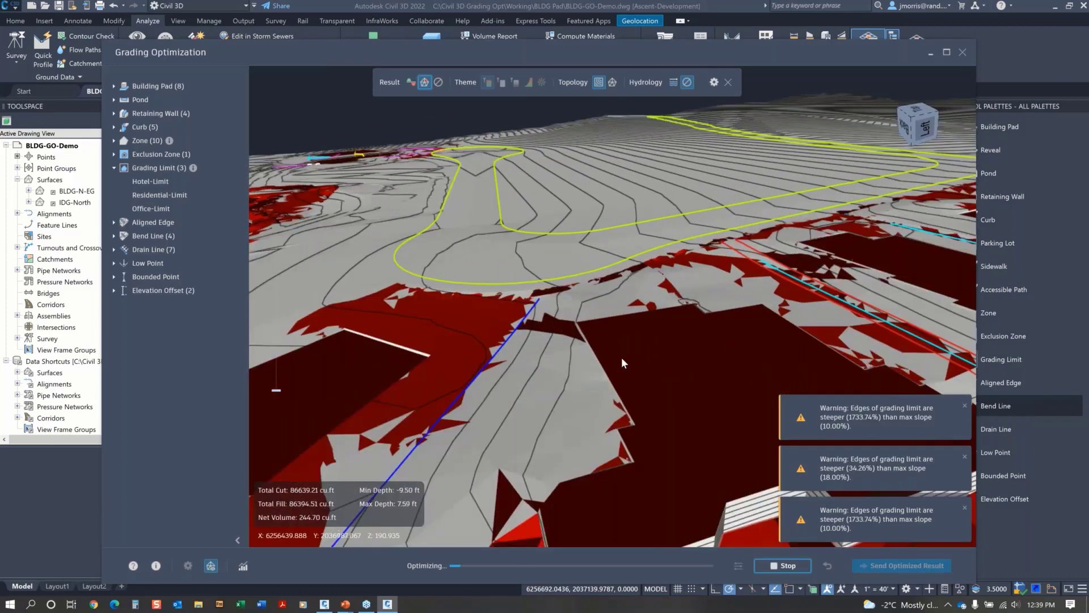
pyautogui.scroll(-3, 618, 357)
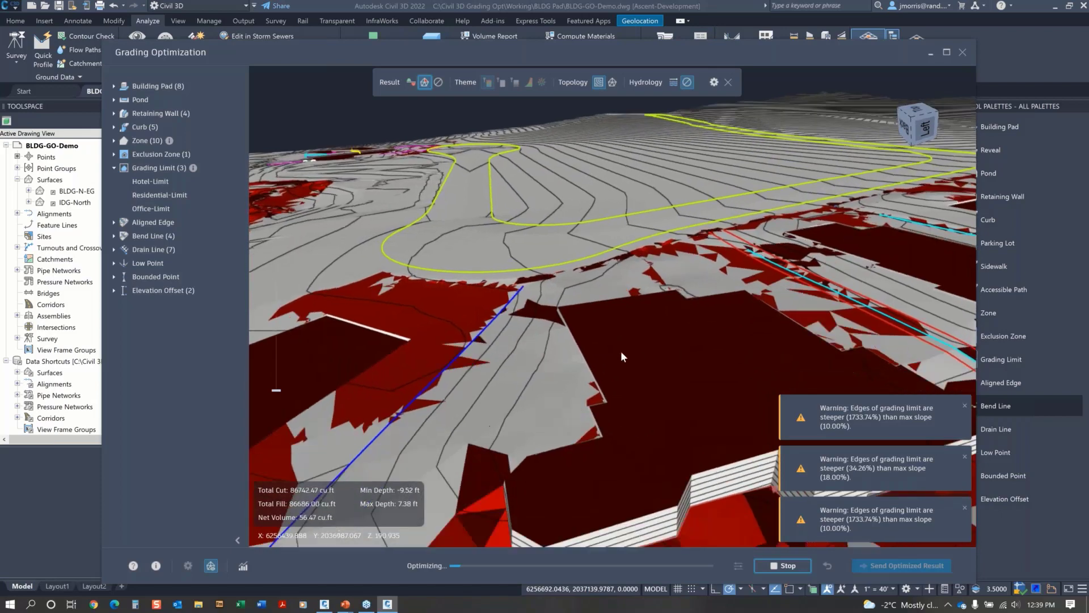
pyautogui.scroll(-2, 617, 356)
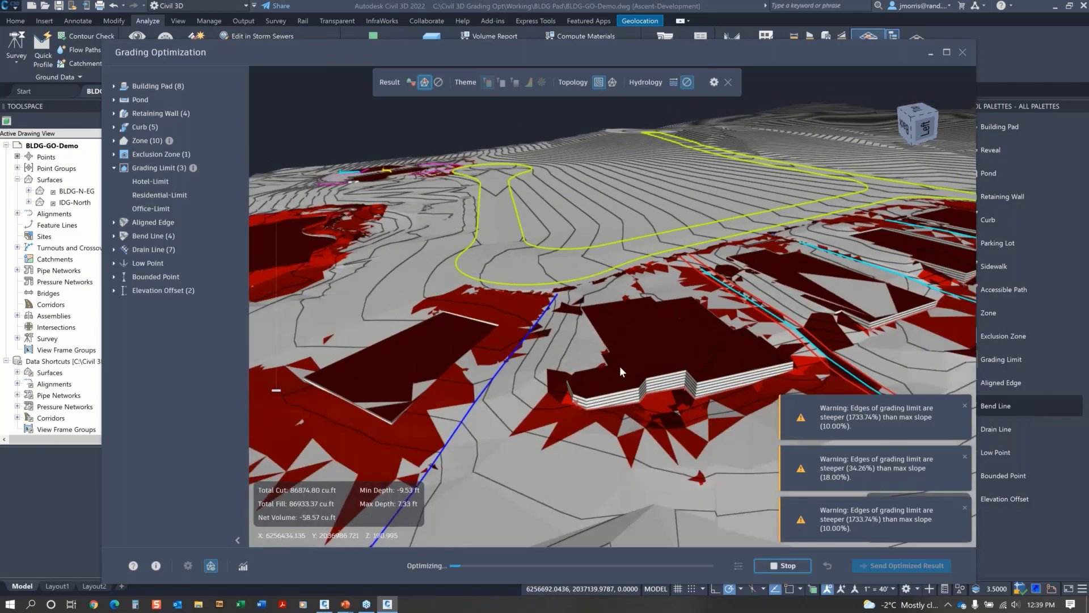
pyautogui.moveTo(542, 417)
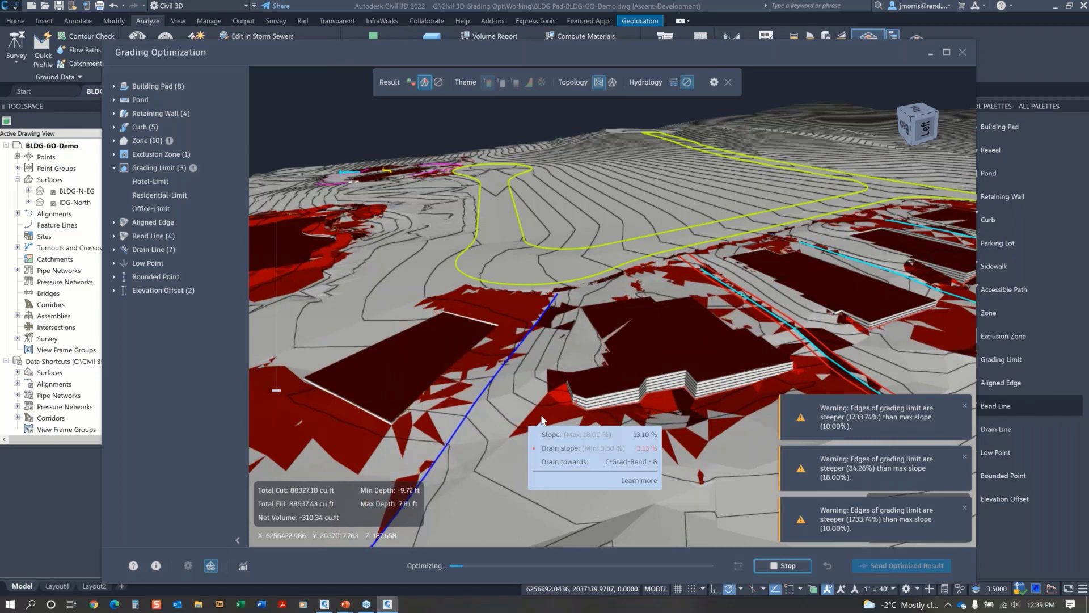
# - Turn off the result highlighting and switch the surface topology display from contours to triangles
pyautogui.click(438, 82)
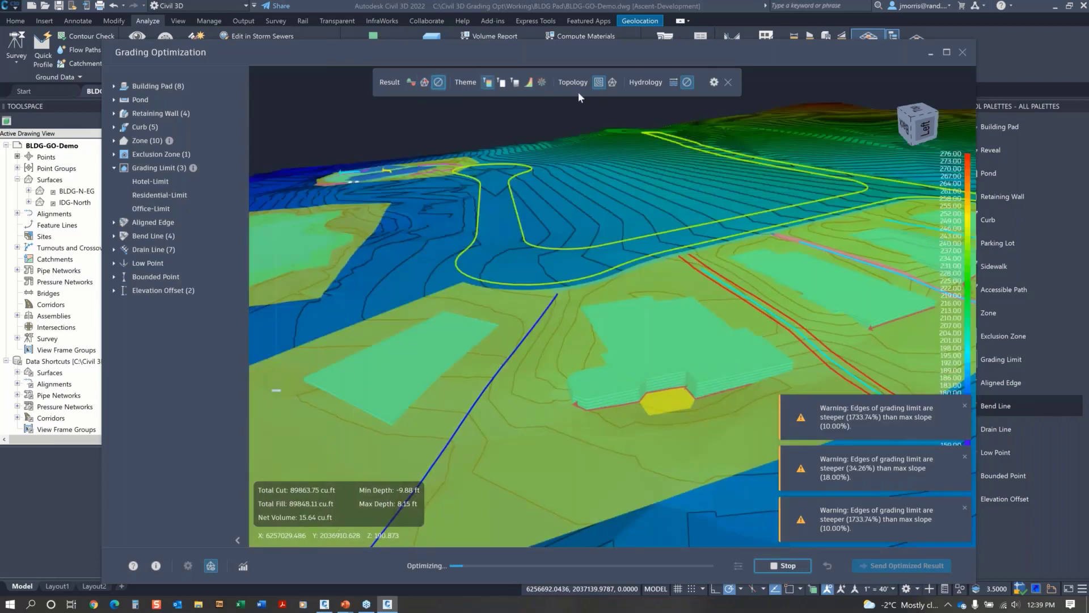
pyautogui.click(613, 82)
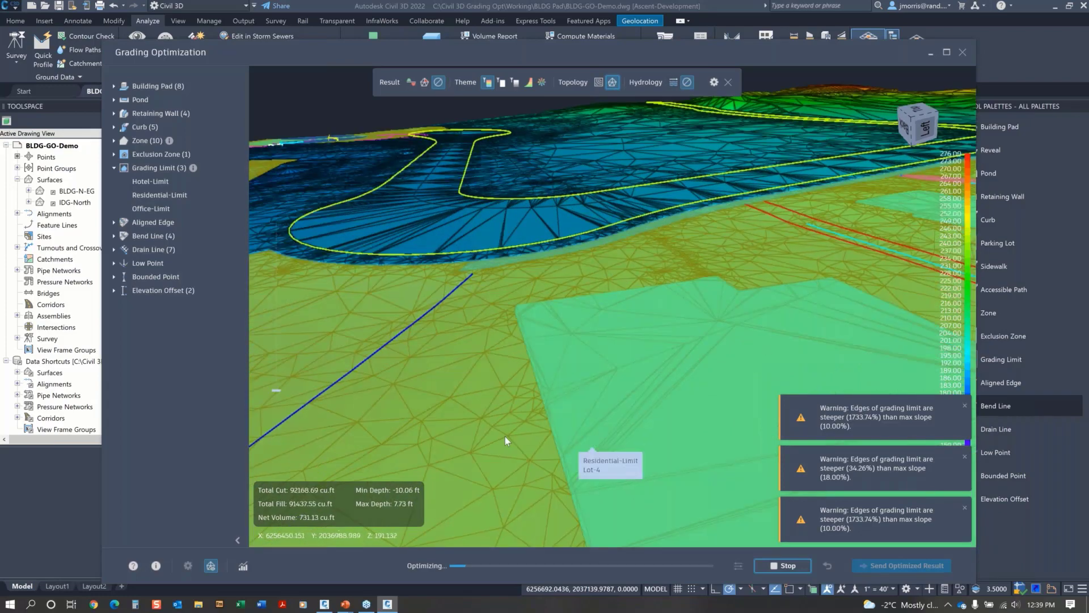
# - Turn on the hydrology flow arrows, inspect the drainage along the drain line between two residential lots, and turn the arrows off again
pyautogui.moveTo(726, 357)
pyautogui.keyDown('shift'); pyautogui.mouseDown(button='middle')
pyautogui.moveTo(703, 359)
pyautogui.moveTo(719, 358)
pyautogui.mouseUp(button='middle'); pyautogui.keyUp('shift')
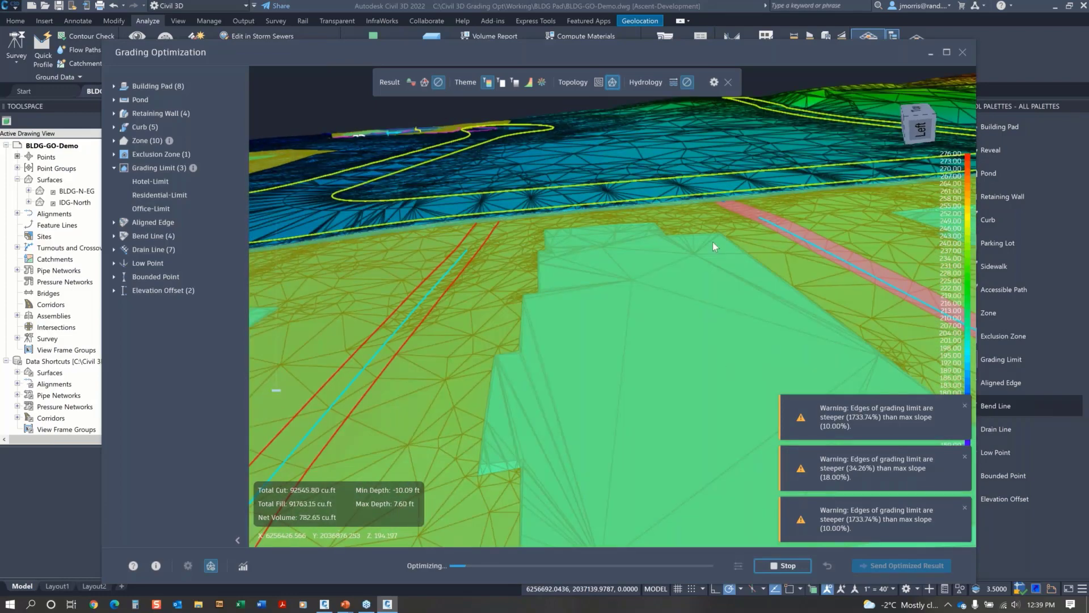
pyautogui.click(673, 84)
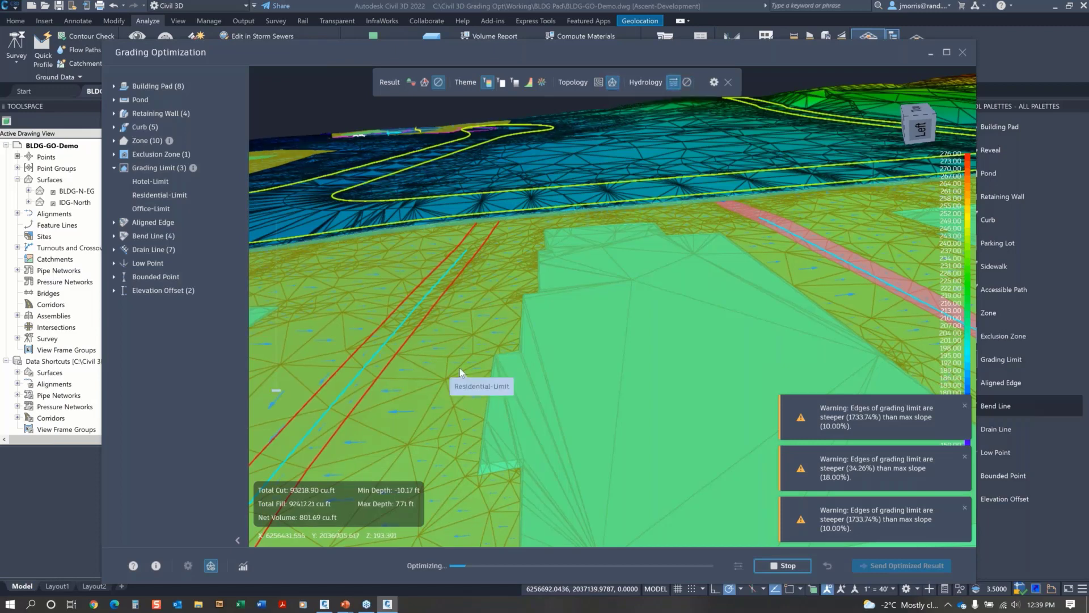
pyautogui.keyDown('shift'); pyautogui.moveTo(460, 367); pyautogui.dragTo(470, 369, button='middle'); pyautogui.keyUp('shift')
pyautogui.scroll(4, 470, 370)
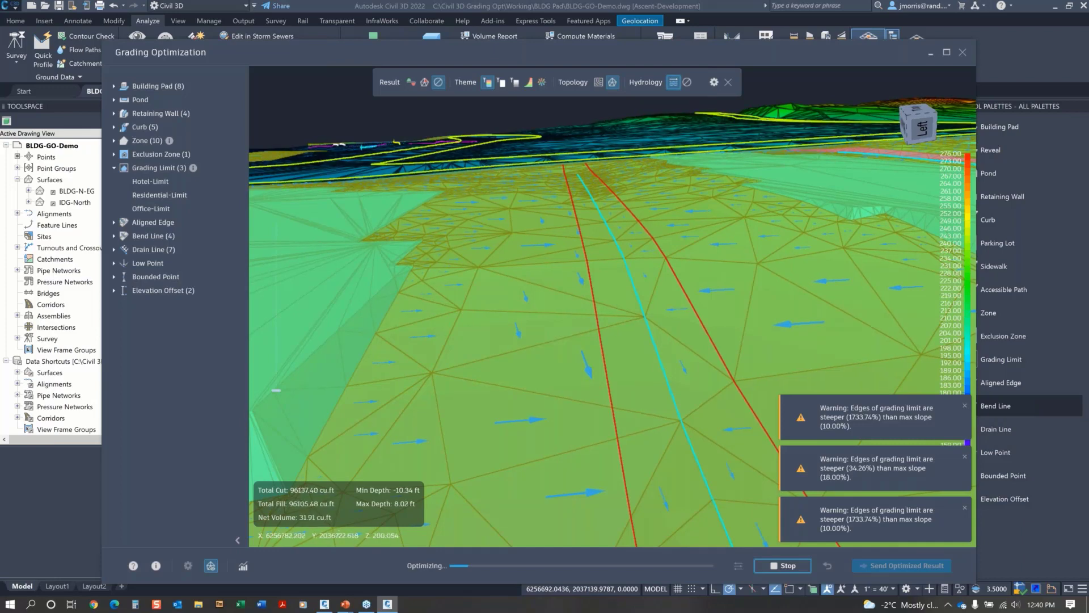
pyautogui.click(687, 82)
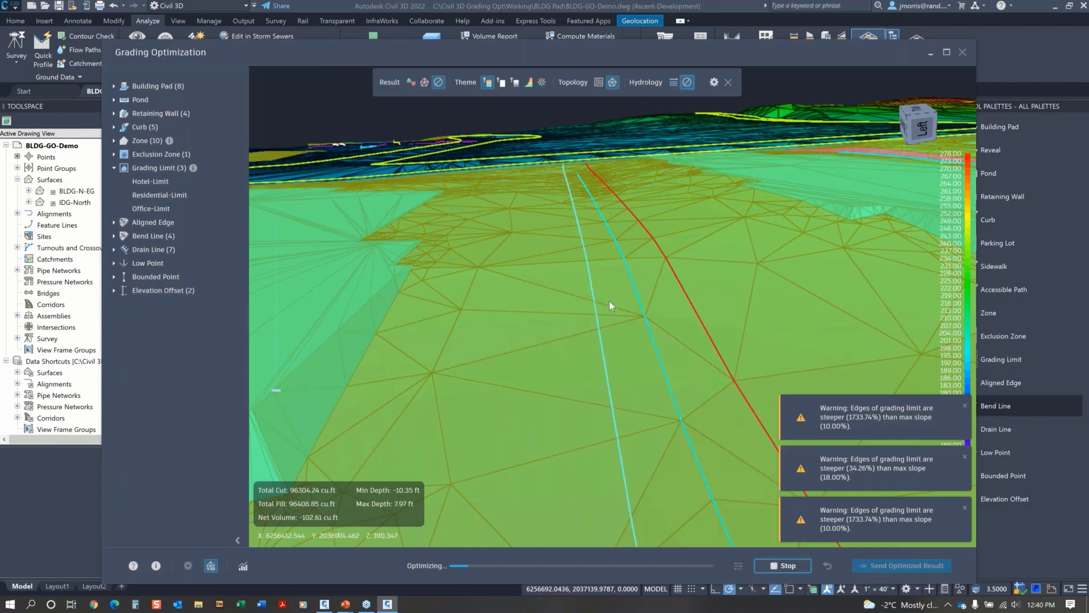
# - Compare the slope, aspect, elevation and grayscale surface themes, then apply the plain white theme and view the large building pad
pyautogui.scroll(-8, 609, 305)
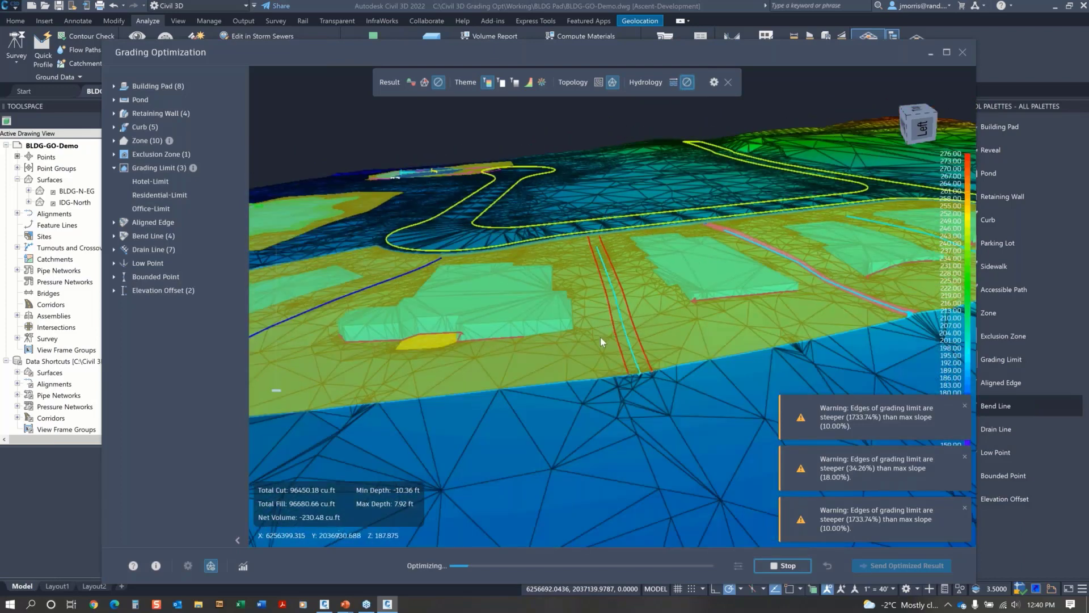
pyautogui.moveTo(601, 337); pyautogui.dragTo(573, 346, button='middle')
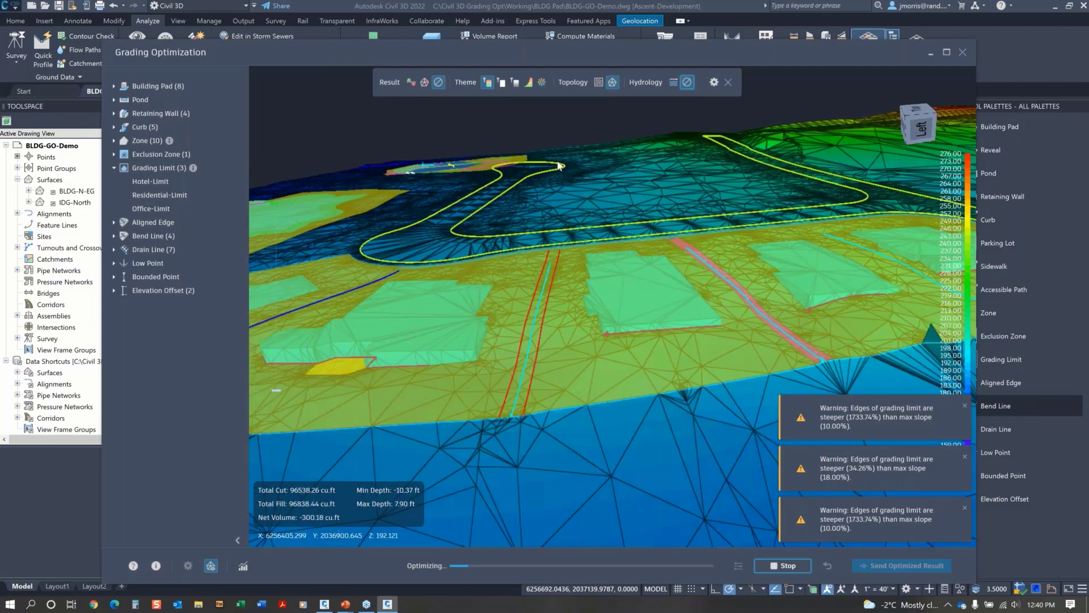
pyautogui.click(529, 83)
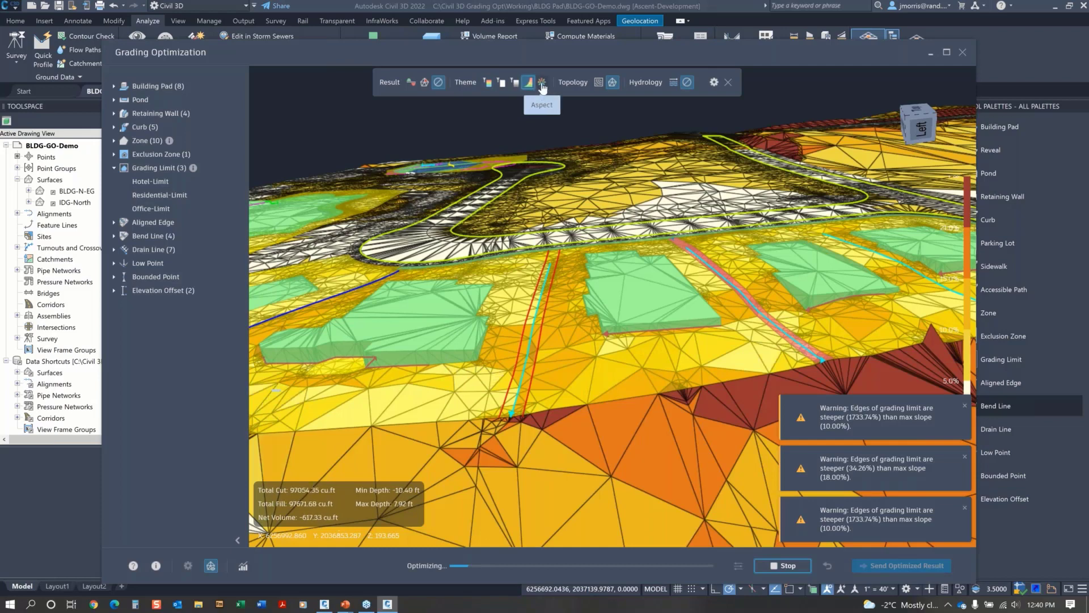
pyautogui.click(541, 83)
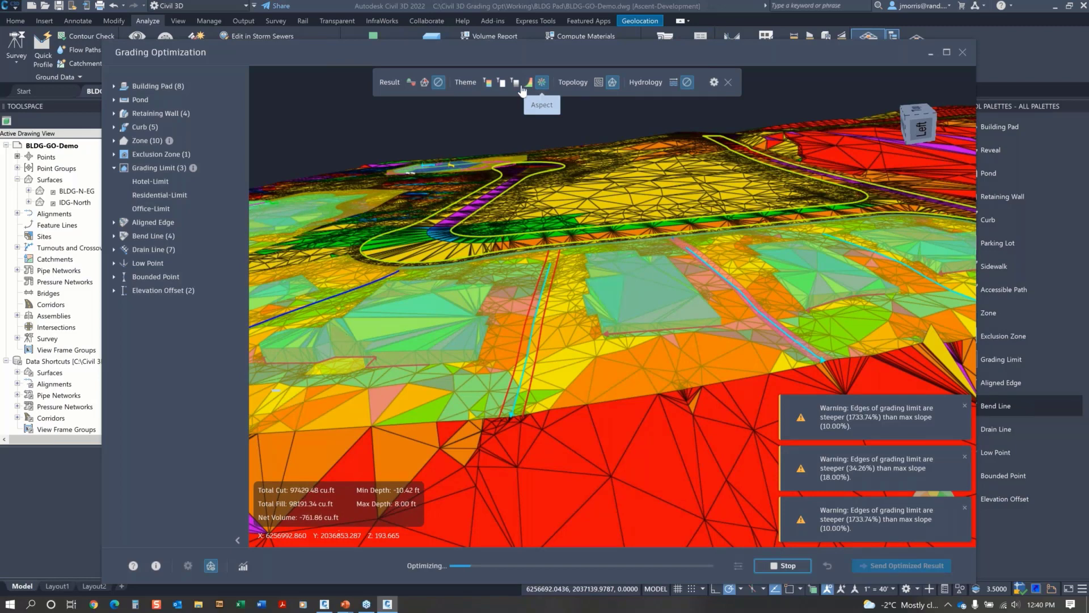
pyautogui.click(487, 86)
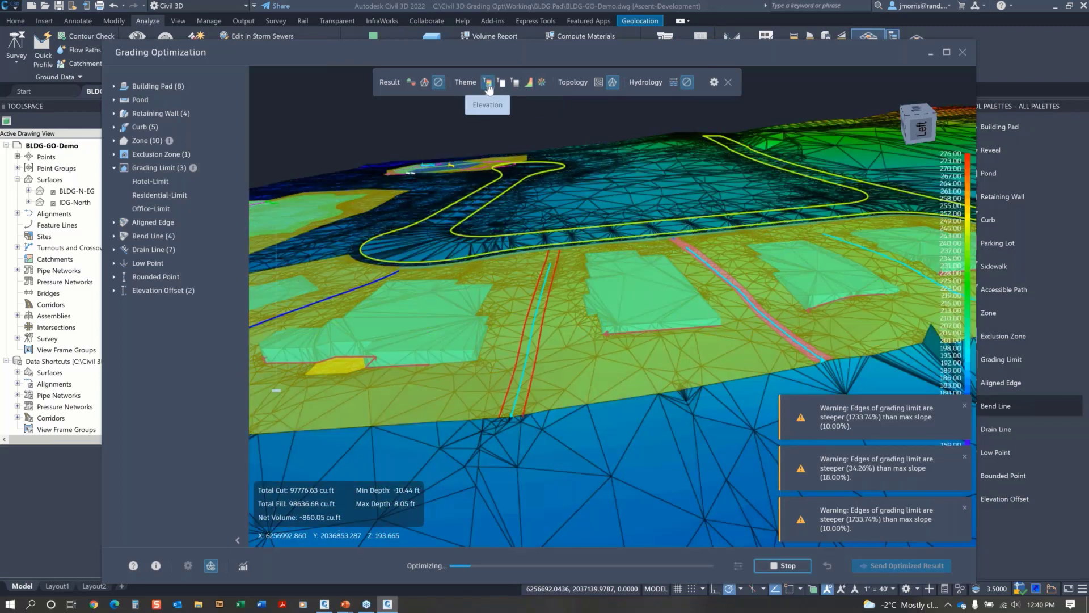
pyautogui.click(515, 84)
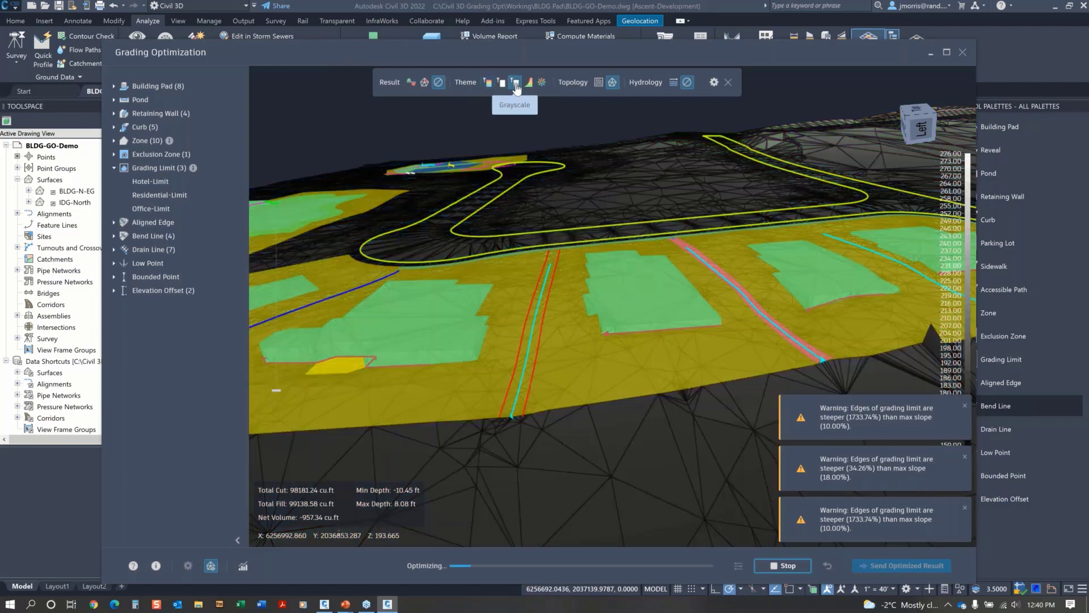
pyautogui.click(501, 83)
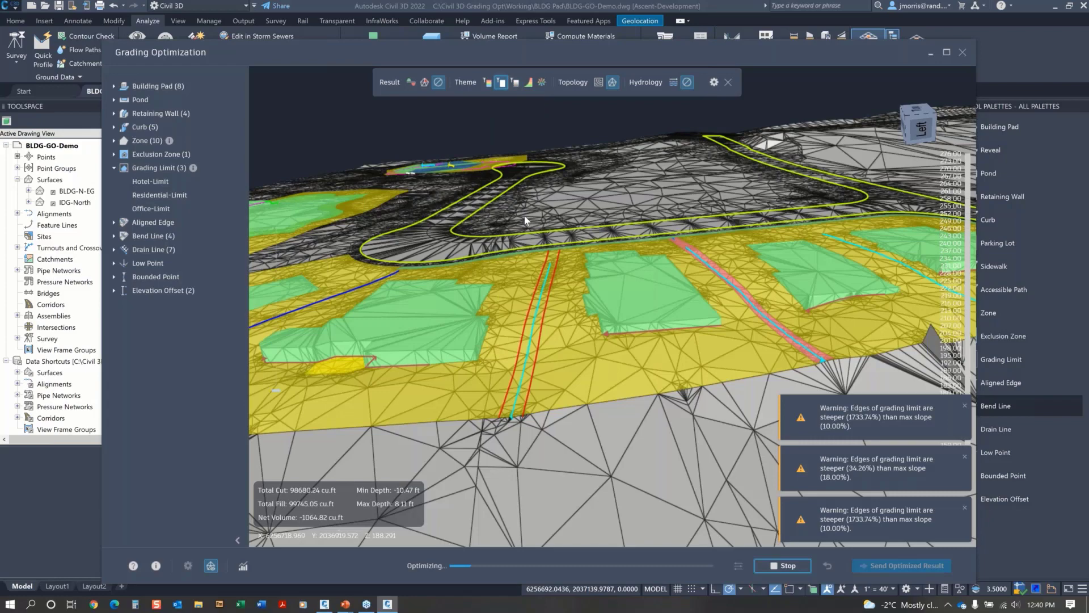
pyautogui.moveTo(525, 221); pyautogui.dragTo(594, 222)
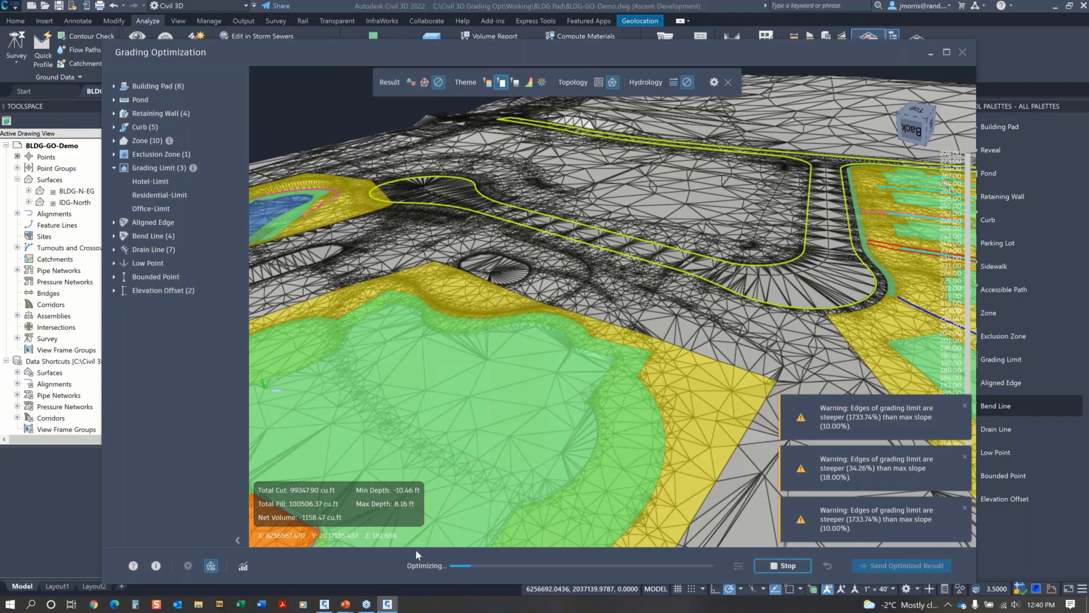
# - Review the feasibility, terrain smoothness and volume curves in the Convergence Plots, then close the plots
pyautogui.click(243, 566)
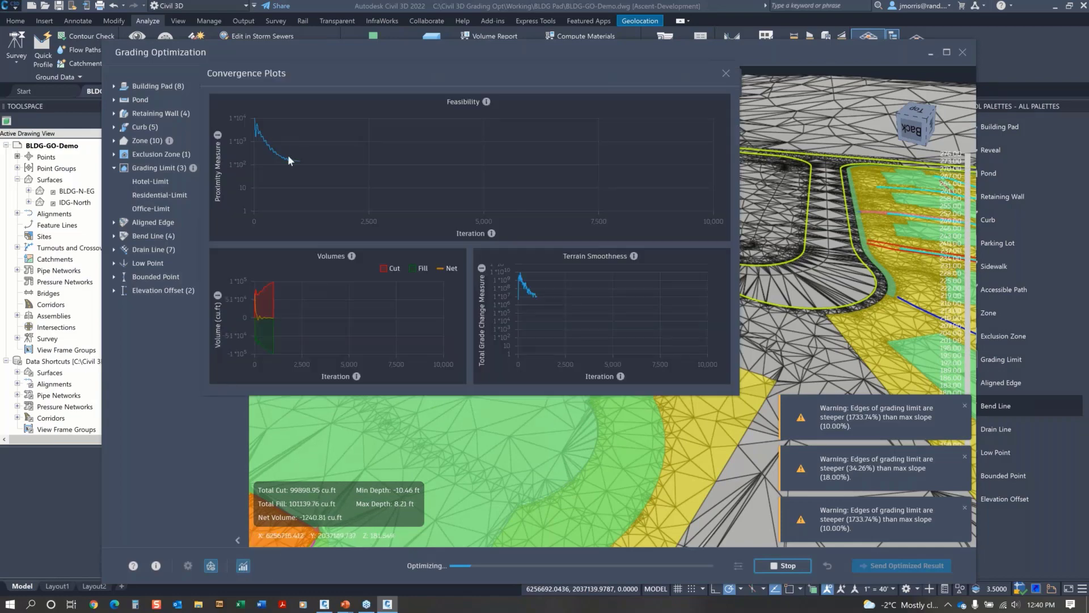
pyautogui.moveTo(299, 161)
pyautogui.moveTo(543, 306)
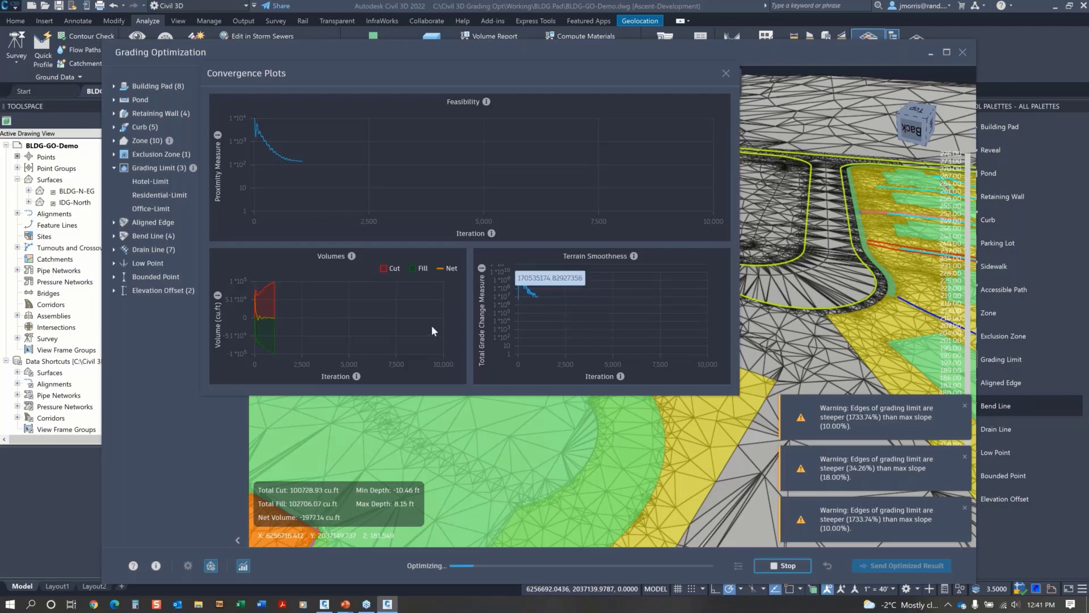
pyautogui.moveTo(292, 334)
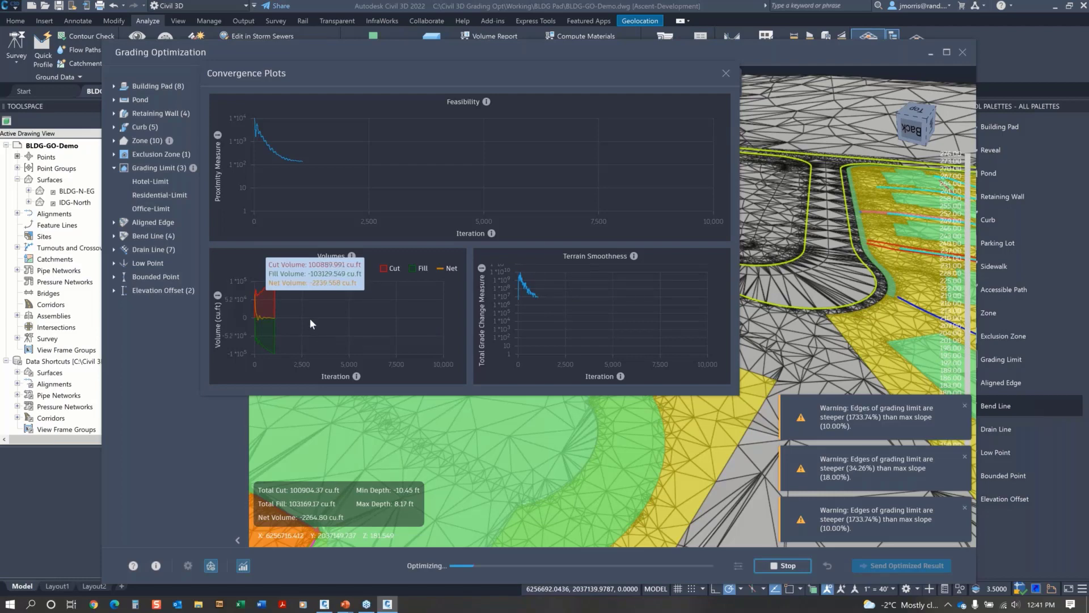
pyautogui.click(726, 74)
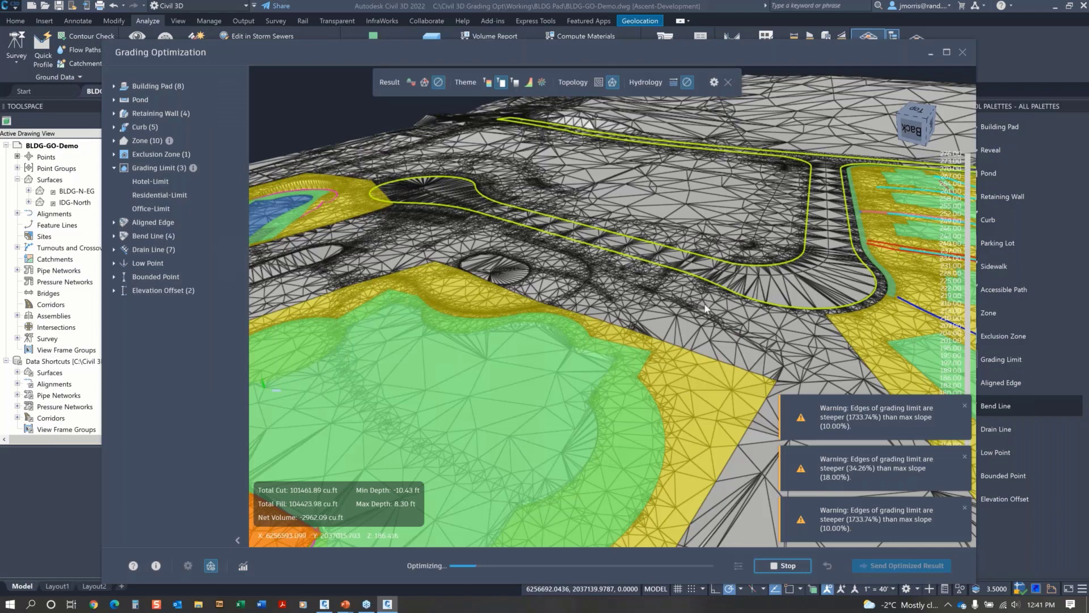
# - Stop optimizing and send the result as a new surface named Bldg-N with style ASC-Contours 1' and 5' (Design) with Slope Arrows
pyautogui.click(769, 561)
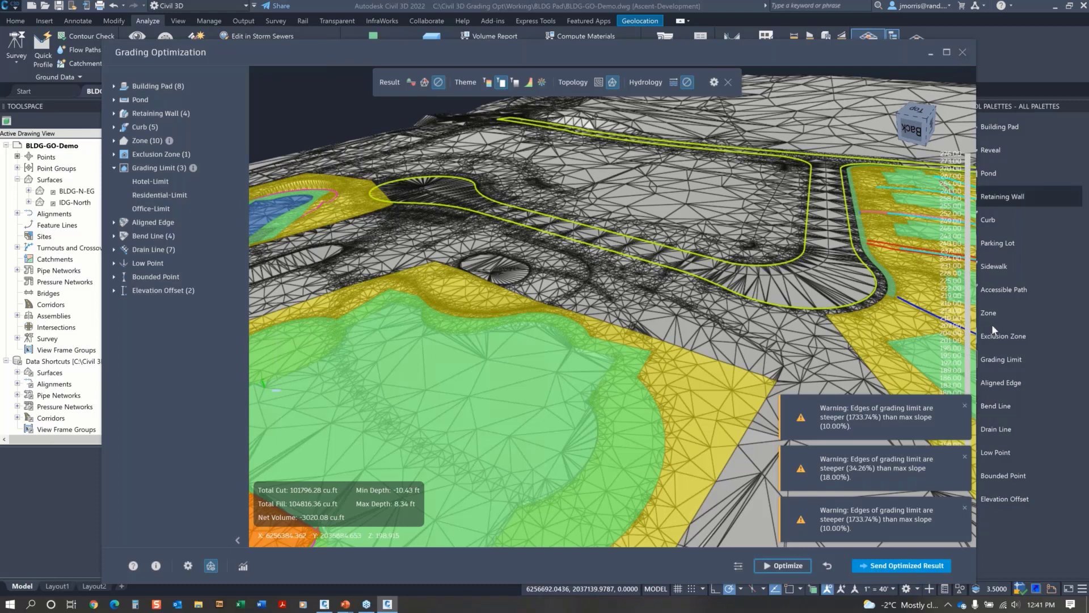
pyautogui.click(886, 569)
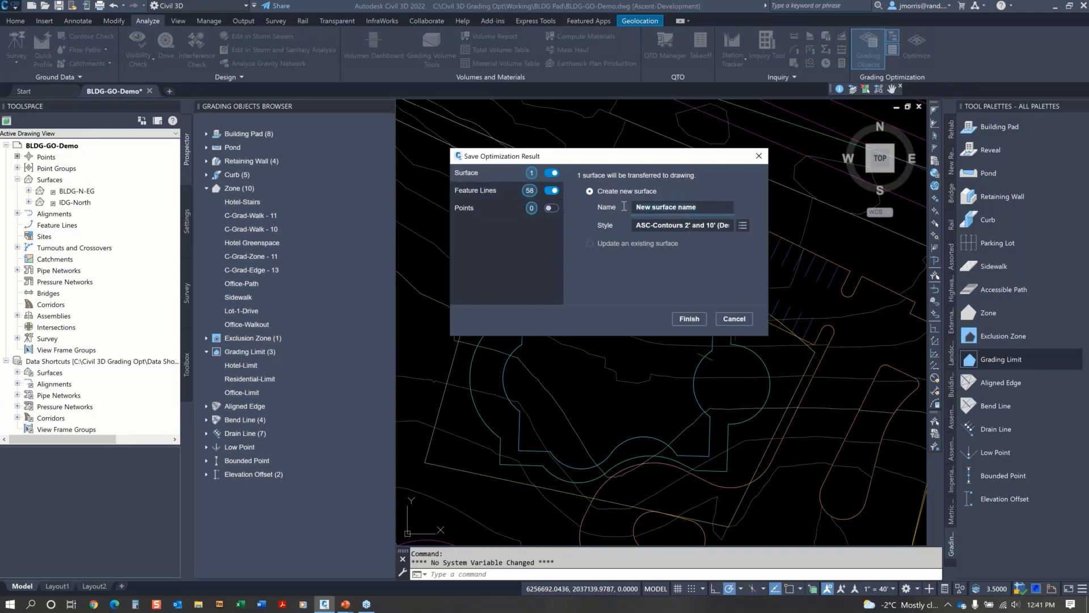
pyautogui.write('Bldg-N')
pyautogui.click(742, 226)
pyautogui.click(743, 226)
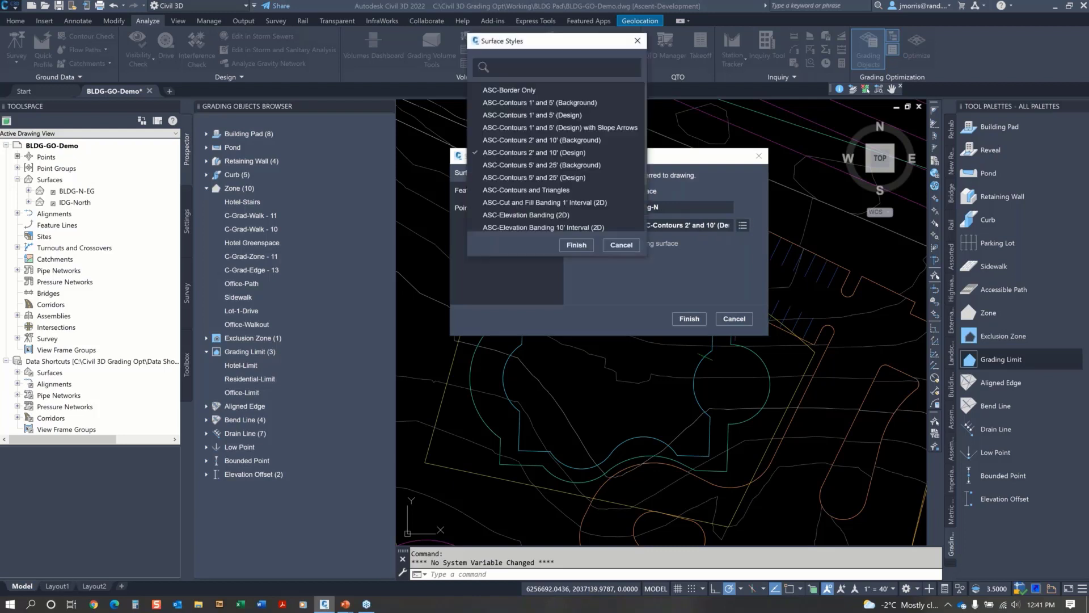
pyautogui.click(604, 130)
pyautogui.click(575, 246)
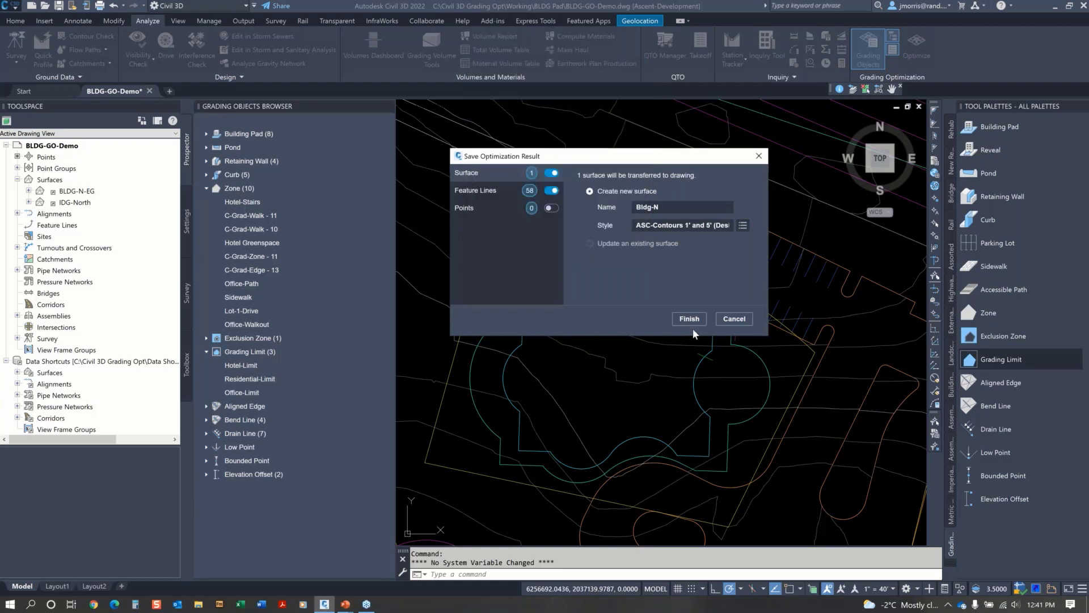
# - Save the optimized feature lines to a new site named BLDG-N, leave points excluded, and finish transferring the result to the drawing
pyautogui.click(480, 191)
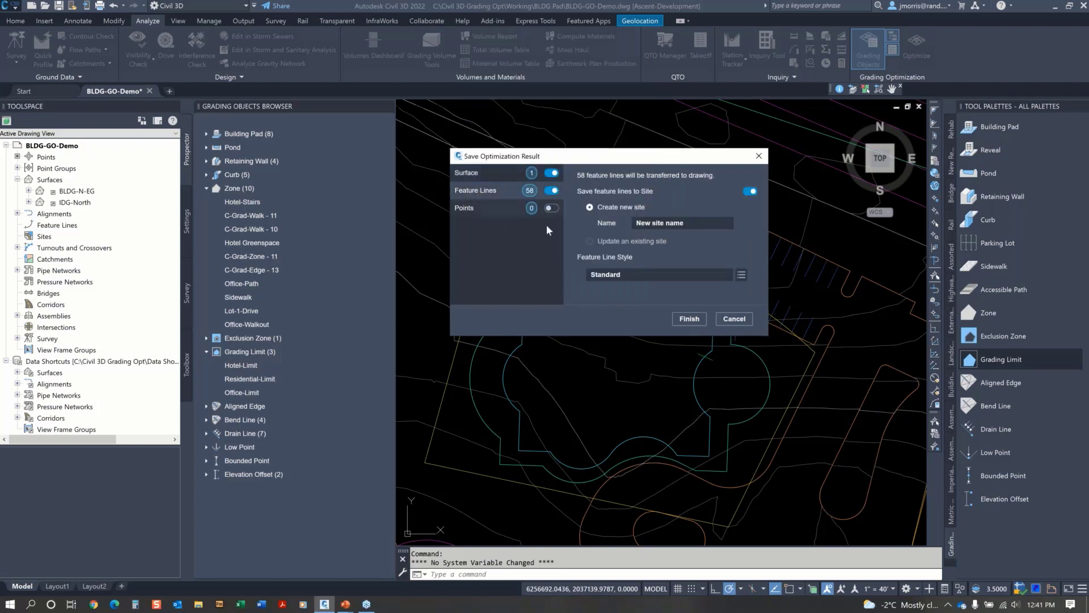
pyautogui.click(703, 229)
pyautogui.write('BLDG-N')
pyautogui.click(471, 208)
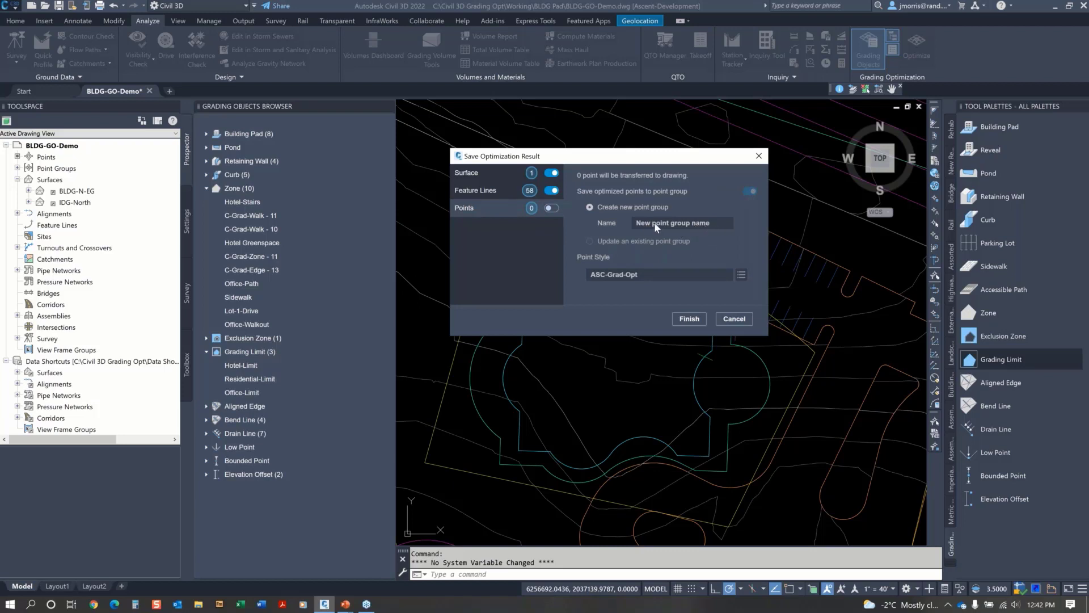
pyautogui.moveTo(650, 157); pyautogui.dragTo(709, 125)
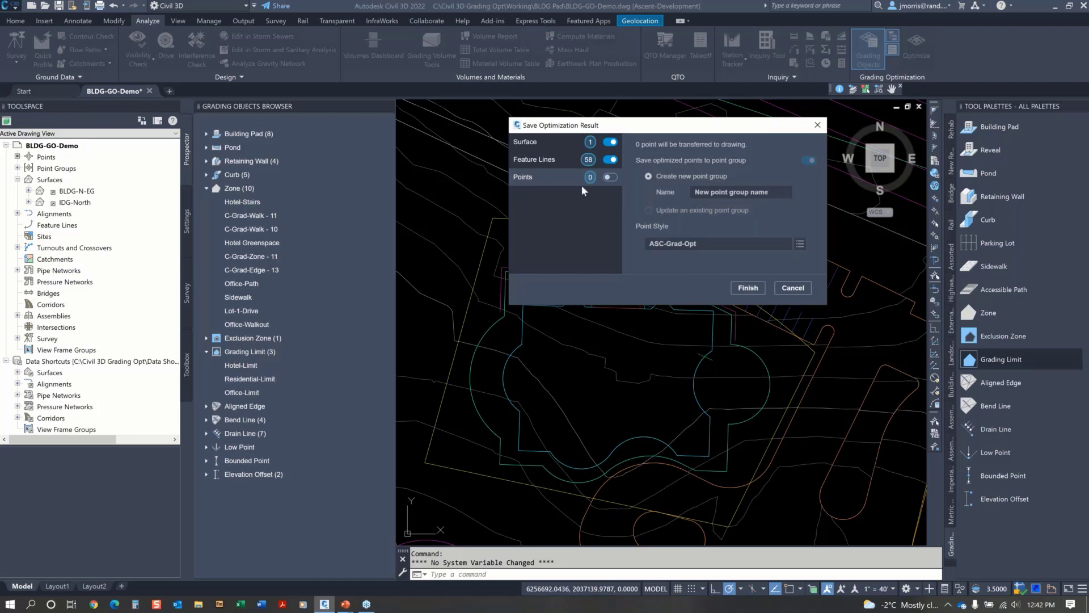
pyautogui.click(747, 290)
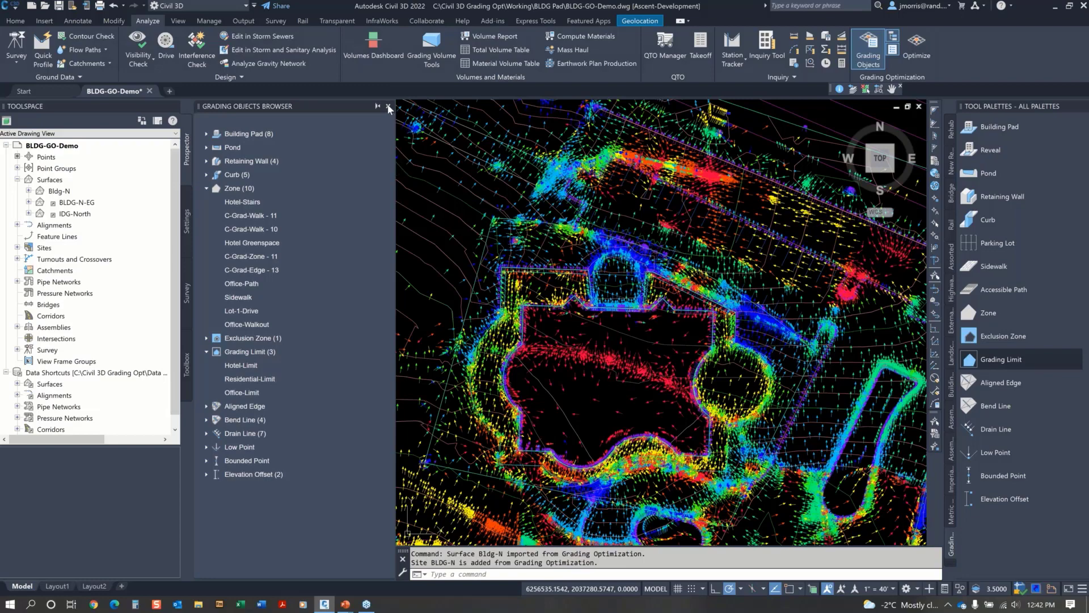
# - Close the Grading Objects Browser and save the drawing
pyautogui.click(389, 106)
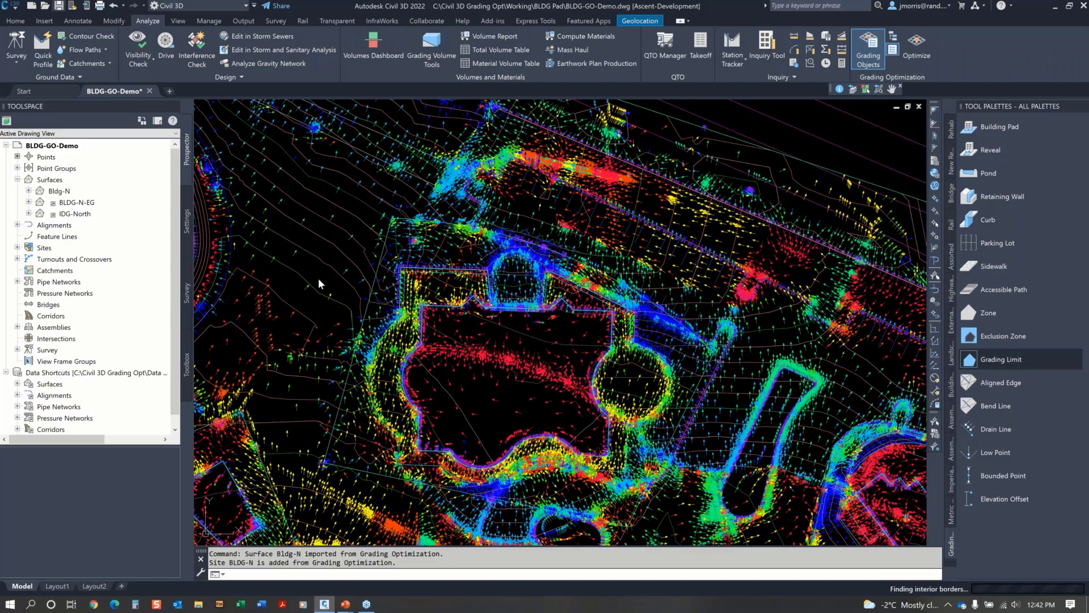
pyautogui.hotkey('ctrl', 's')
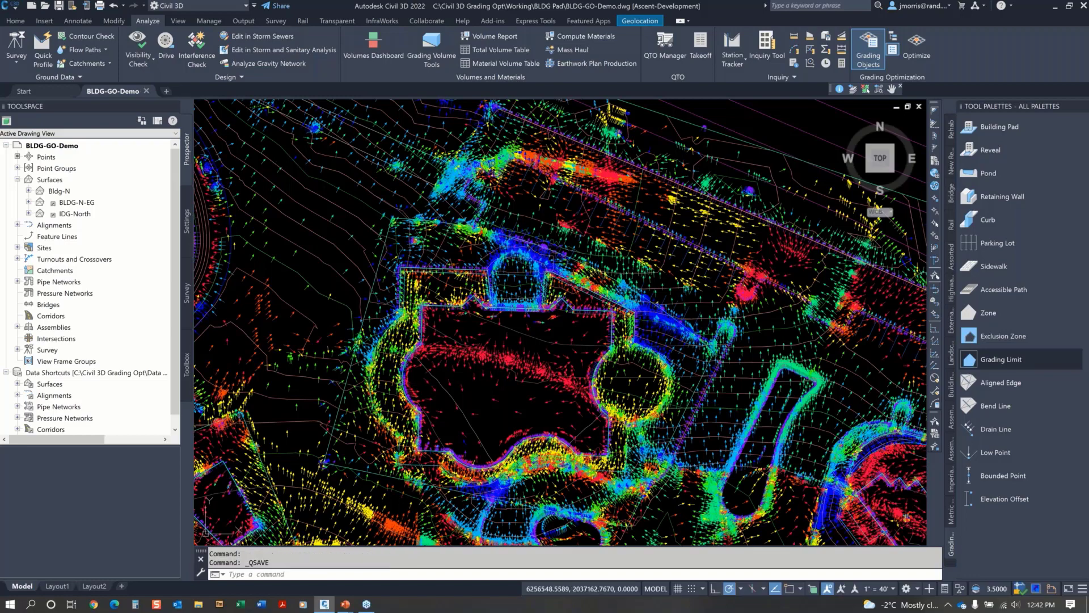
# - Open the Bldg-N surface in a maximized Object Viewer, examine the building pads and roads from several angles, and close the viewer
pyautogui.click(350, 218)
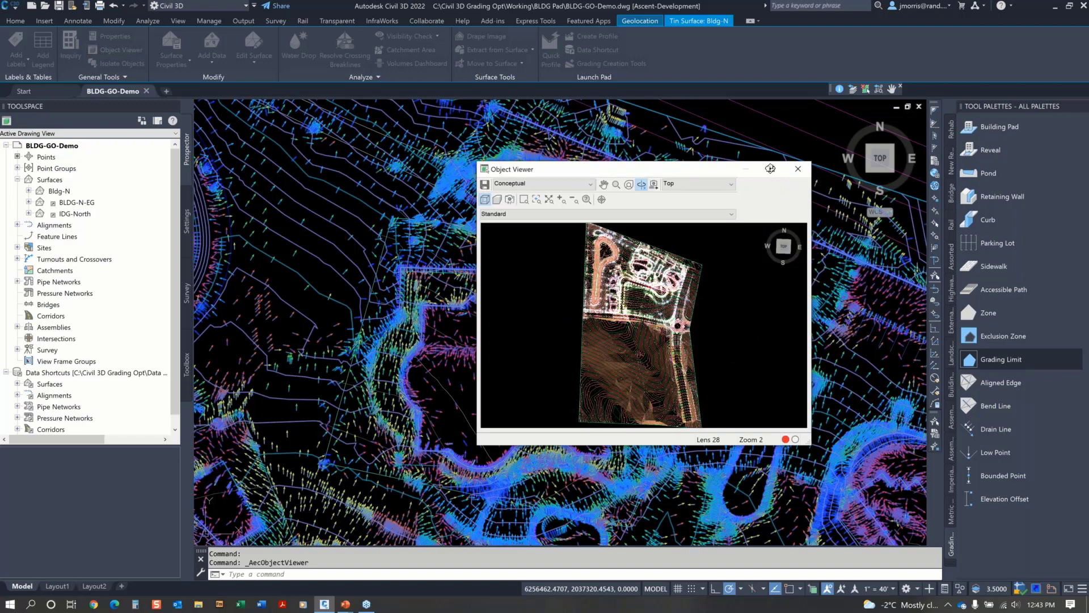
pyautogui.moveTo(757, 231); pyautogui.dragTo(669, 313)
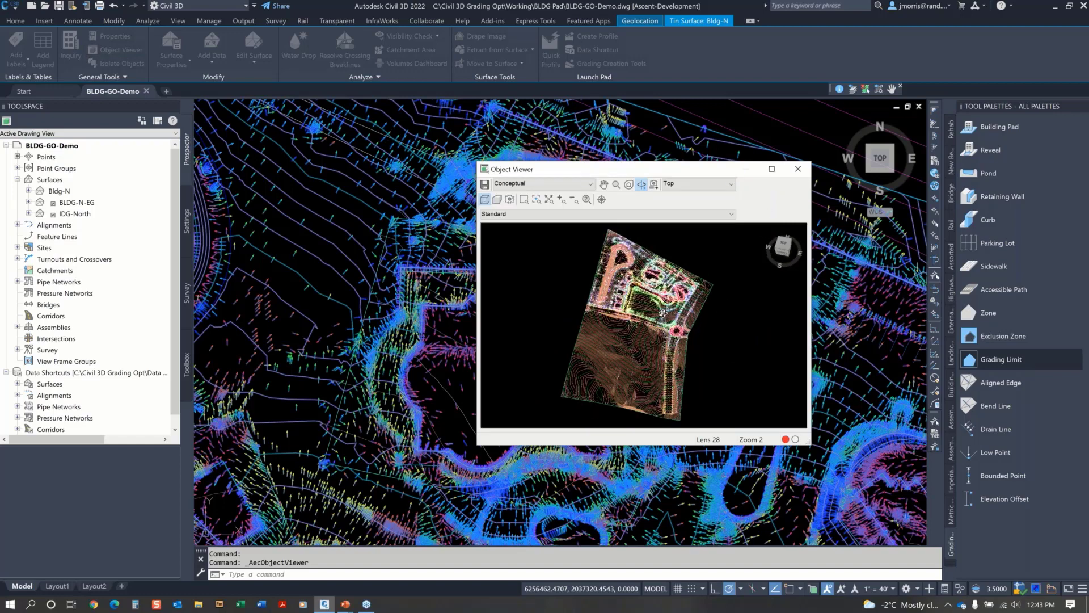
pyautogui.click(771, 169)
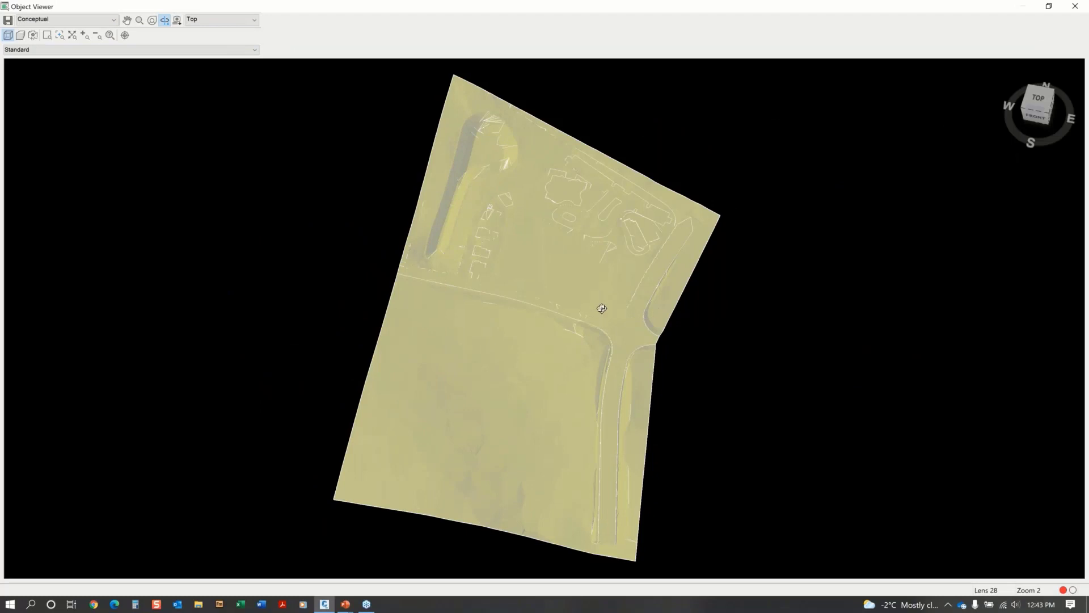
pyautogui.moveTo(603, 309); pyautogui.dragTo(471, 233)
pyautogui.scroll(10, 406, 377)
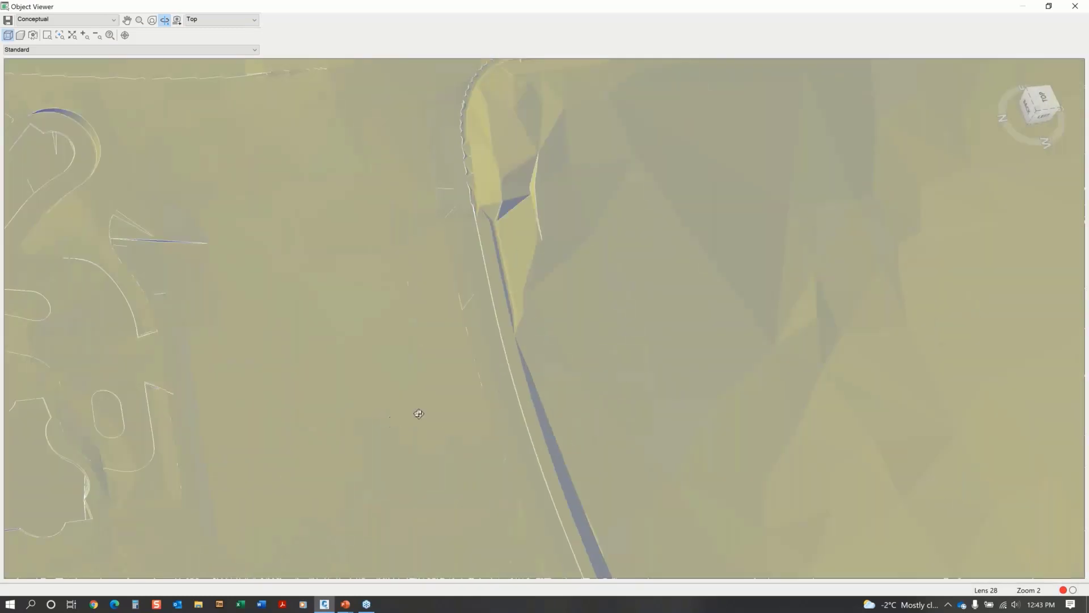
pyautogui.moveTo(419, 414); pyautogui.dragTo(430, 396)
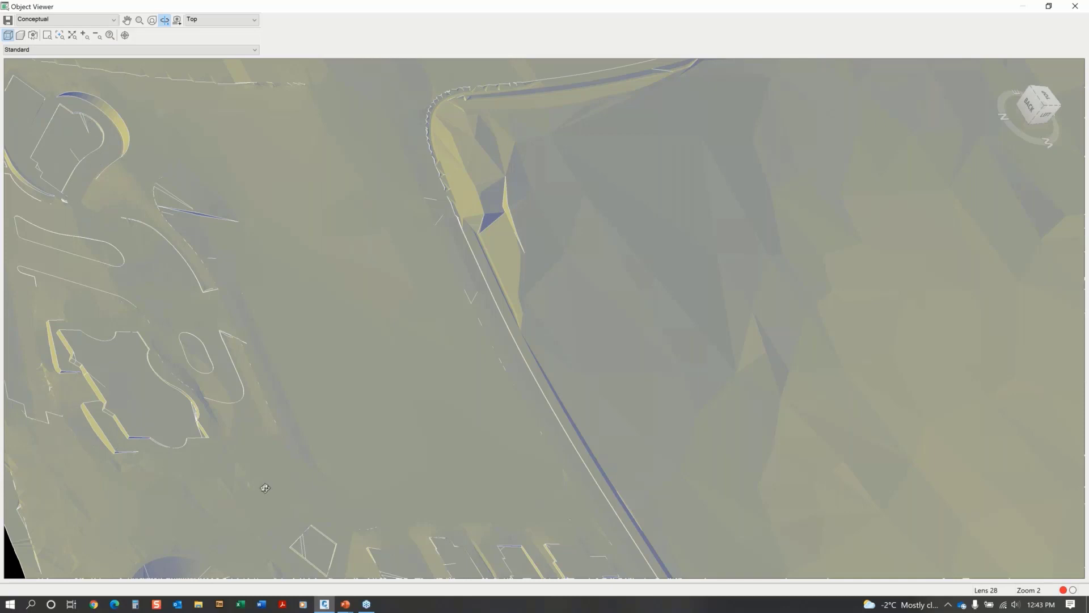
pyautogui.moveTo(469, 445); pyautogui.dragTo(591, 401)
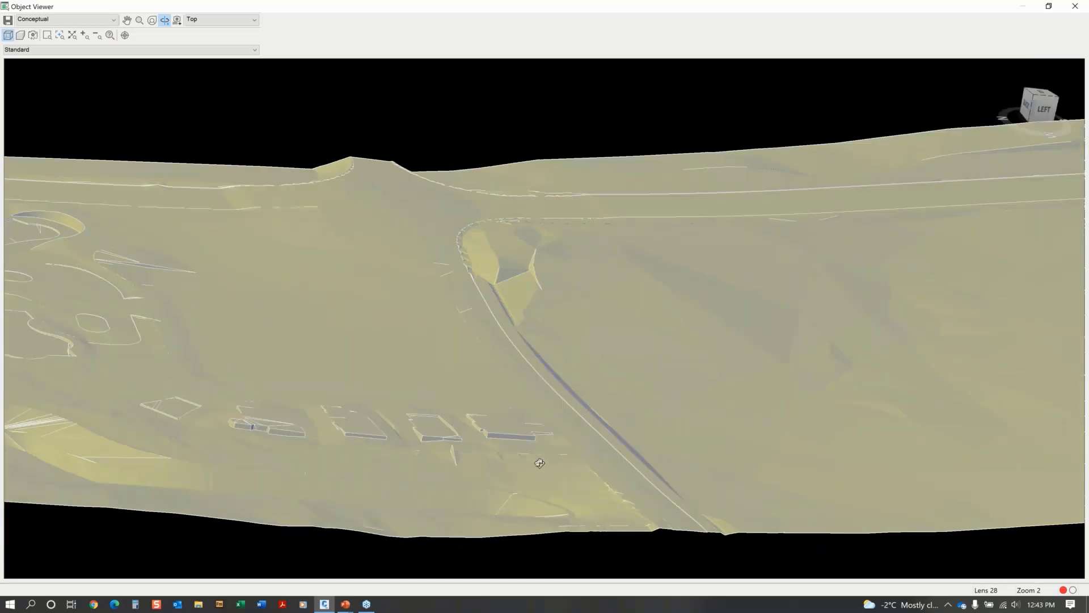
pyautogui.click(1076, 8)
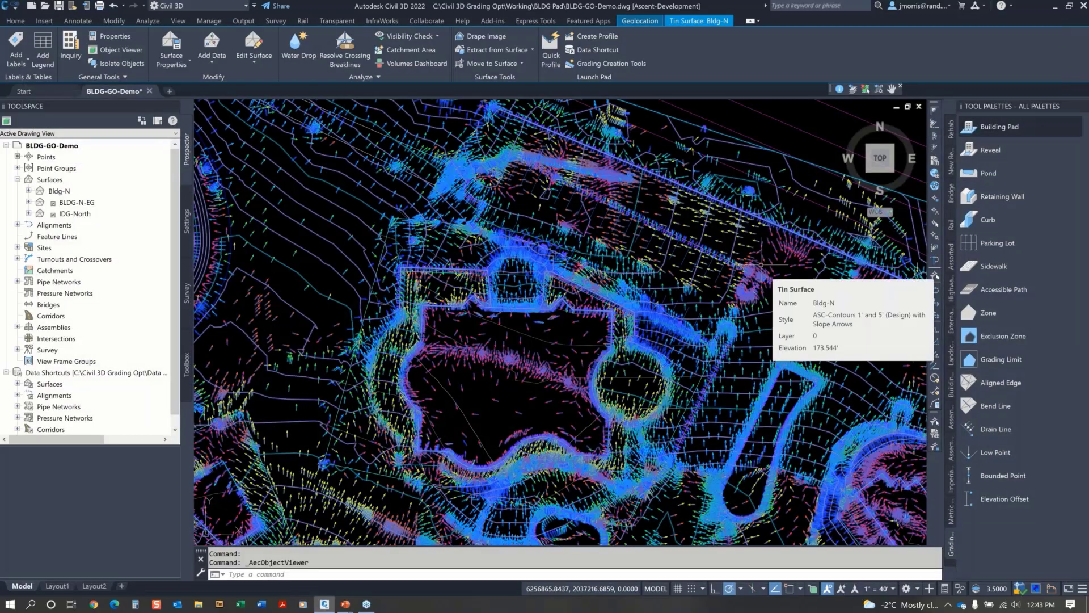
# - Switch to the slide show at the Software Demonstration slide
pyautogui.hotkey('alt', 'Tab')
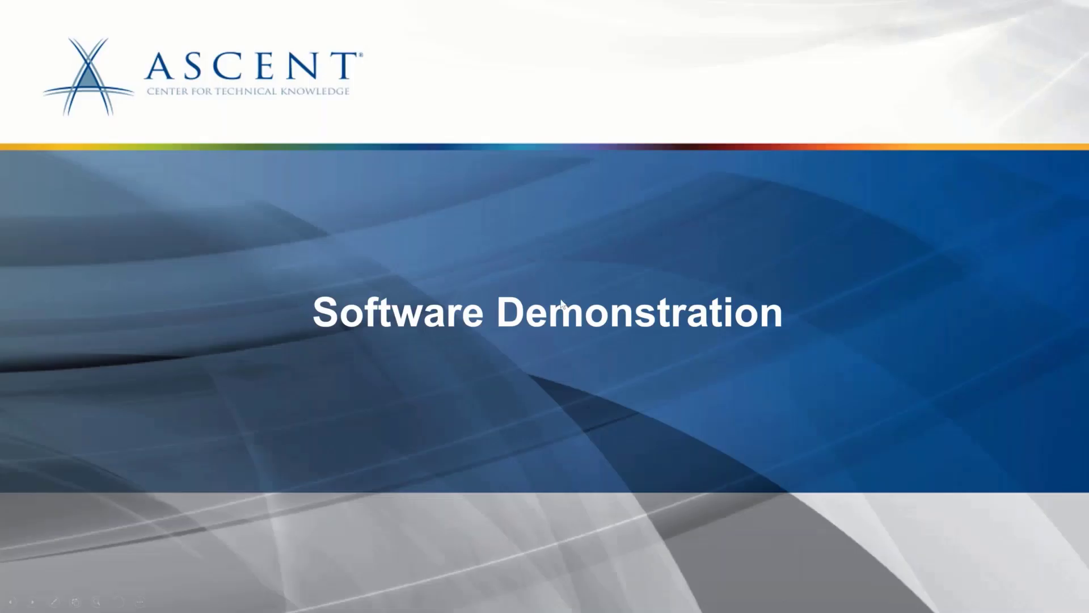